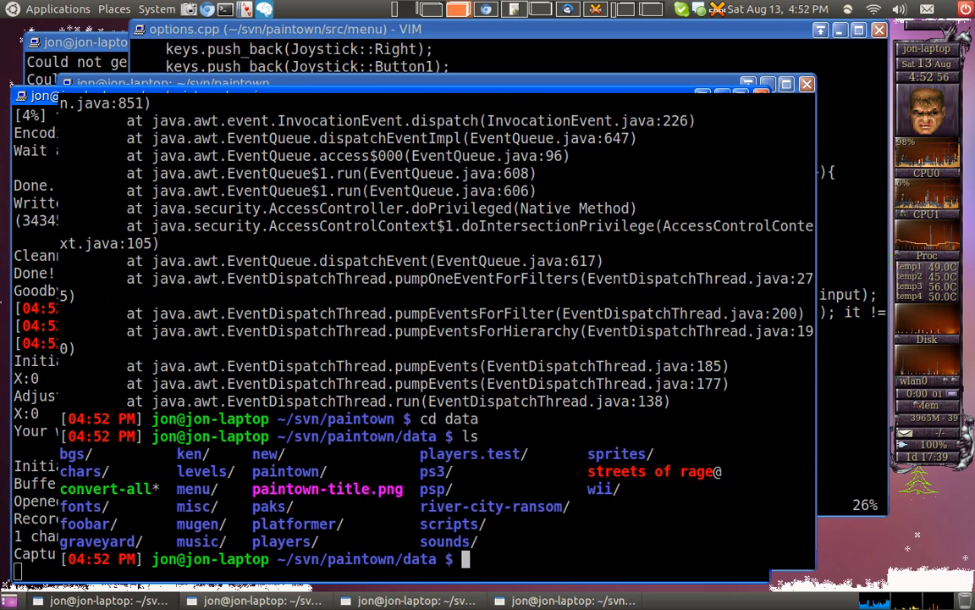
- Go into the players directory and list its contents
text(cd players)
key(Return)
text(ls)
key(Return)
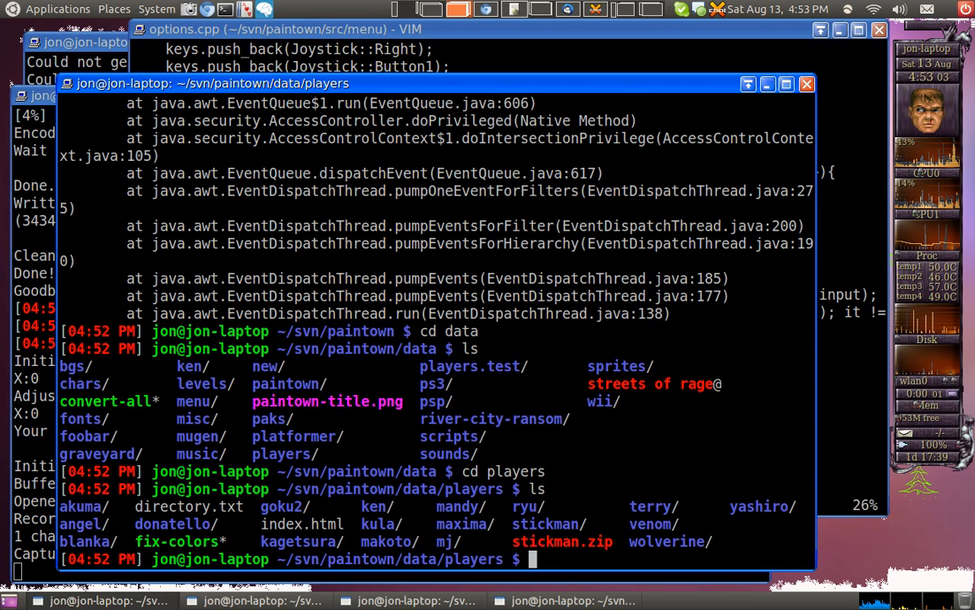
- Go into the akuma character directory and list its contents
text(cd akuma/)
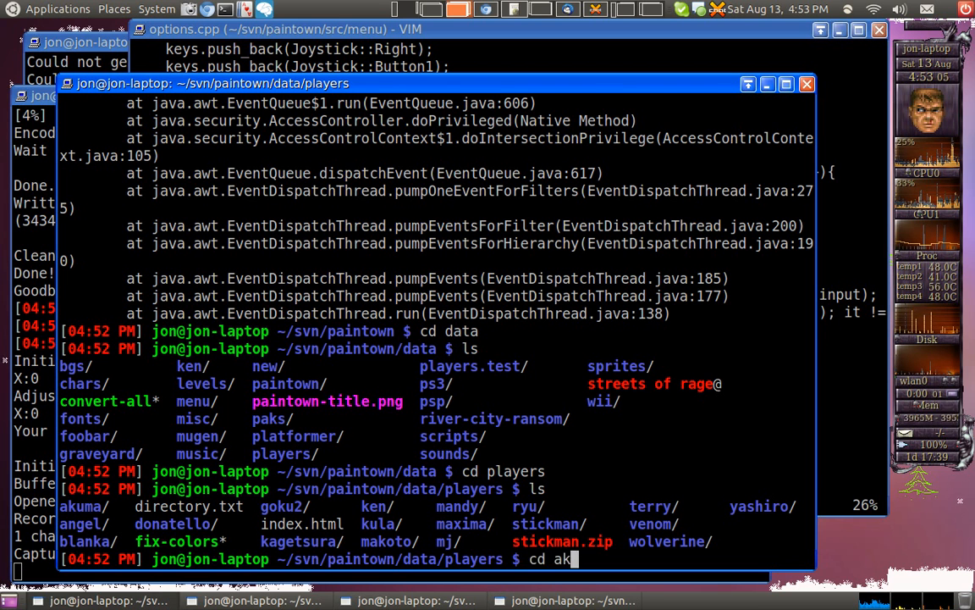
key(Return)
text(ls)
key(Return)
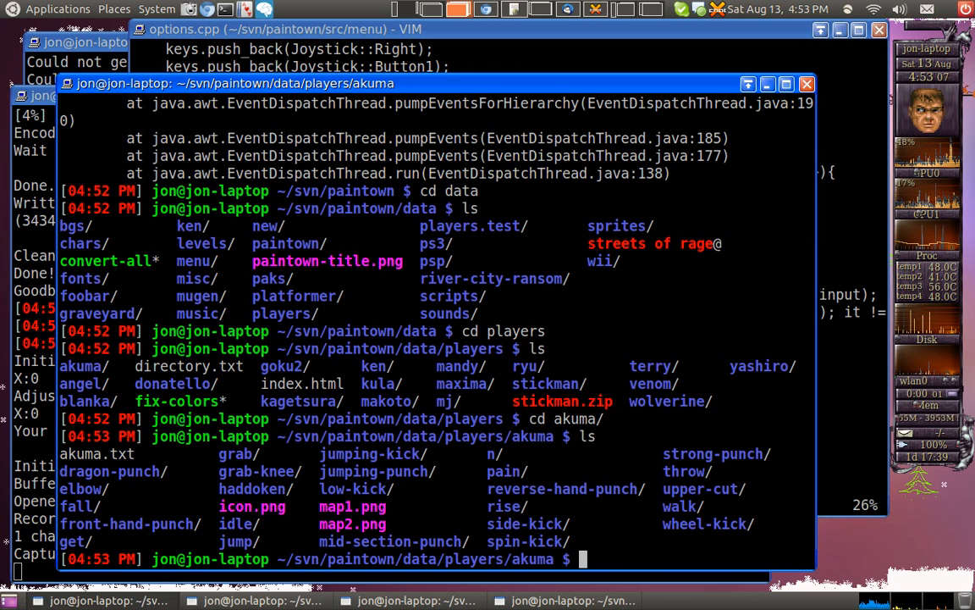
- Go into Akuma's dragon-punch directory and list the image files in it
text(cd d)
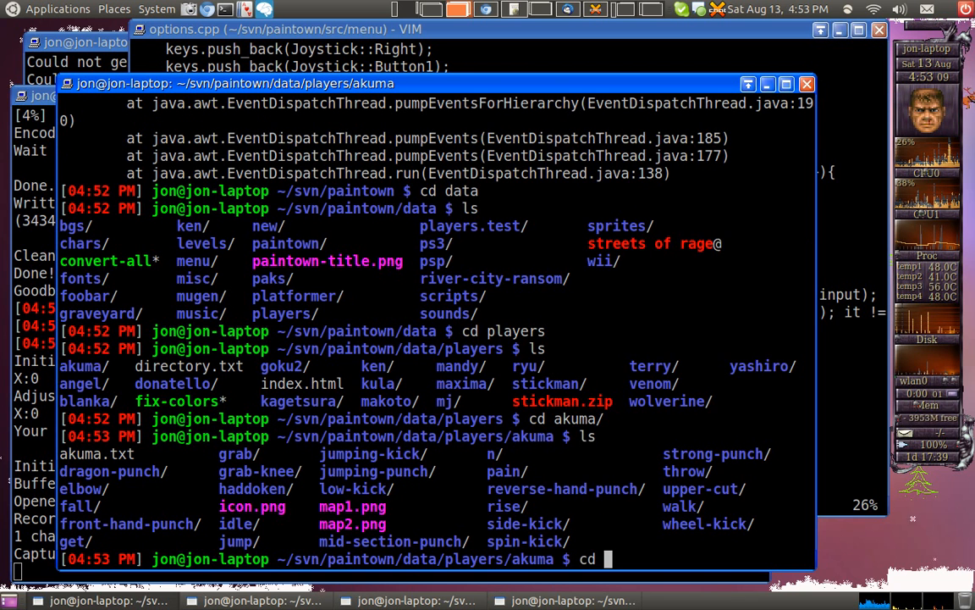
key(Tab)
key(Return)
text(ls)
key(Return)
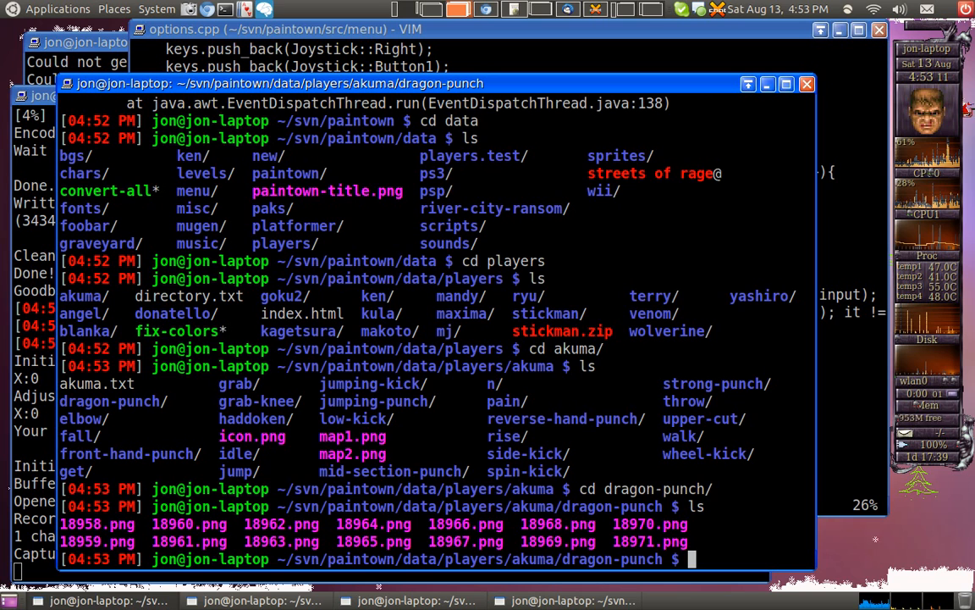
- Return to the akuma directory and list all its files, including those in subdirectories, with find
text(s)
key(Return)
text(ls)
key(Return)
text(find)
key(Return)
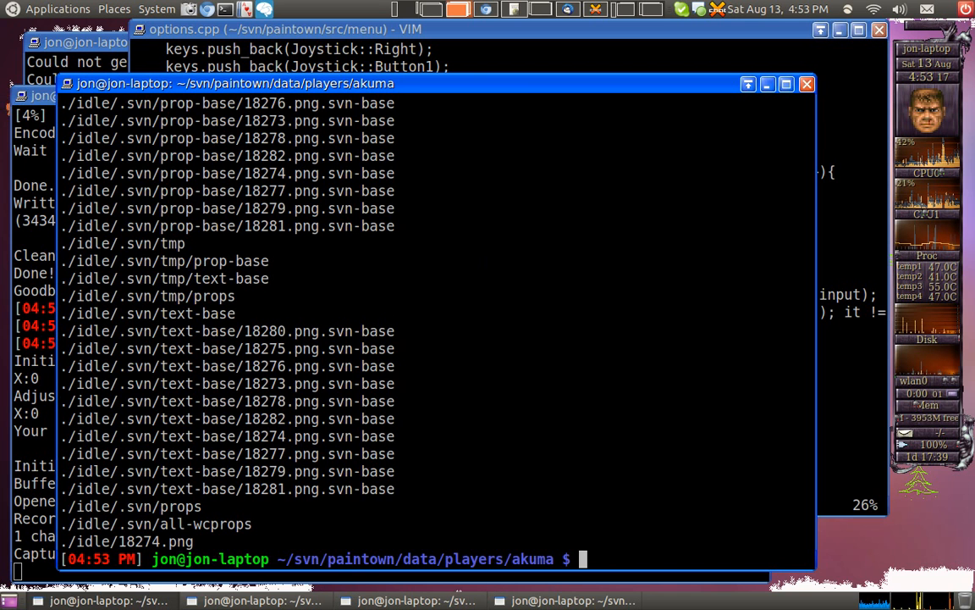
- Return to the paintown root directory and launch editor.jar with Java
text(s)
key(Return)
text(s)
key(Return)
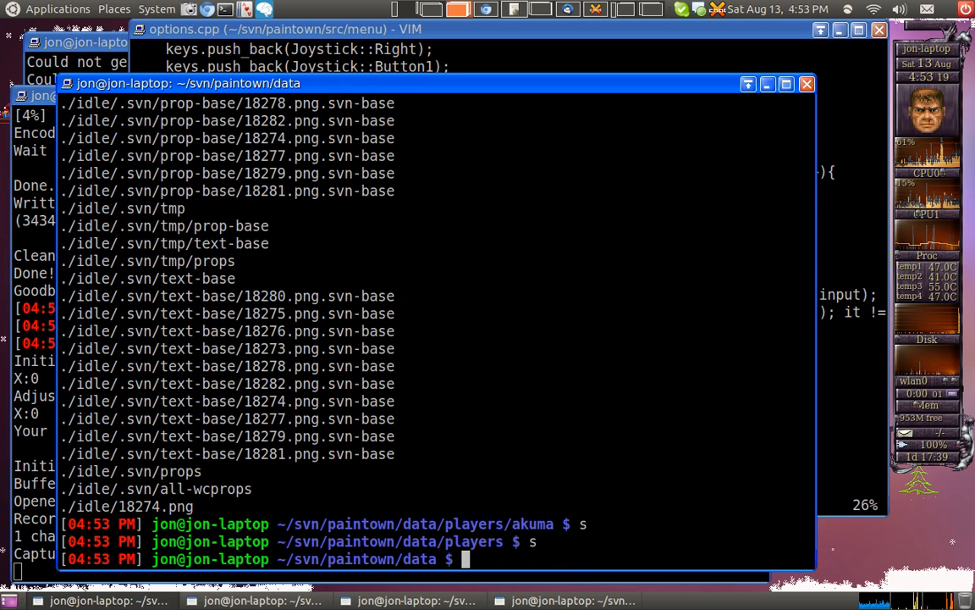
text(s)
key(Return)
text(java -jar editor.jar)
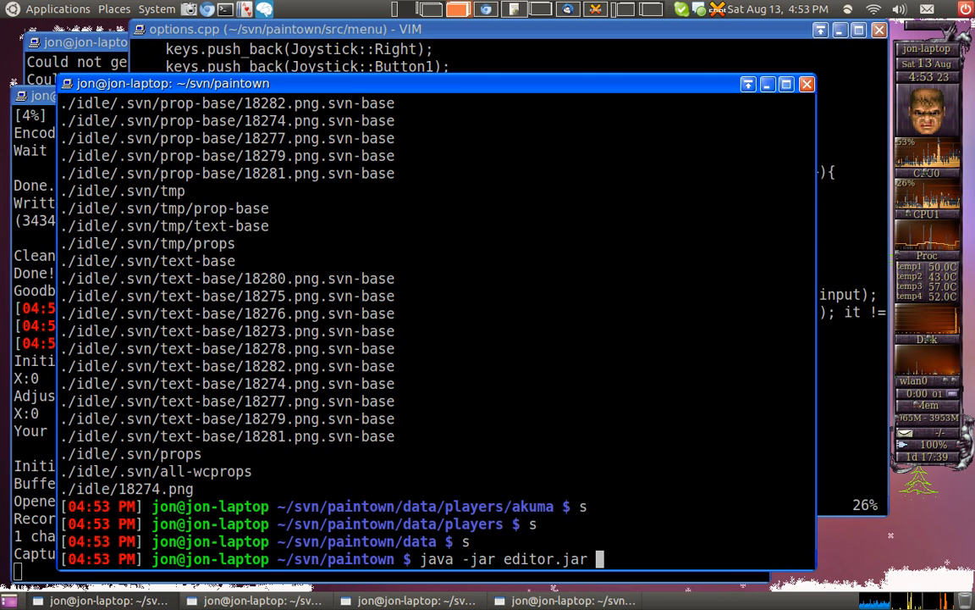
key(Return)
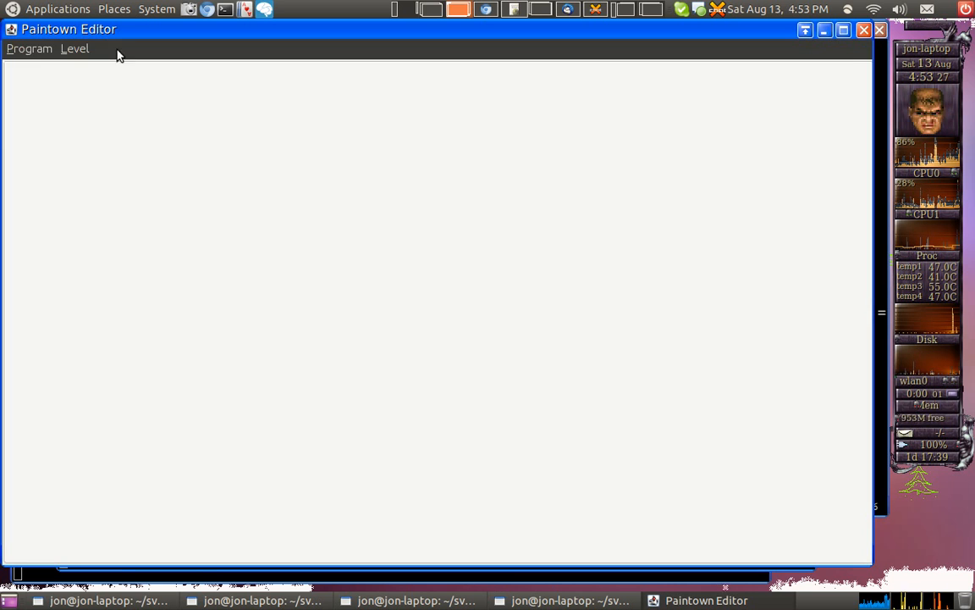
- Run the character animation editor and close the main Paintown Editor window
click(35, 49)
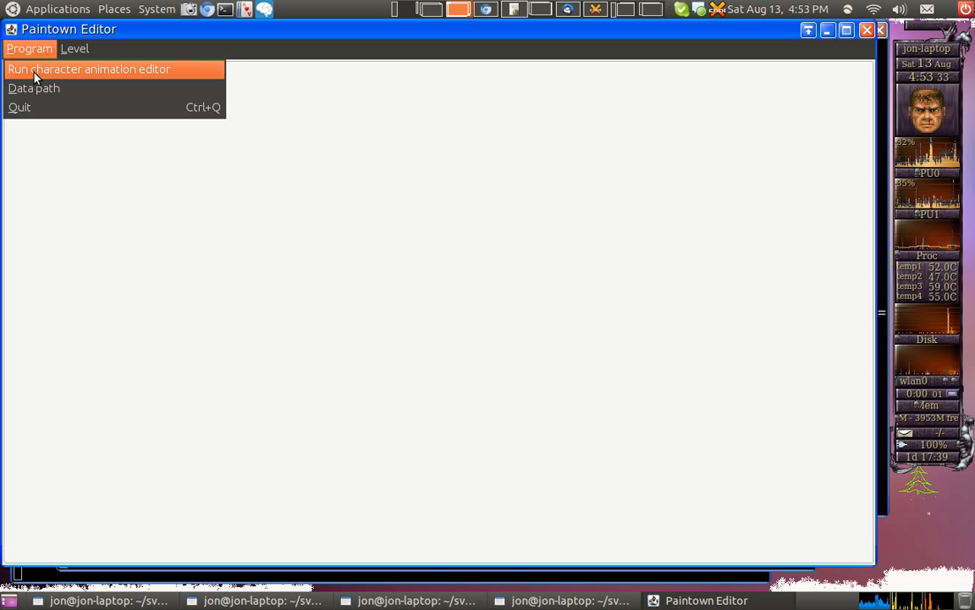
key(Return)
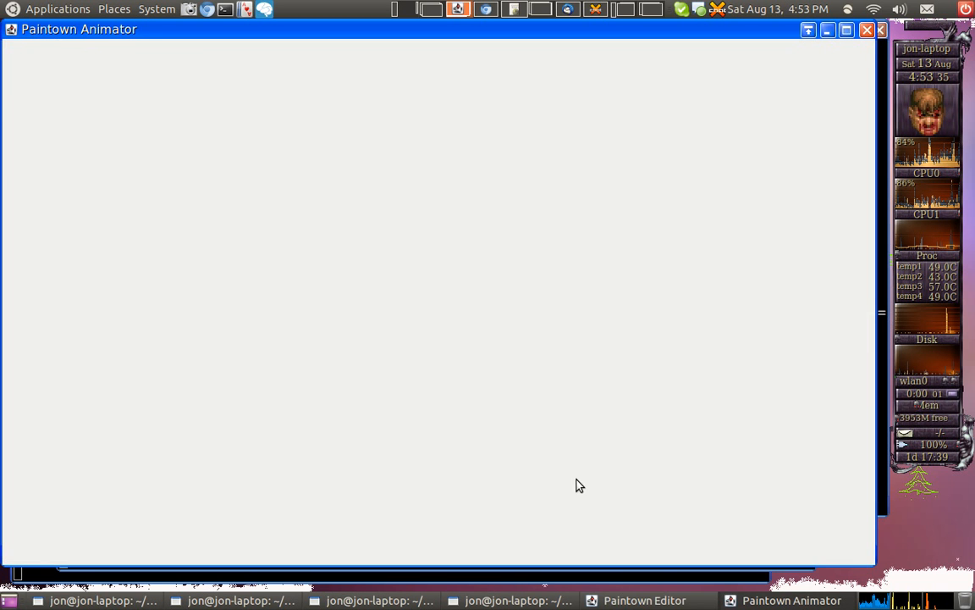
right_click(645, 601)
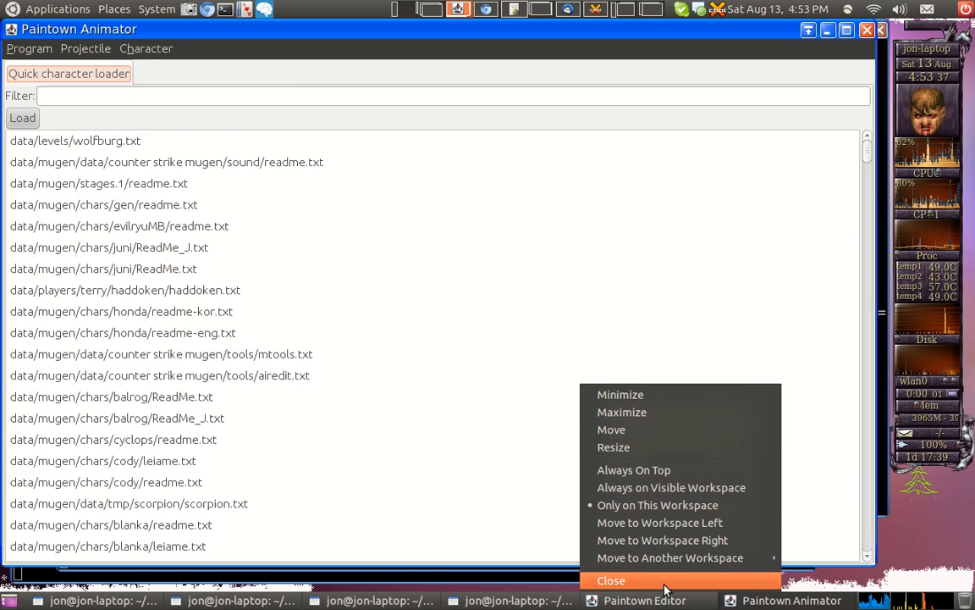
click(664, 583)
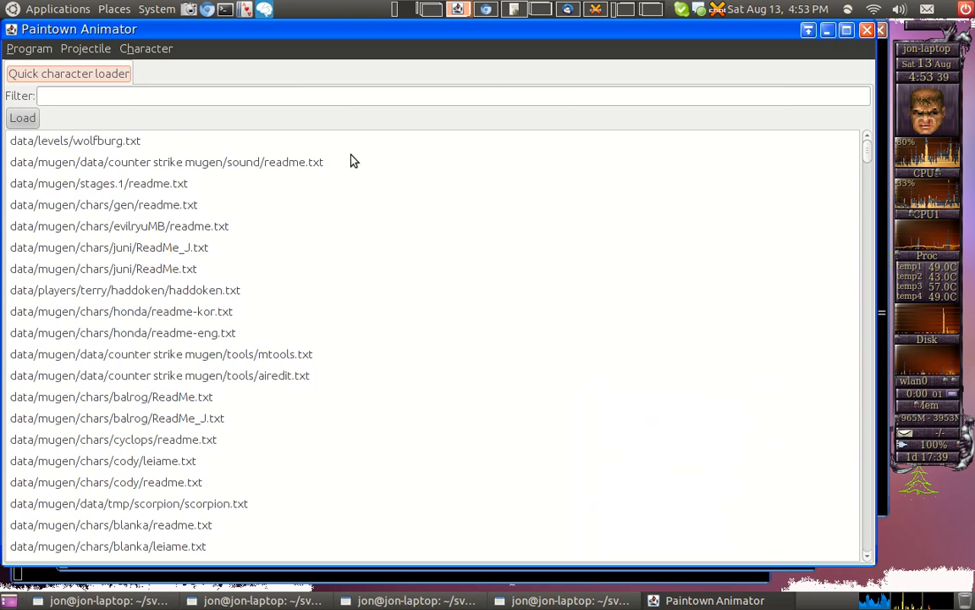
- Filter the character list by "akuma" and load data/players/akuma/akuma.txt
click(177, 97)
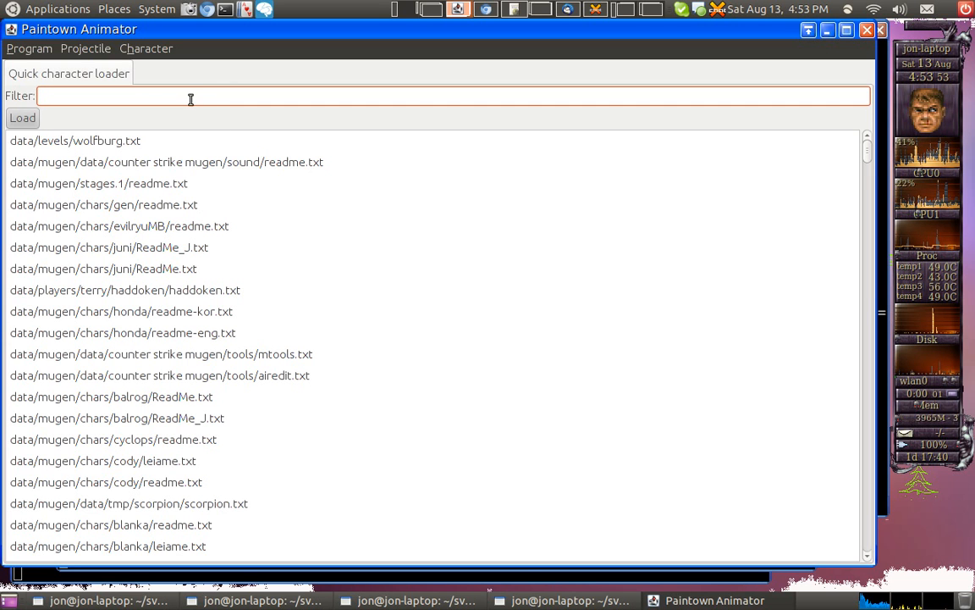
text(akuma)
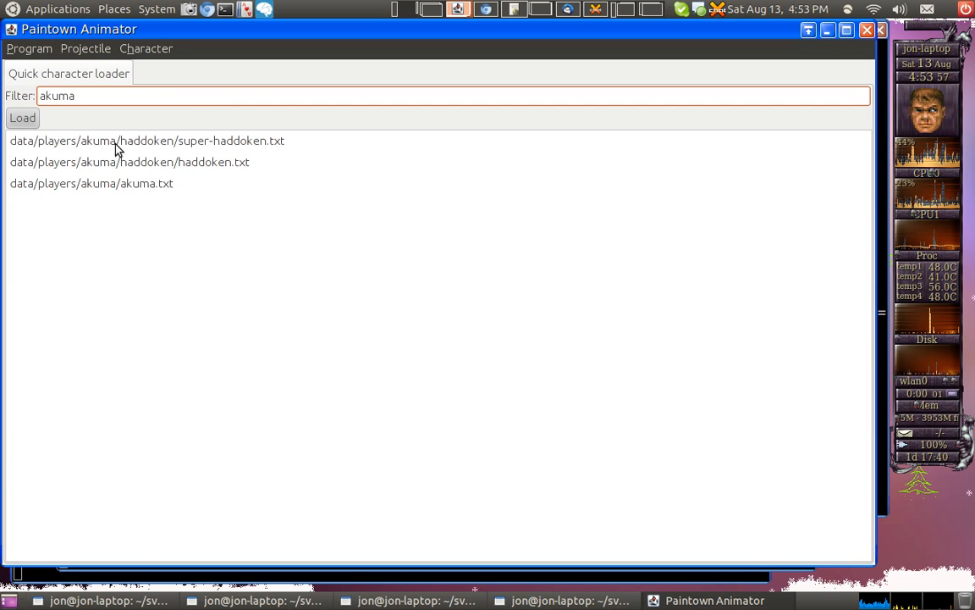
click(109, 188)
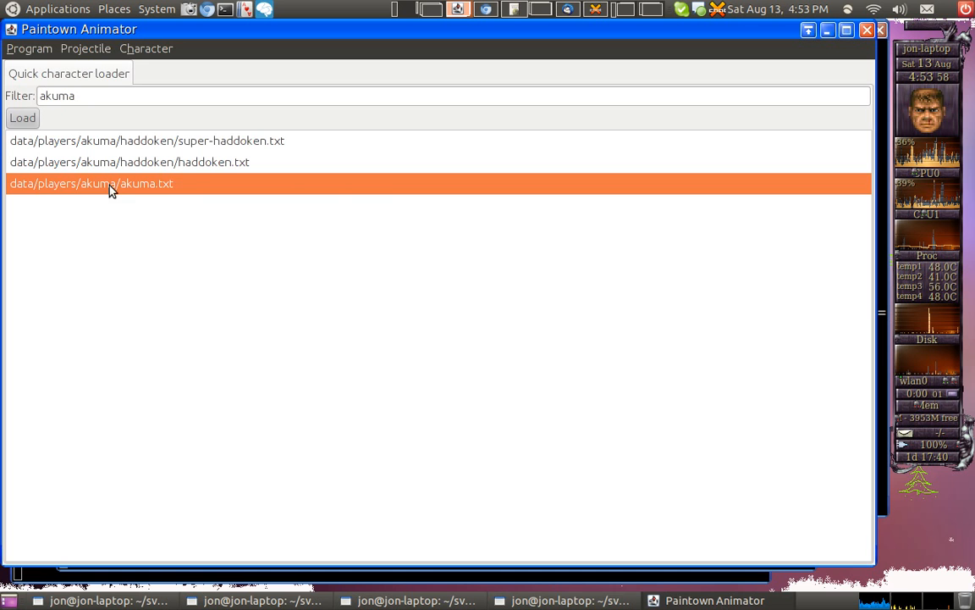
click(23, 120)
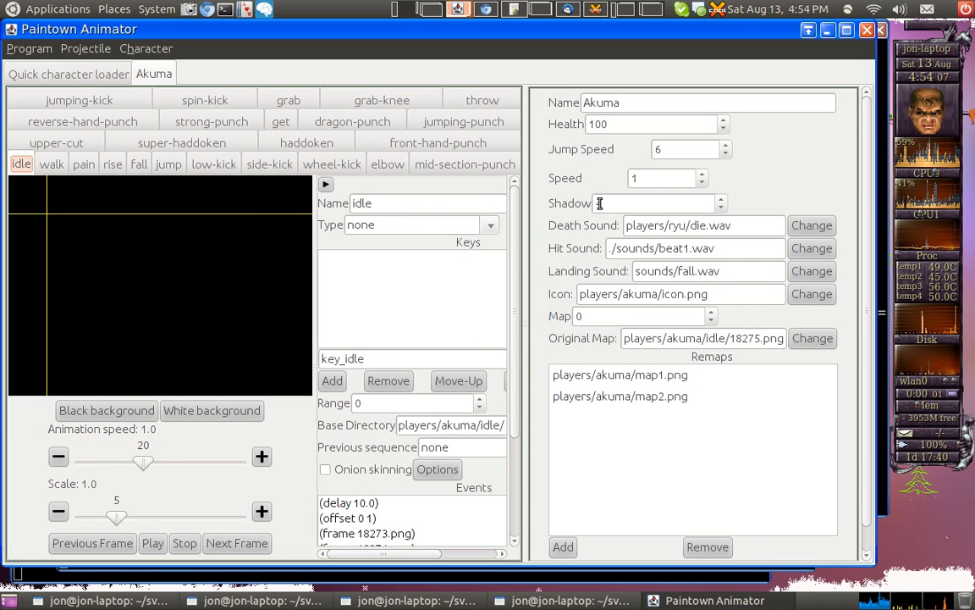
- Examine Akuma's health, jump speed and speed settings
click(591, 123)
click(682, 150)
click(657, 180)
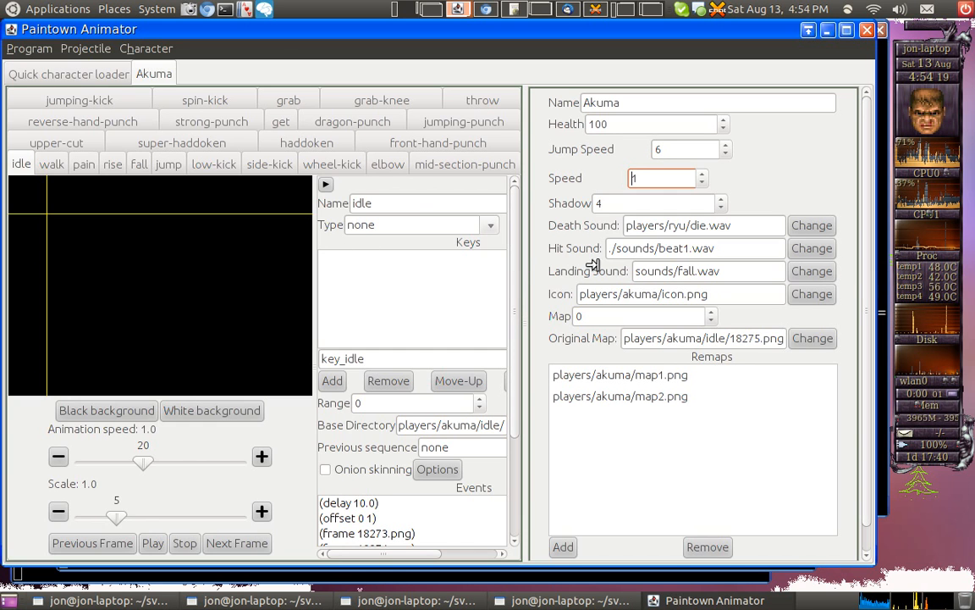
- Preview the upper-cut animation with the widened animation pane and the origin moved toward the middle of the preview, stopping playback after viewing
drag(525, 263, 608, 263)
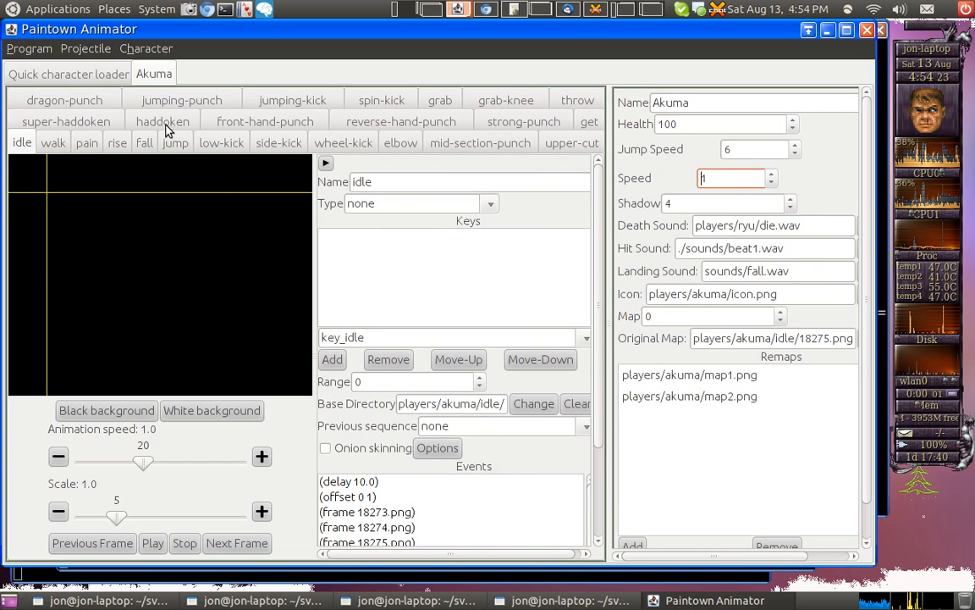
click(591, 145)
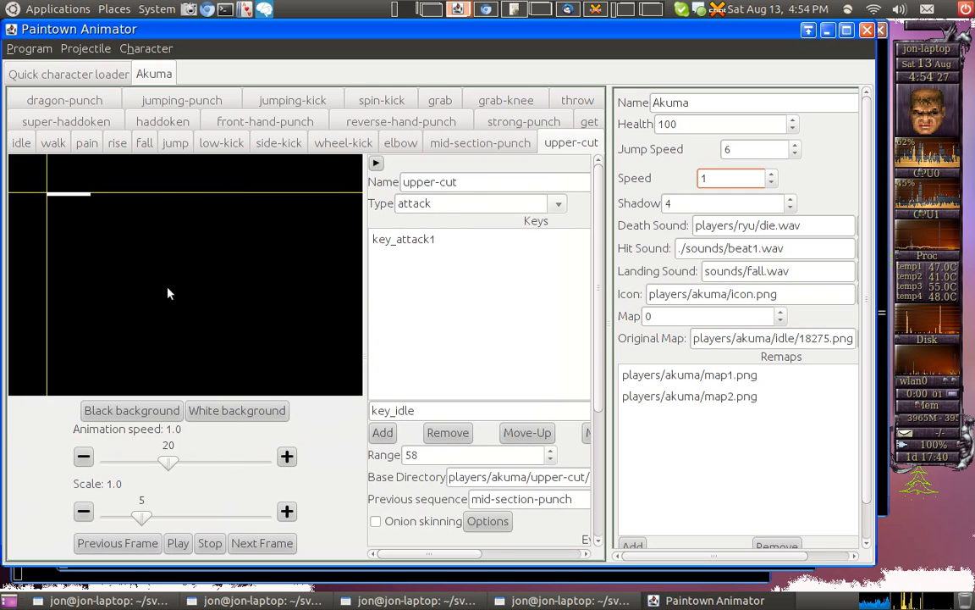
click(134, 295)
mouse_move(134, 297)
mouse_down()
mouse_move(132, 251)
mouse_move(139, 278)
mouse_move(148, 273)
mouse_move(140, 330)
mouse_move(116, 249)
mouse_move(170, 276)
mouse_move(157, 266)
mouse_move(197, 309)
mouse_move(167, 320)
mouse_move(139, 306)
mouse_up()
click(176, 546)
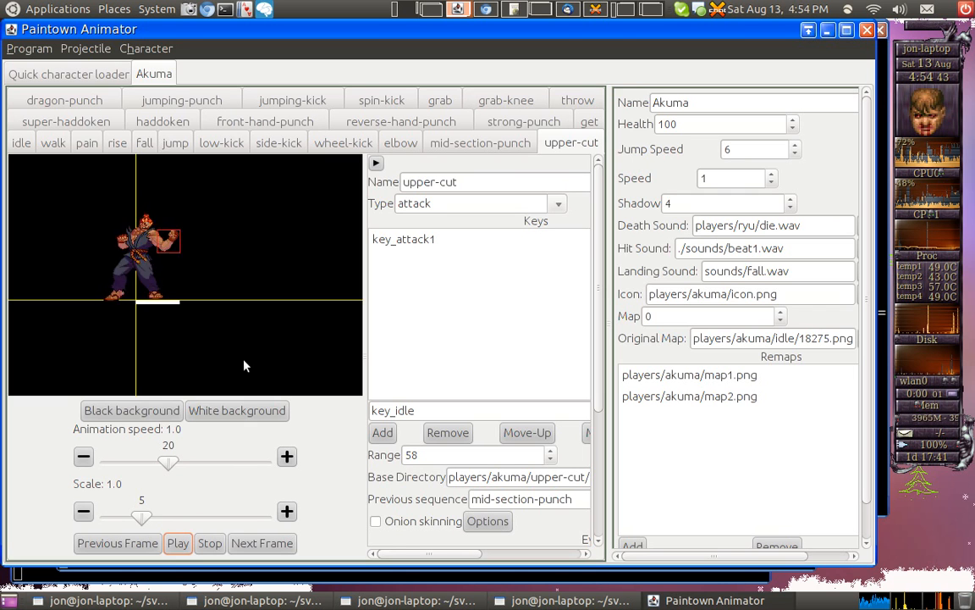
click(206, 546)
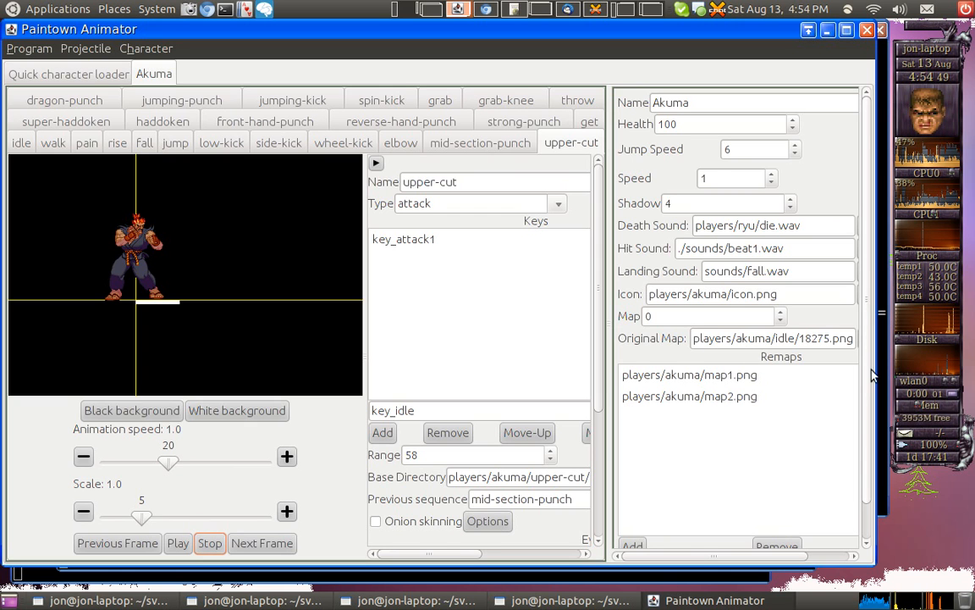
- Add a new animation to Akuma and name it upper-cut2
drag(865, 293, 872, 412)
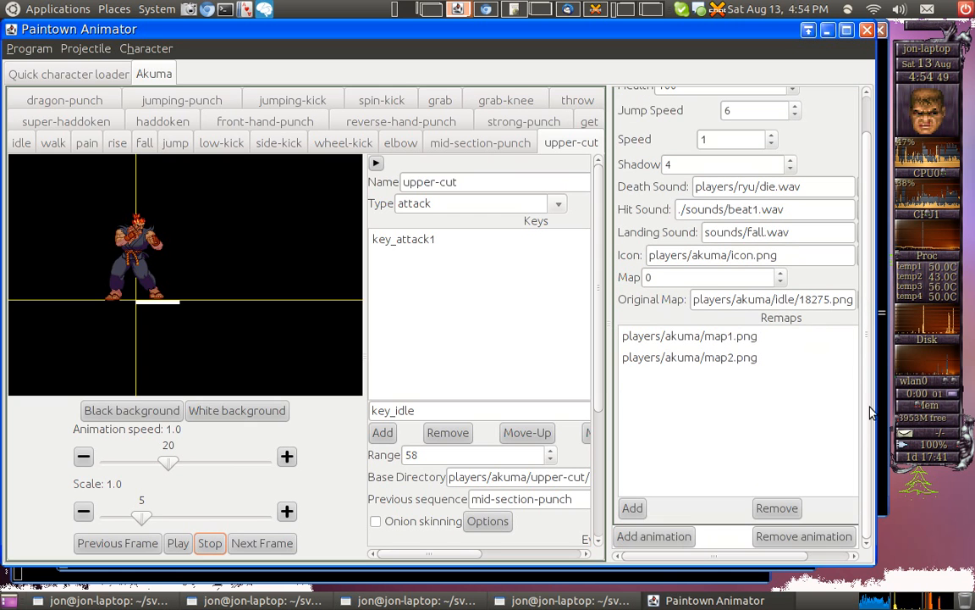
click(645, 539)
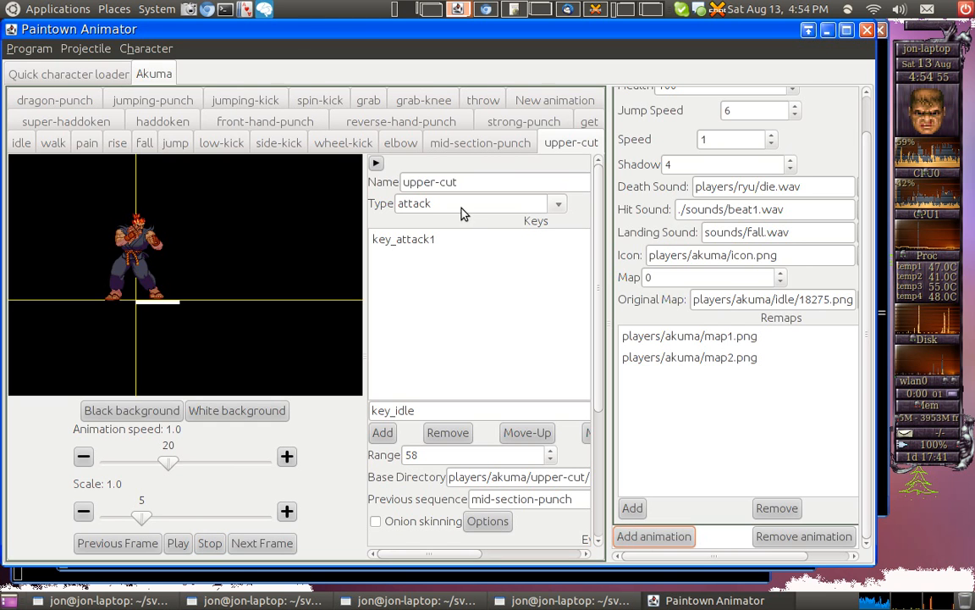
click(526, 101)
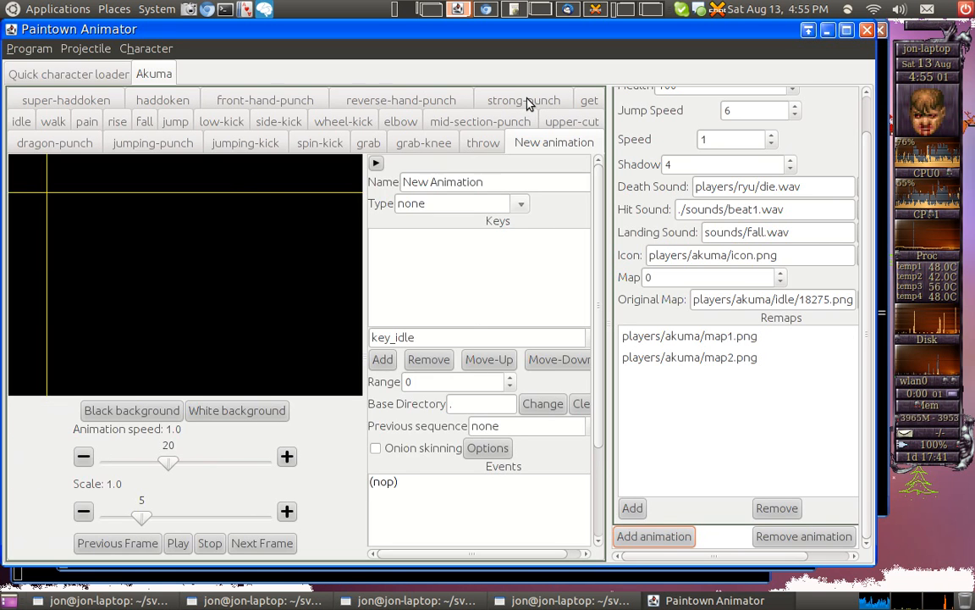
triple_click(506, 182)
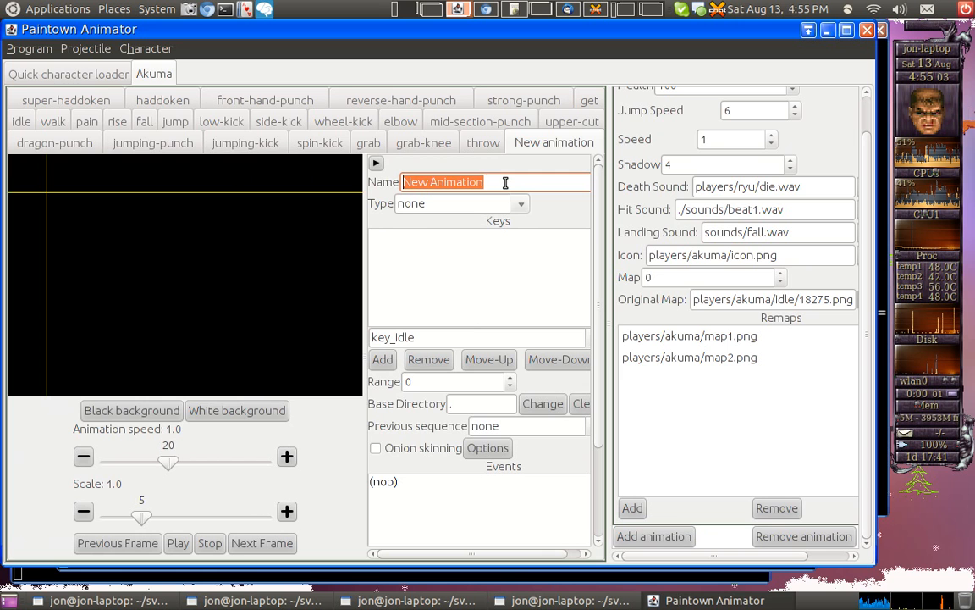
text(upper)
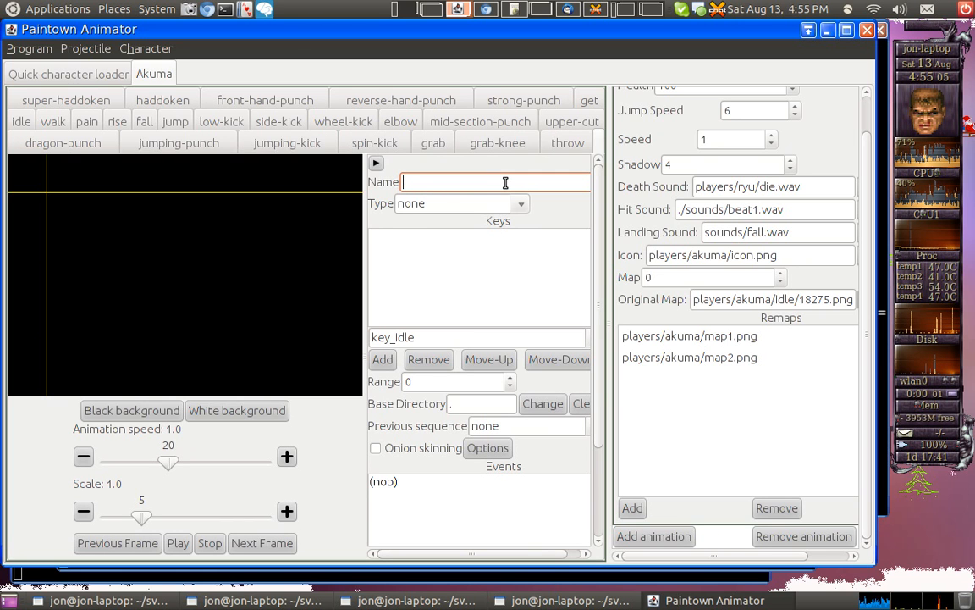
text(-cut2)
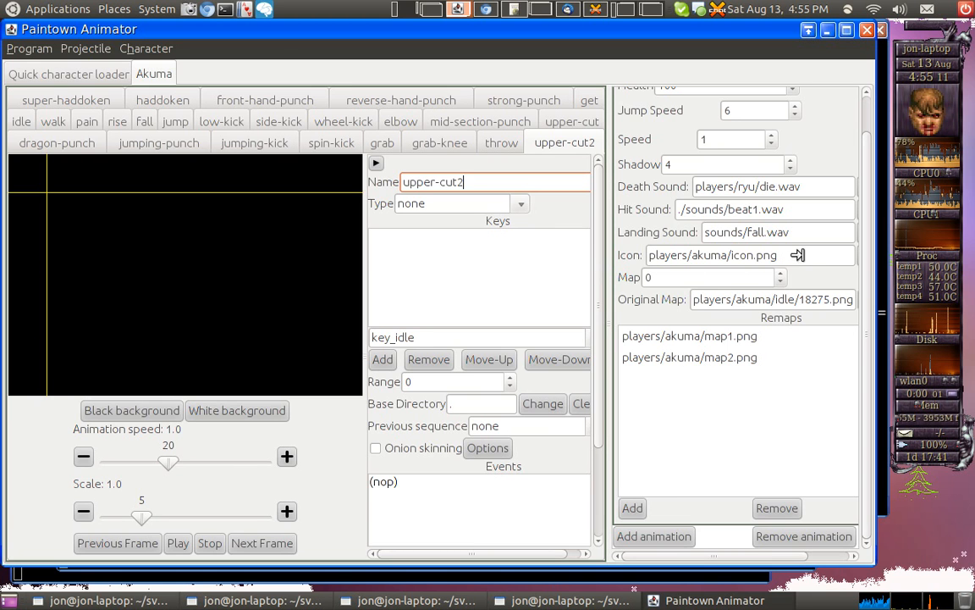
- Enlarge the upper-cut2 workspace to full screen with a wider animation pane, and move the preview origin lower toward the middle
drag(413, 290, 414, 287)
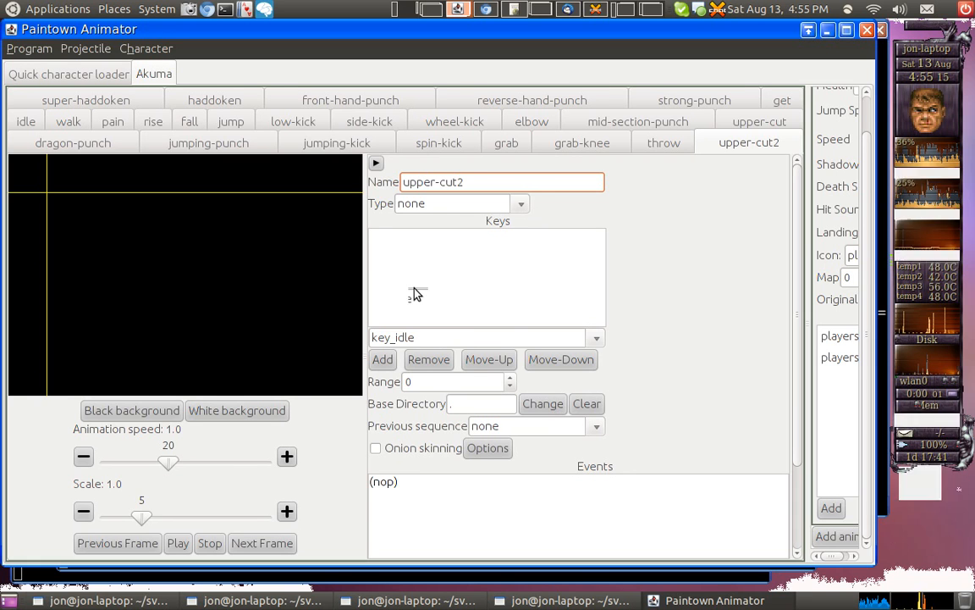
key(F11)
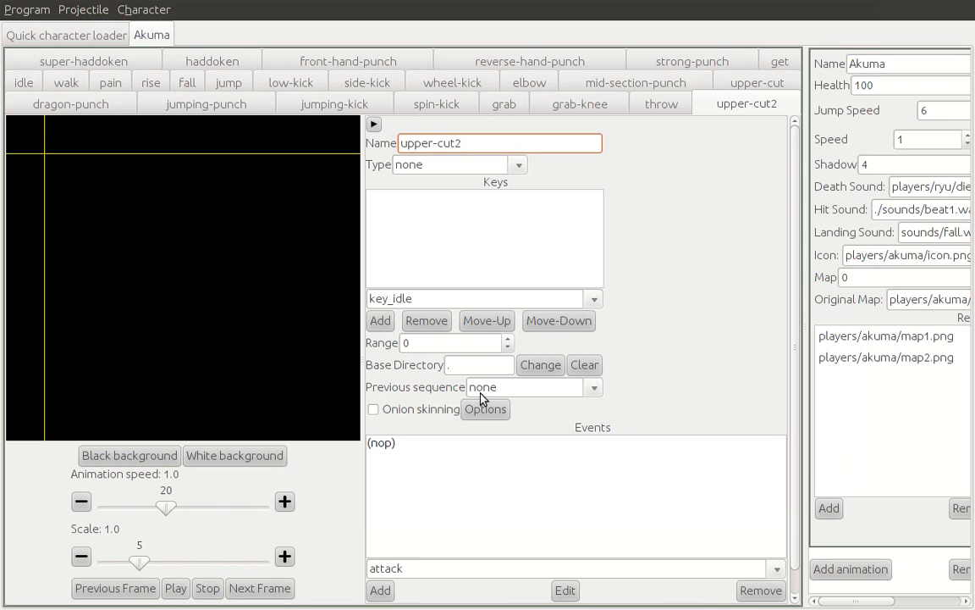
drag(281, 303, 134, 290)
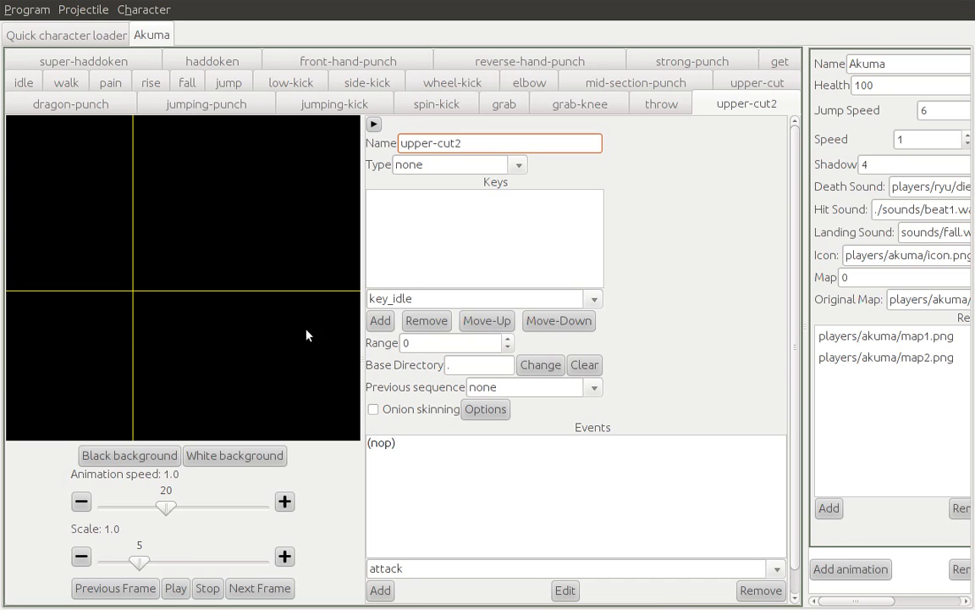
- Add a frame event to the upper-cut2 animation's event list
scroll(784, 302, down, 1)
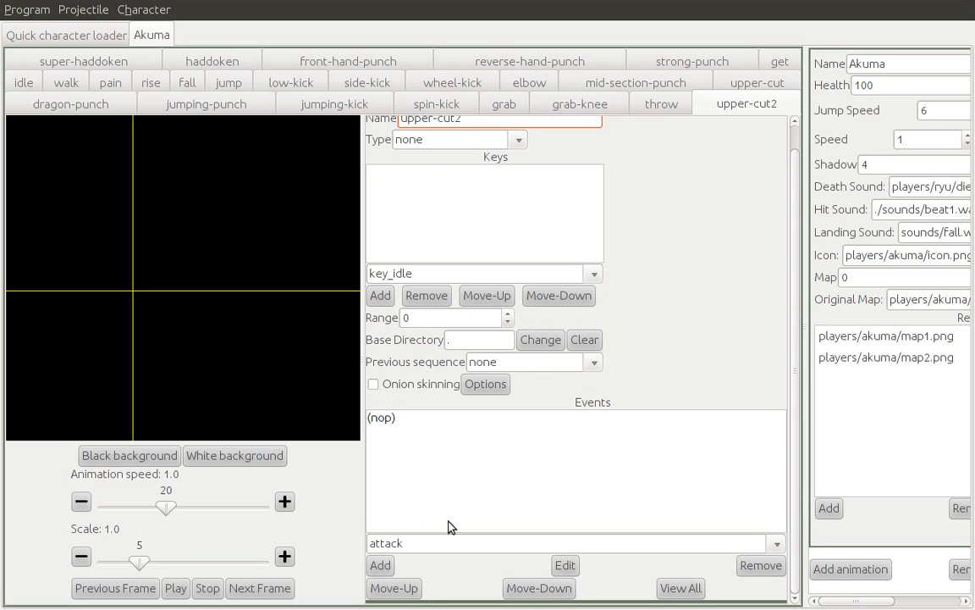
click(408, 543)
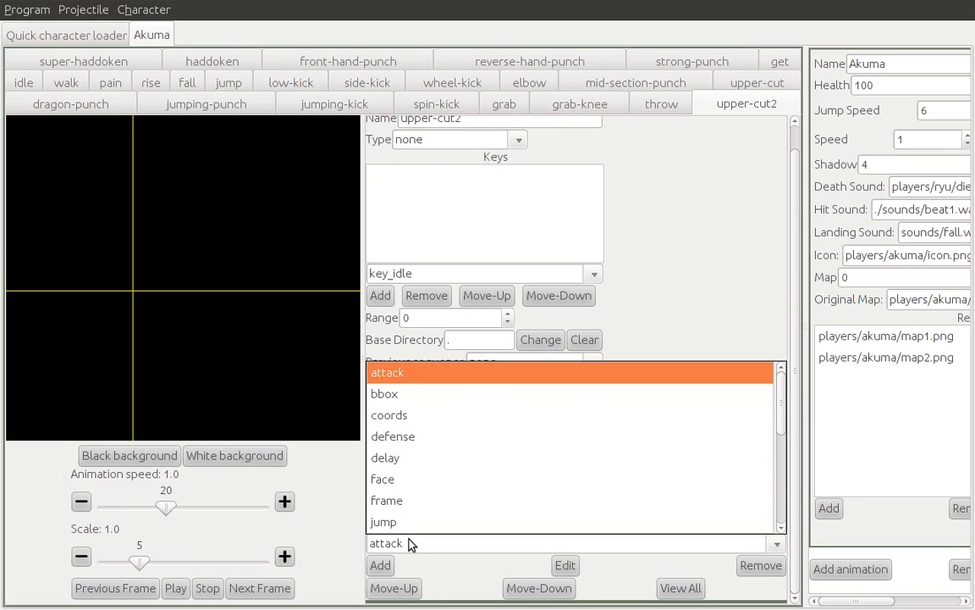
click(415, 506)
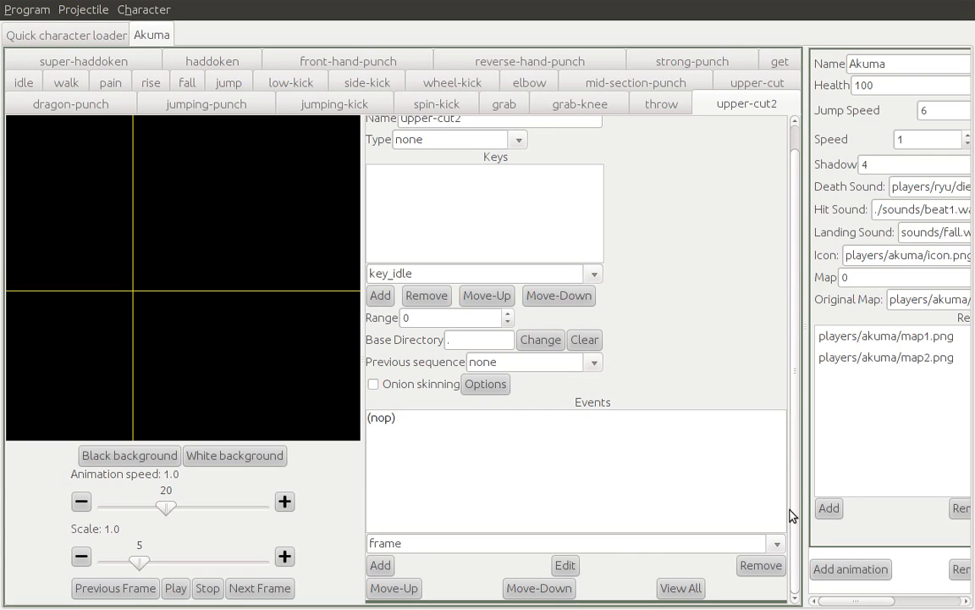
click(381, 565)
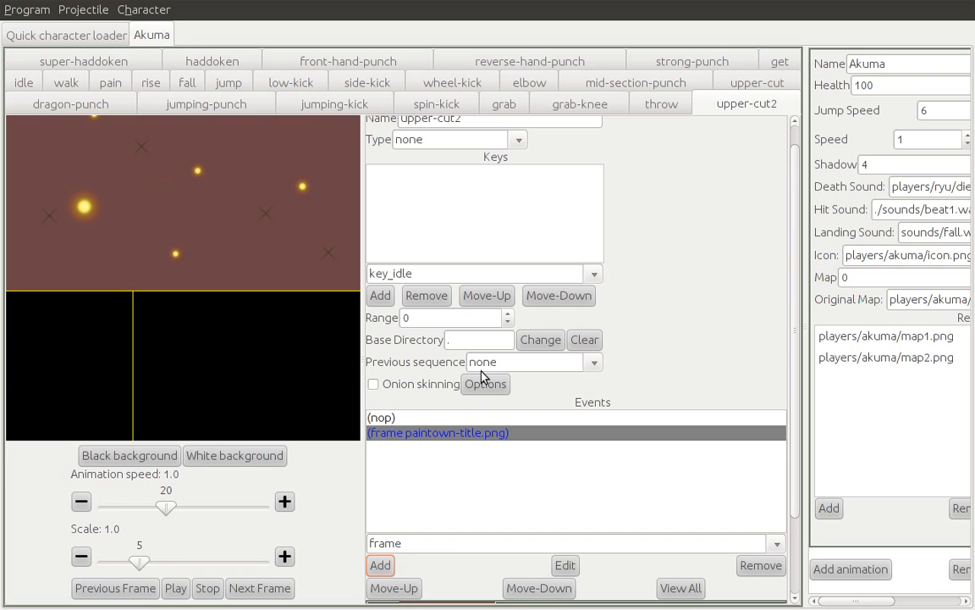
- Set the upper-cut2 animation's base directory to ./players/akuma/upper-cut/
click(559, 346)
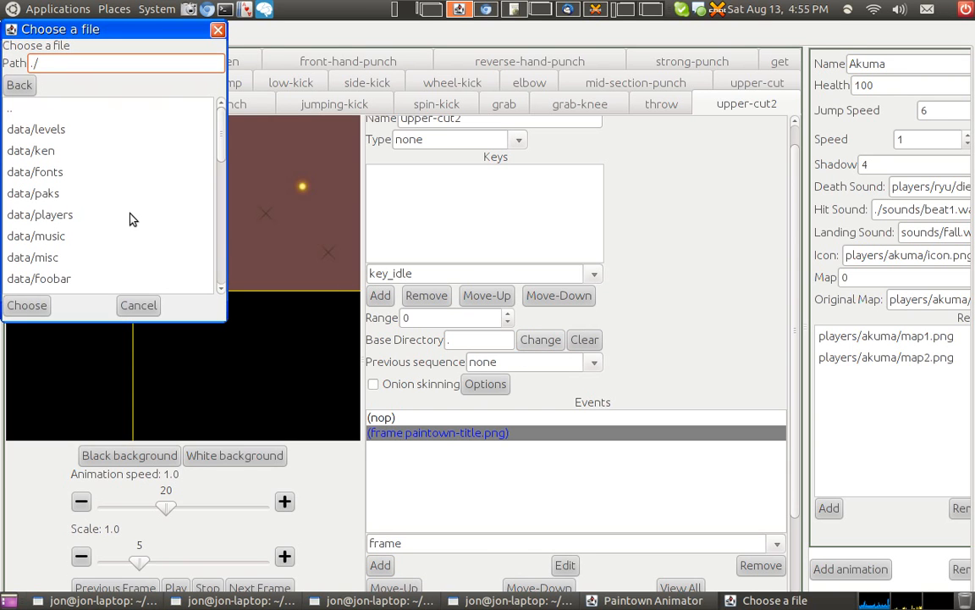
double_click(94, 216)
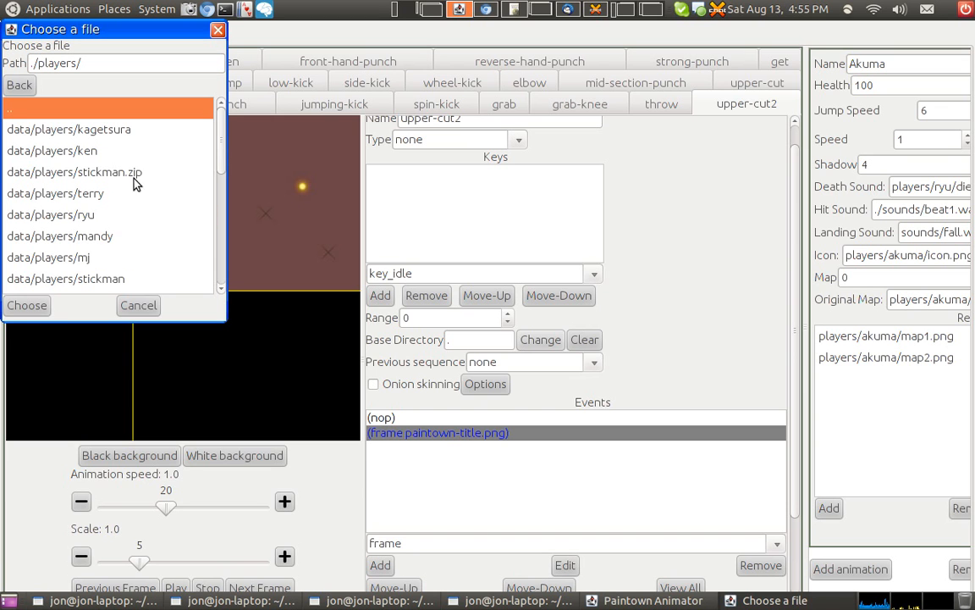
drag(222, 150, 218, 259)
double_click(108, 221)
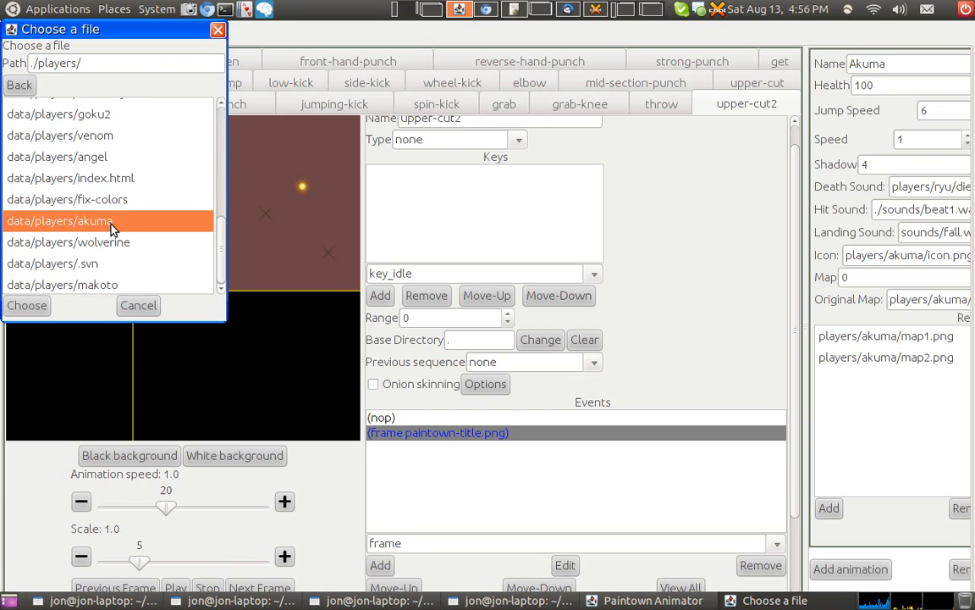
drag(218, 131, 211, 229)
click(157, 181)
click(39, 306)
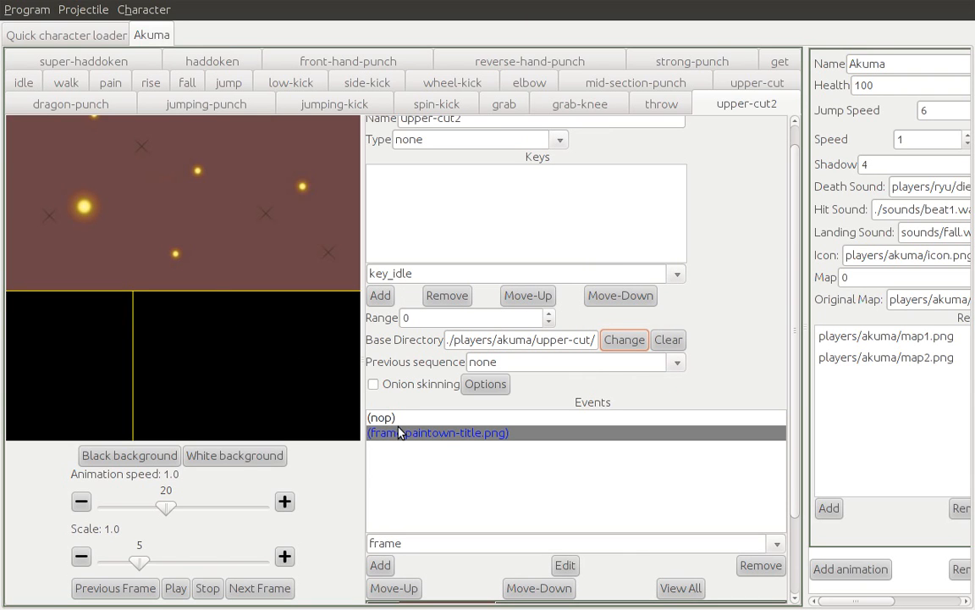
- Replace the paintown-title.png frame event with a new frame event and set its image to 18674.png
click(754, 567)
click(381, 565)
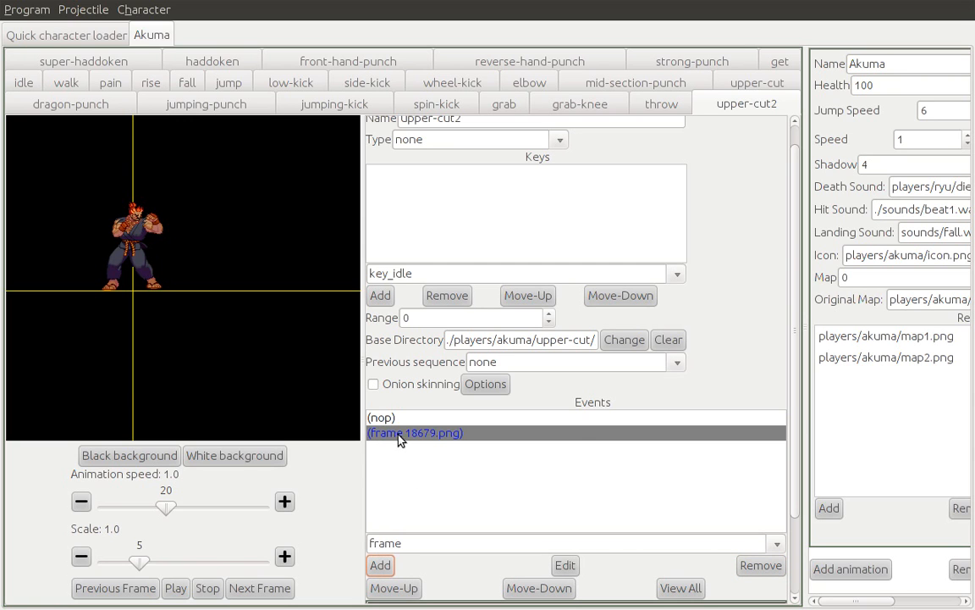
scroll(796, 409, down, 2)
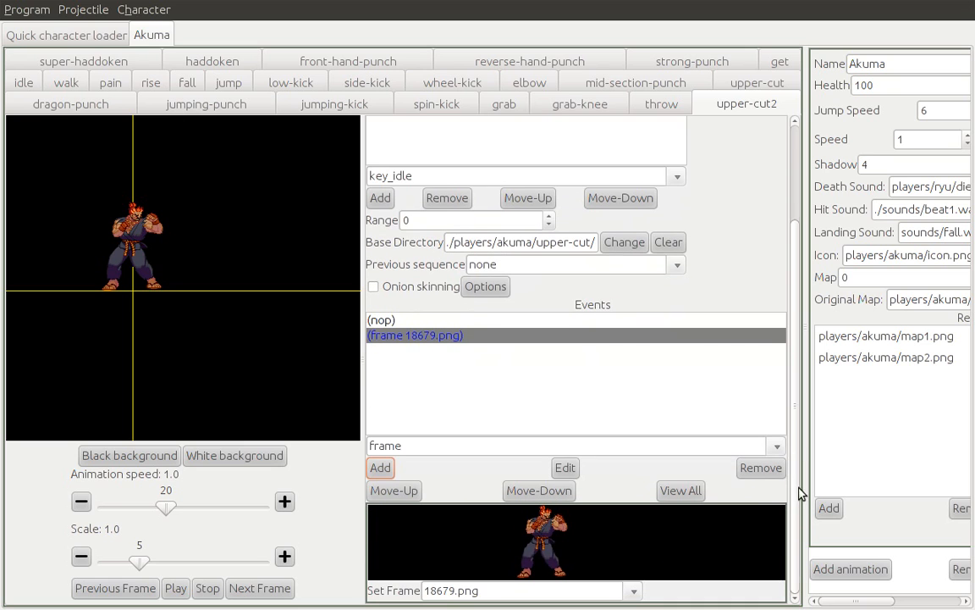
click(563, 595)
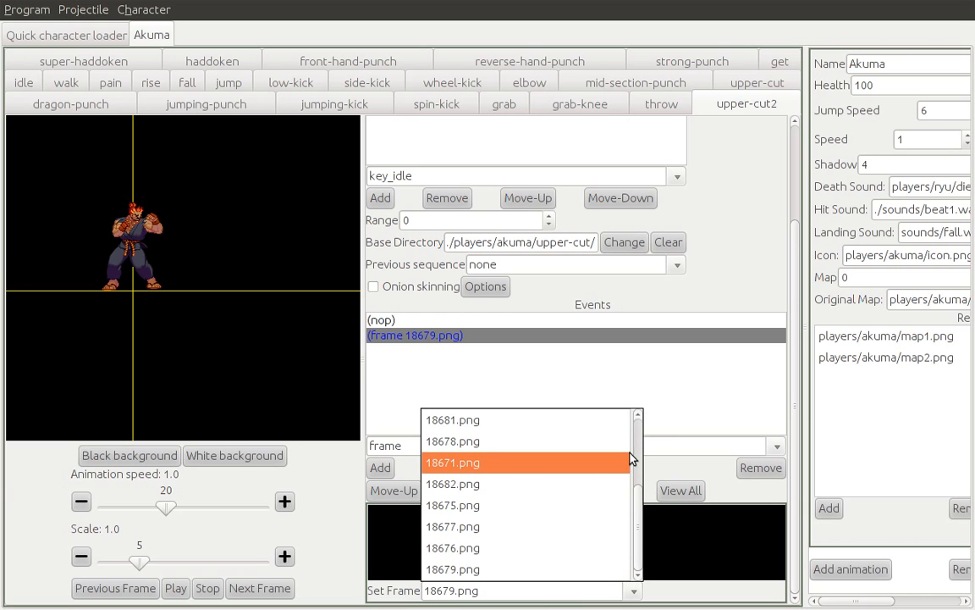
scroll(637, 456, up, 3)
scroll(541, 445, up, 2)
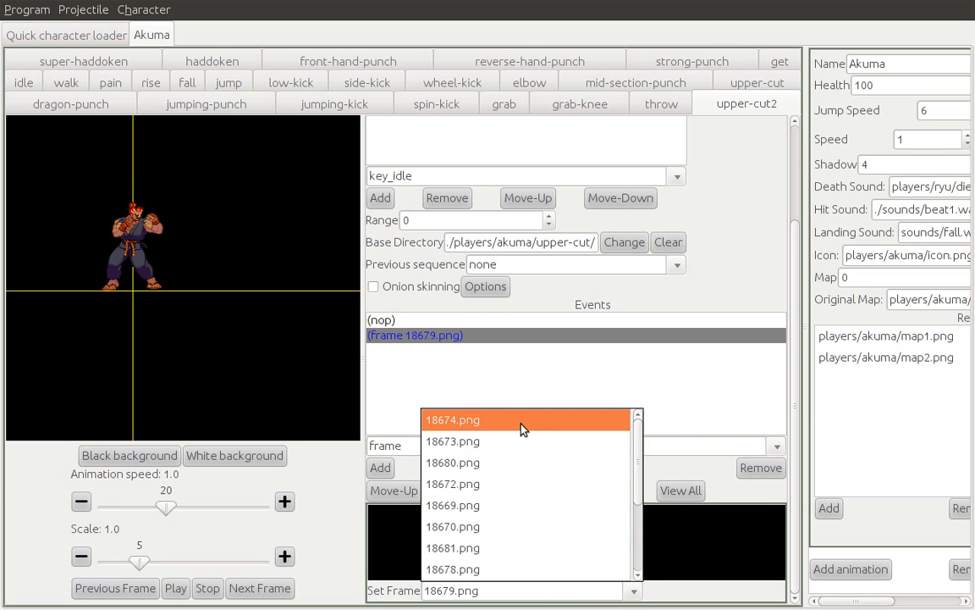
click(523, 422)
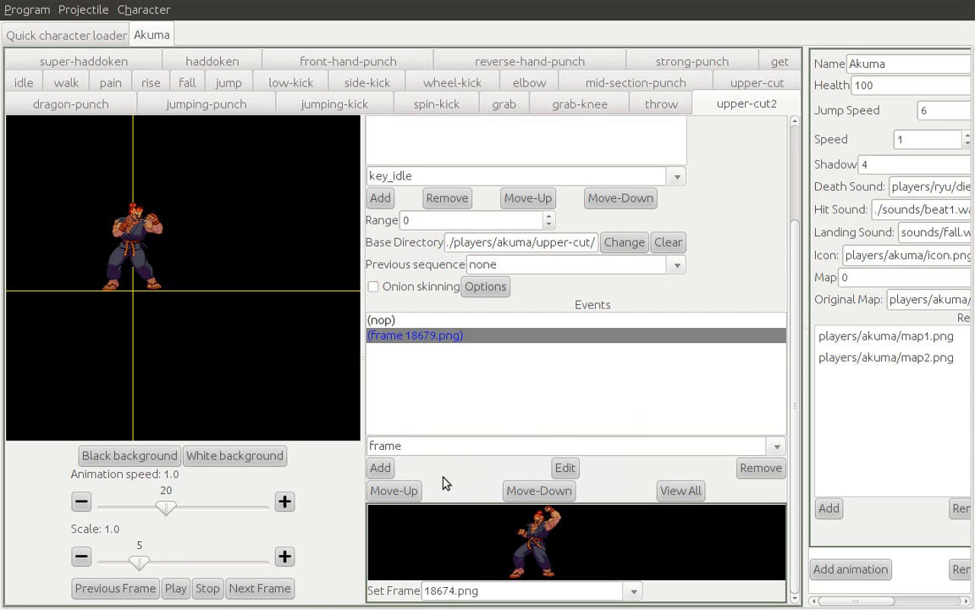
- Add another frame event after 18674.png and set its image to 18673.png
click(380, 467)
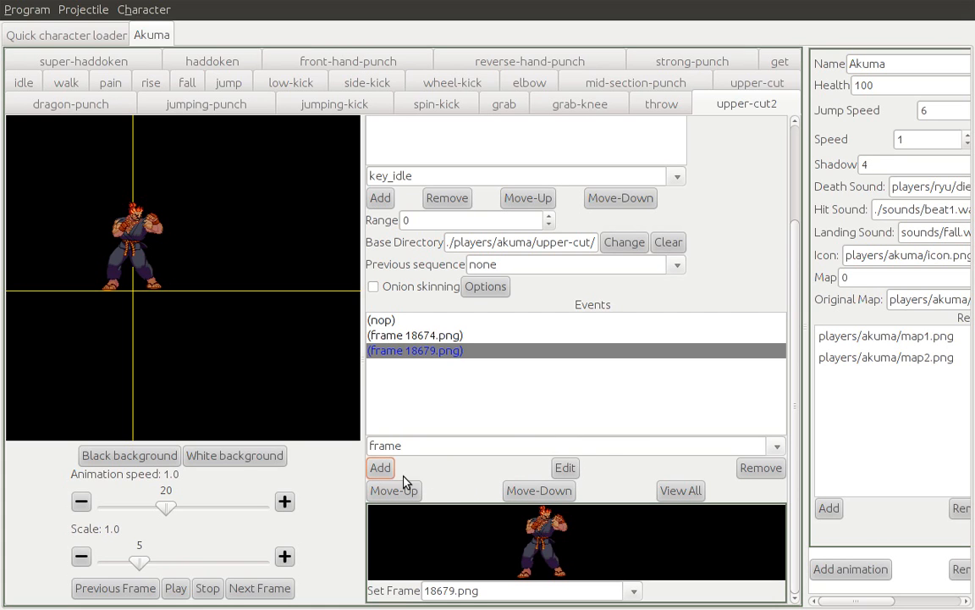
click(633, 590)
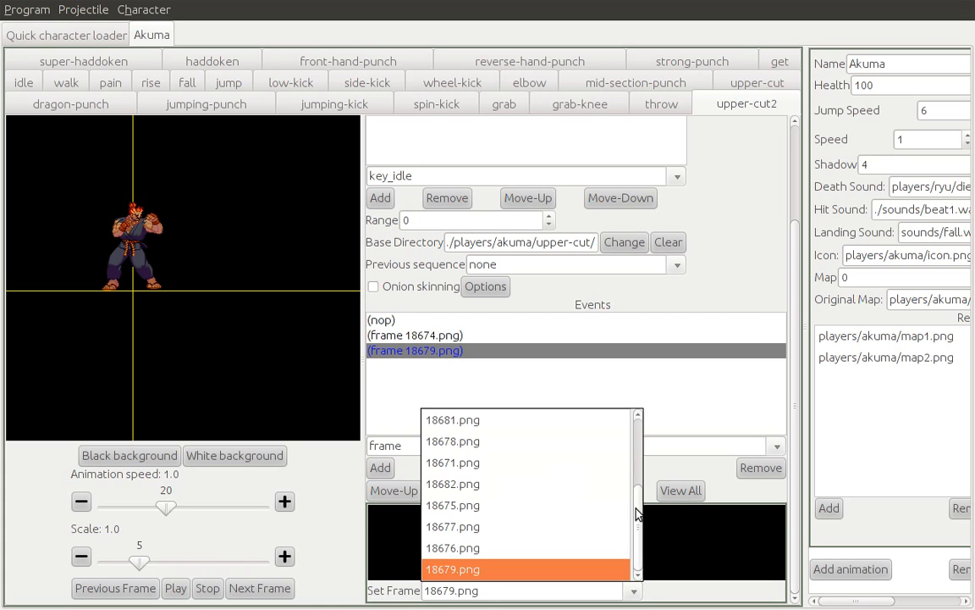
drag(636, 511, 641, 462)
scroll(542, 445, up, 1)
click(531, 442)
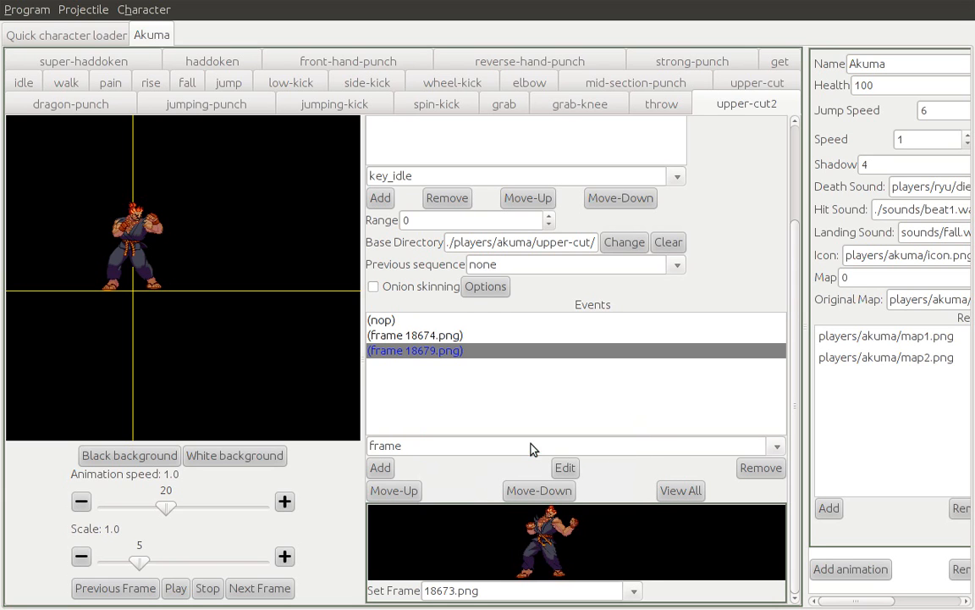
- Add another frame event after 18673.png and set its image to 18680.png
click(381, 469)
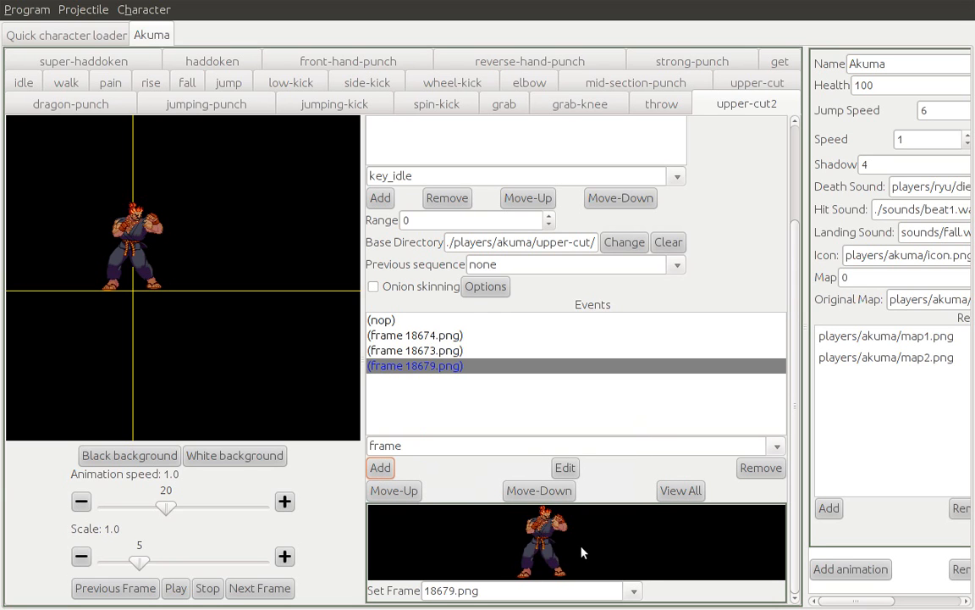
click(617, 590)
scroll(631, 453, up, 3)
click(501, 462)
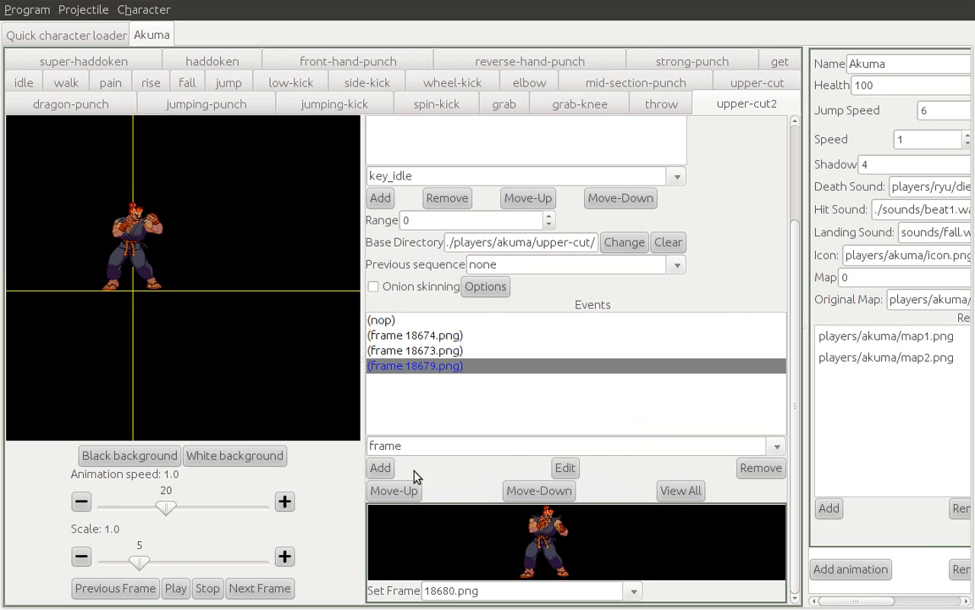
- Add a frame event with image 18671.png, followed by one more frame event keeping the default image 18679.png
click(386, 469)
click(546, 591)
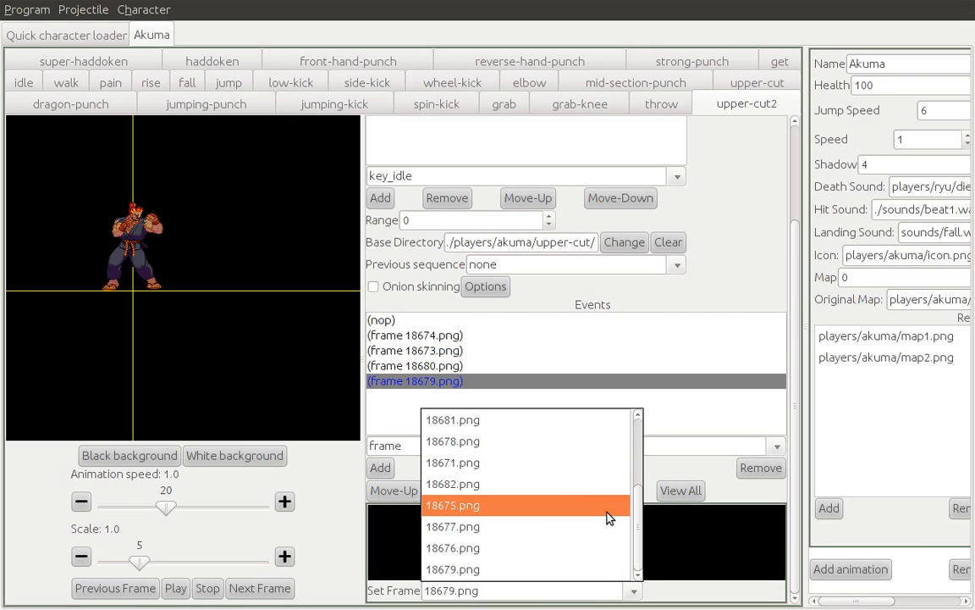
click(544, 472)
click(380, 468)
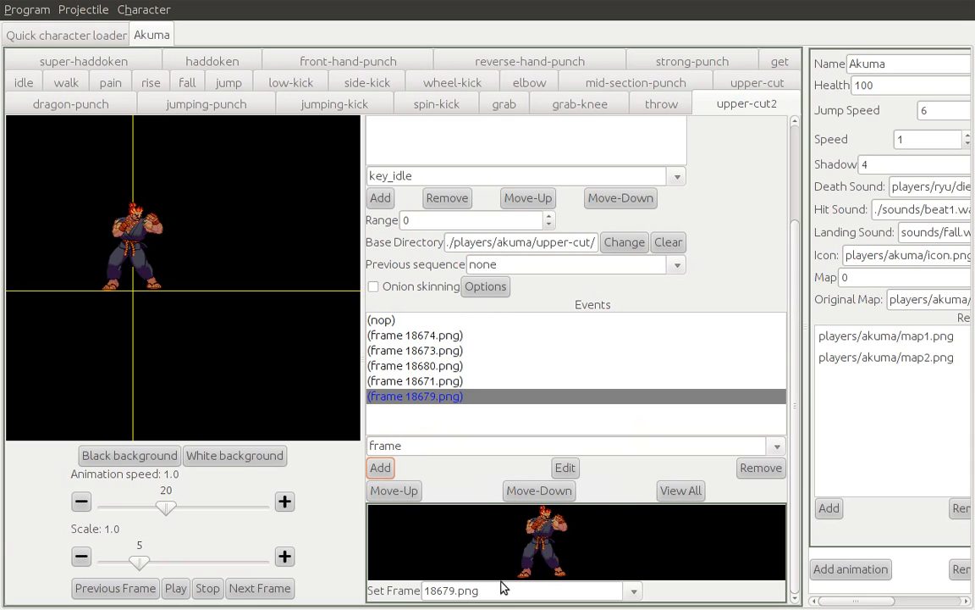
- Reorder the frame events into ascending order: 18671, 18673, 18674, 18679, 18680
click(419, 366)
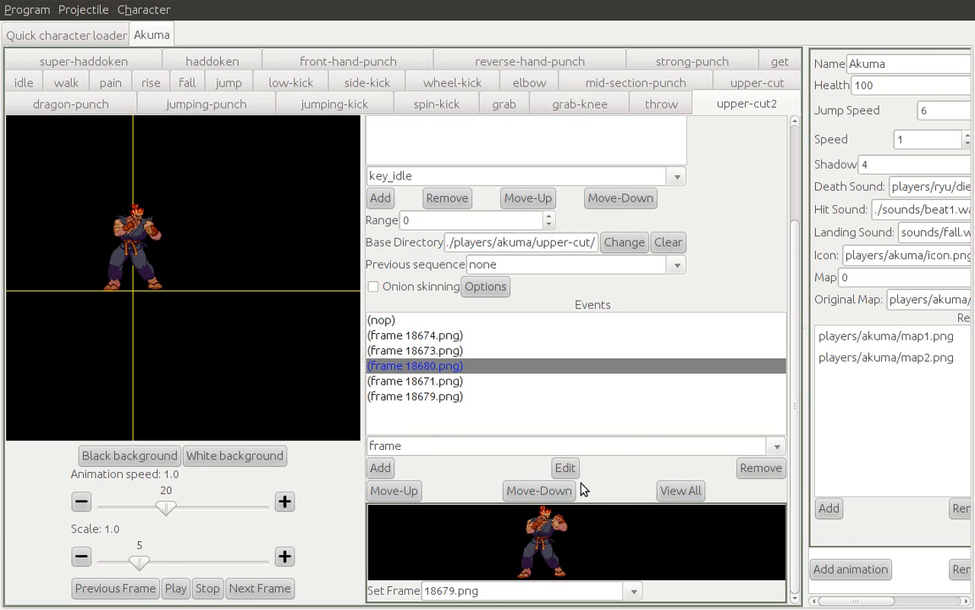
click(552, 494)
click(552, 495)
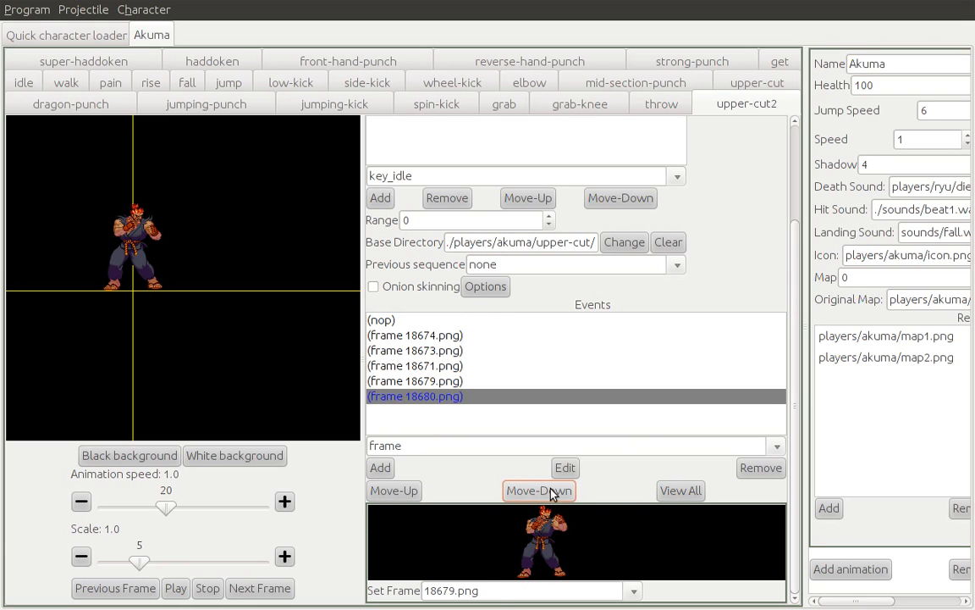
click(454, 367)
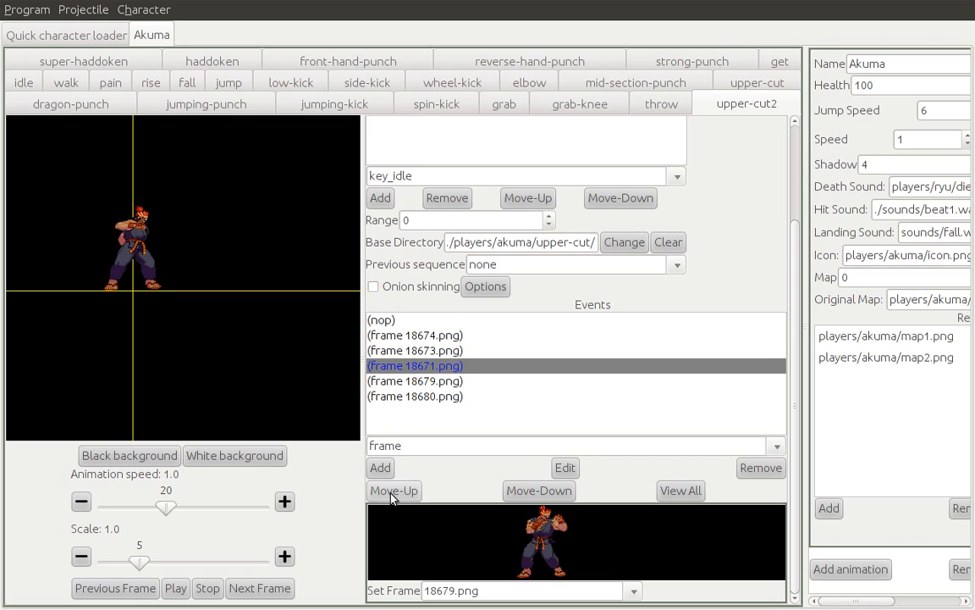
click(394, 491)
click(393, 491)
click(447, 366)
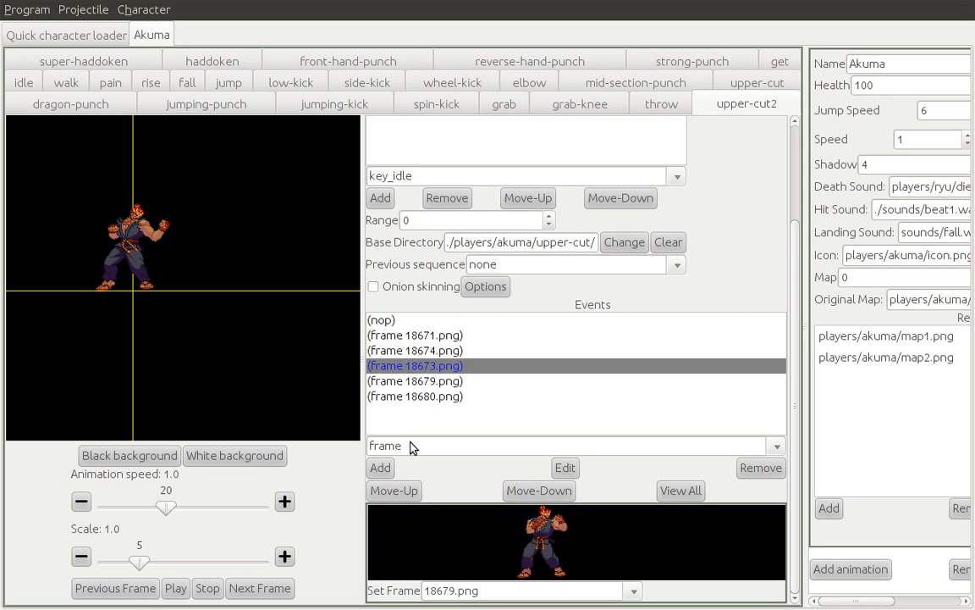
click(409, 491)
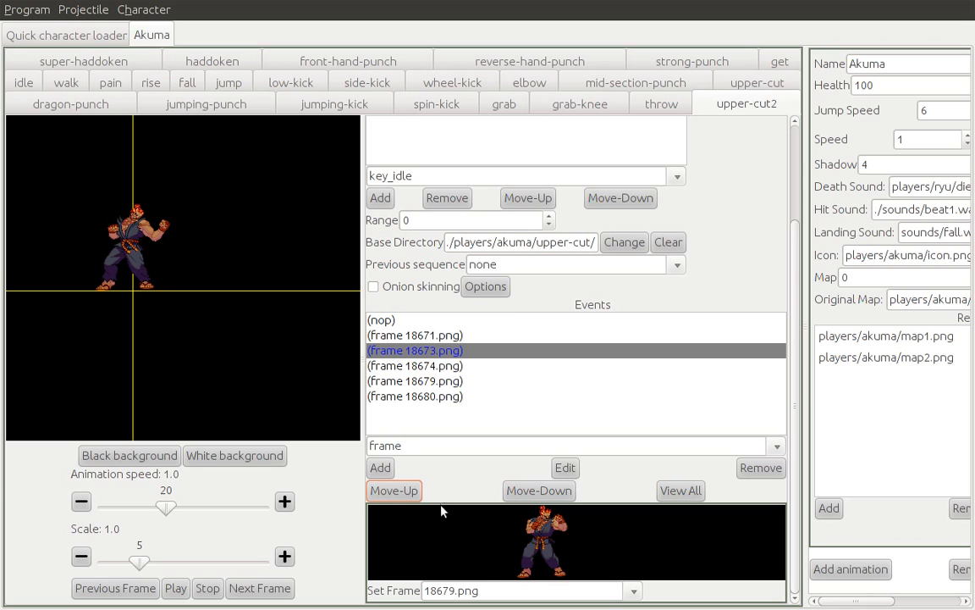
- Change the 18679.png event's image to 18682.png and add a new frame event after 18673.png
click(495, 597)
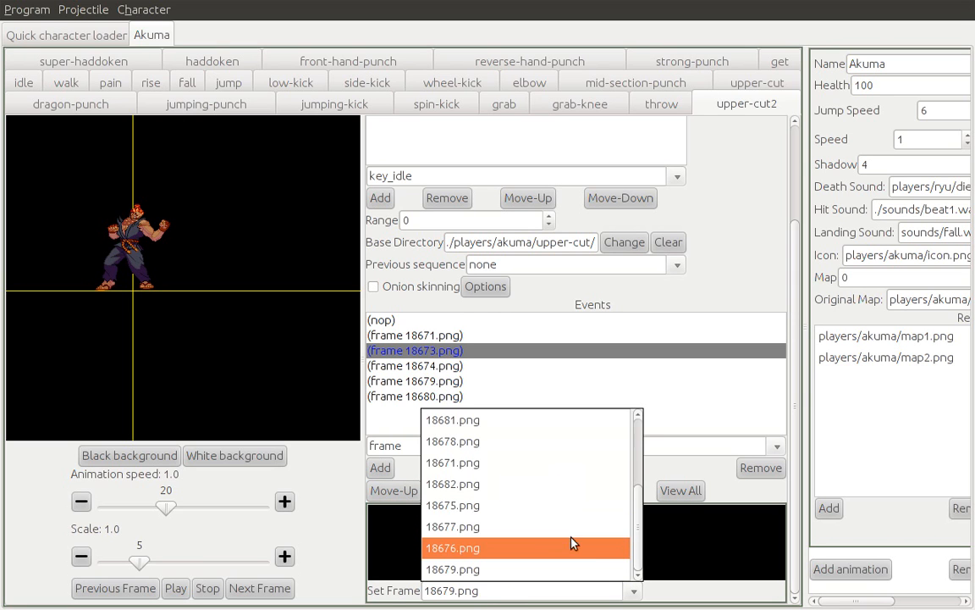
click(544, 494)
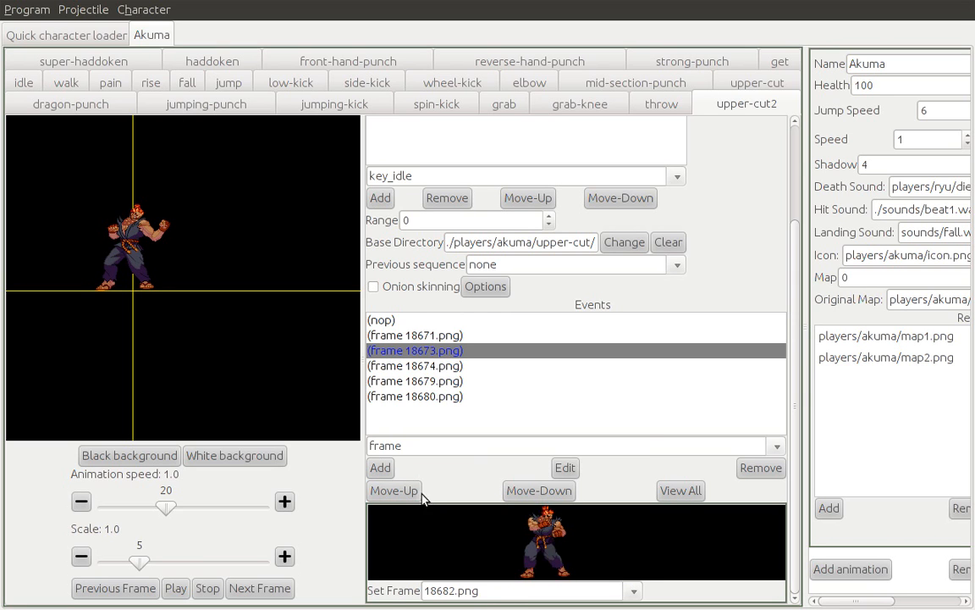
click(382, 469)
- Move the 18682.png event to the end of the list and set the newest frame event's image to 18675.png
click(467, 396)
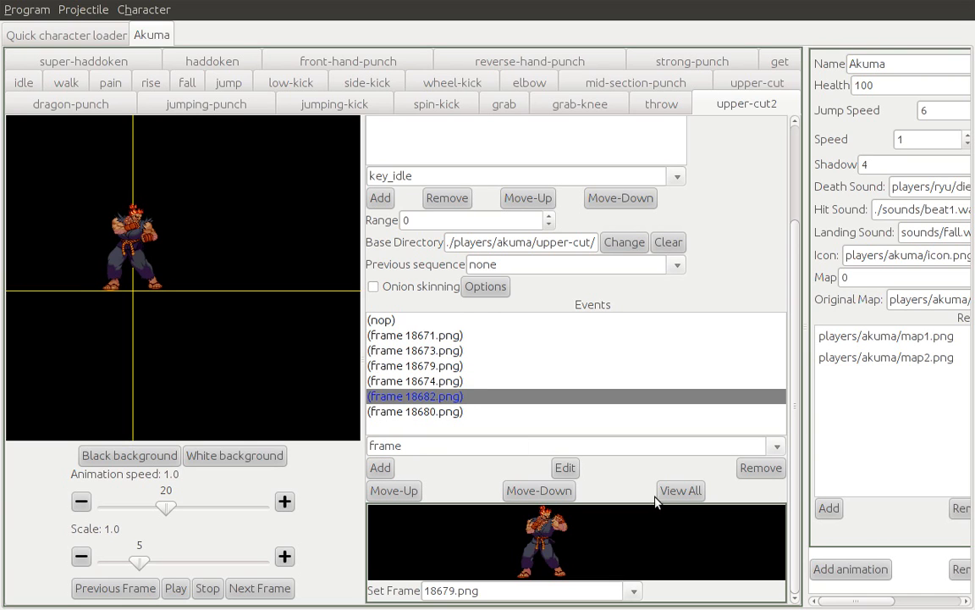
click(540, 490)
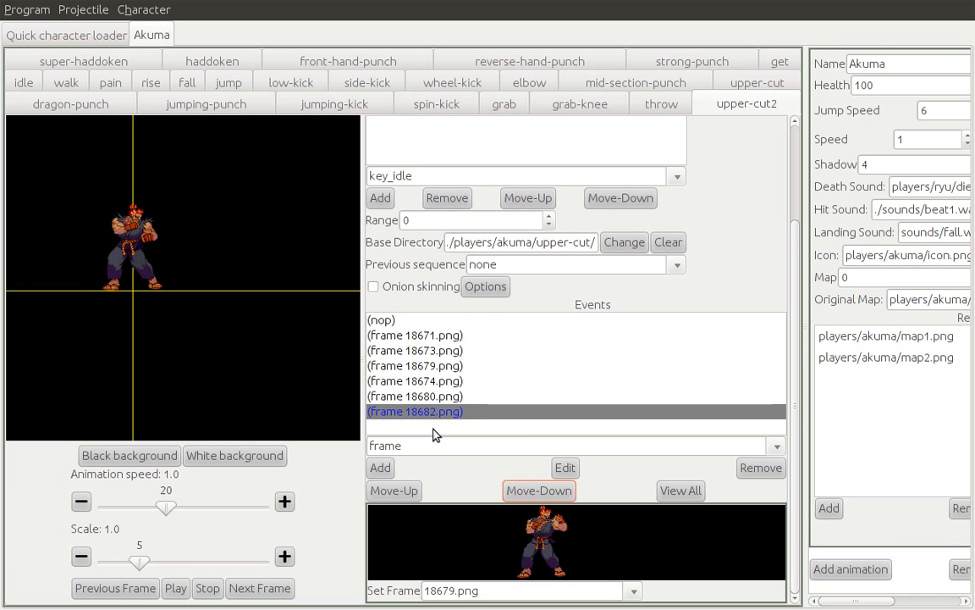
click(441, 590)
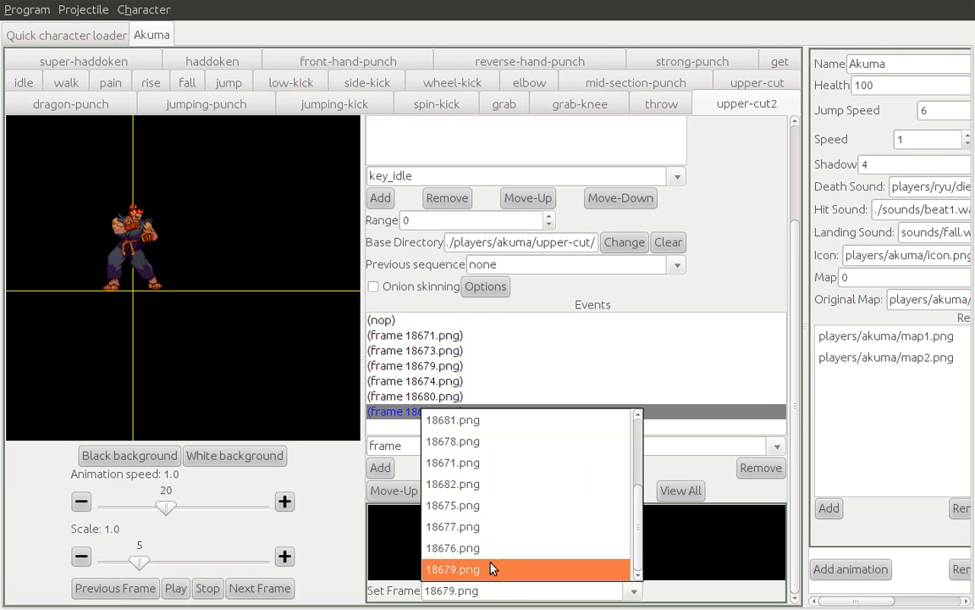
click(549, 504)
- Add a frame event with image 18678.png at the end of the list, followed by another default frame event
click(381, 467)
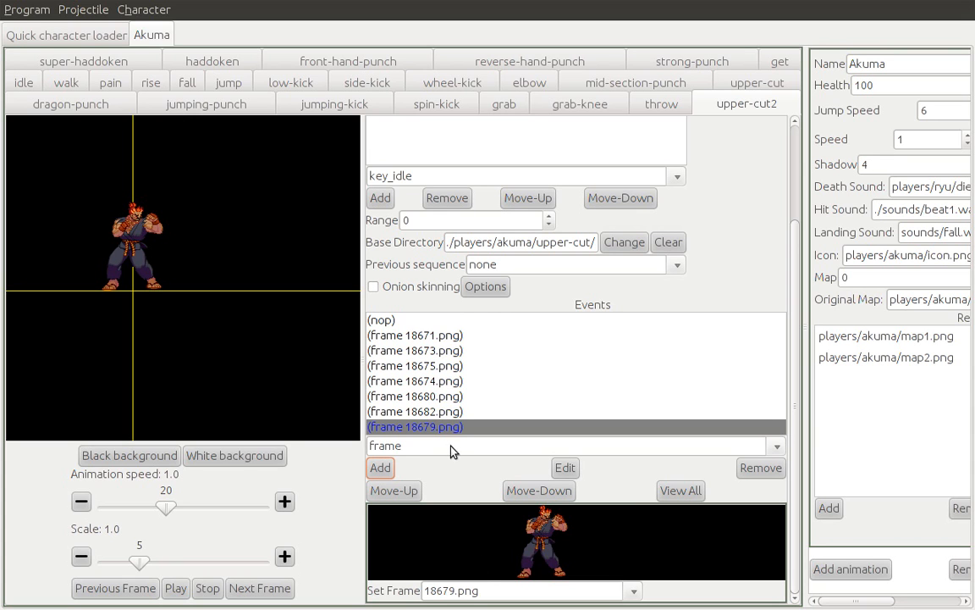
click(487, 591)
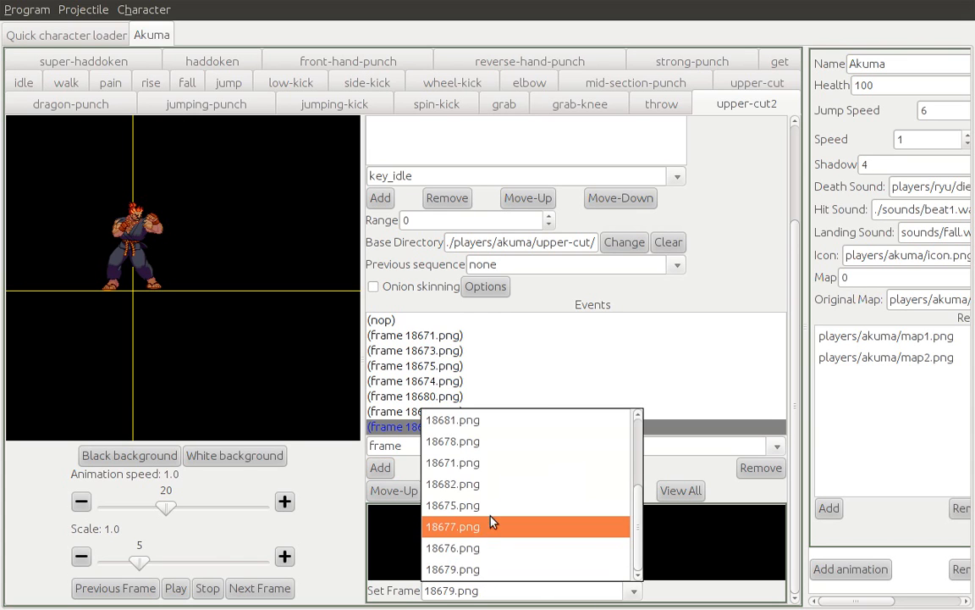
click(490, 442)
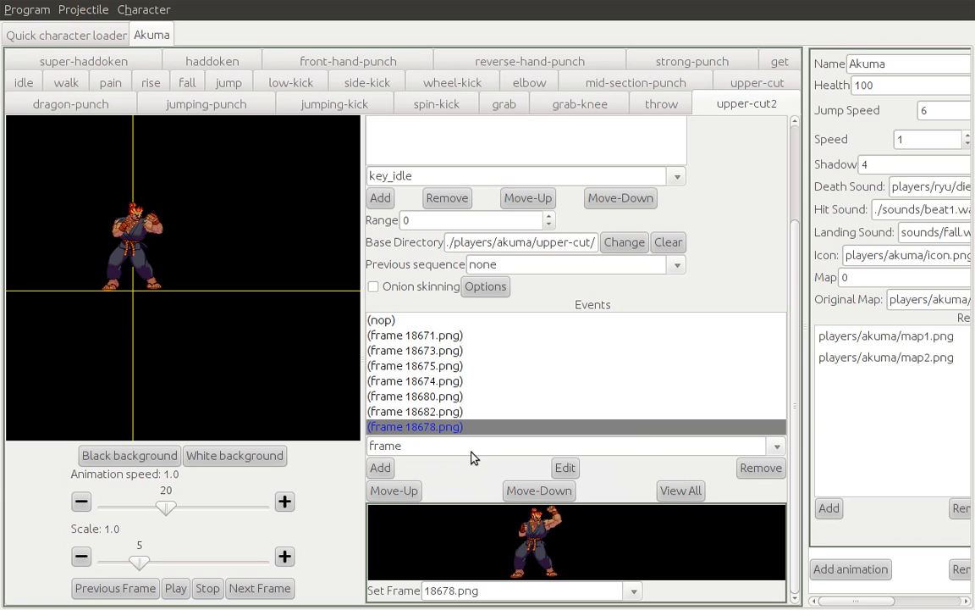
click(378, 469)
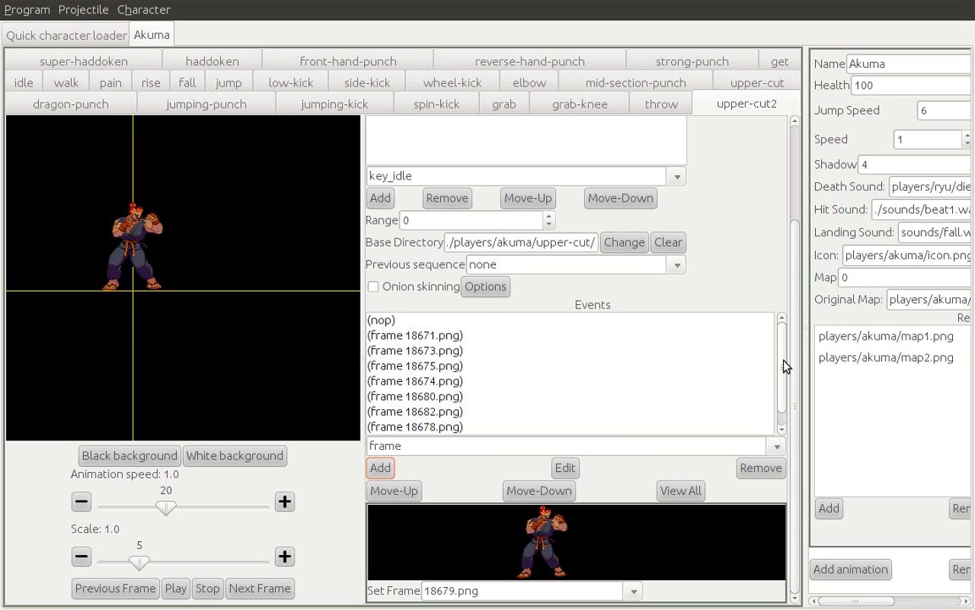
- Reorder the frame events into ascending order: 18671, 18673, 18674, 18675, 18678, 18679, 18680, 18682
scroll(786, 364, down, 1)
click(454, 413)
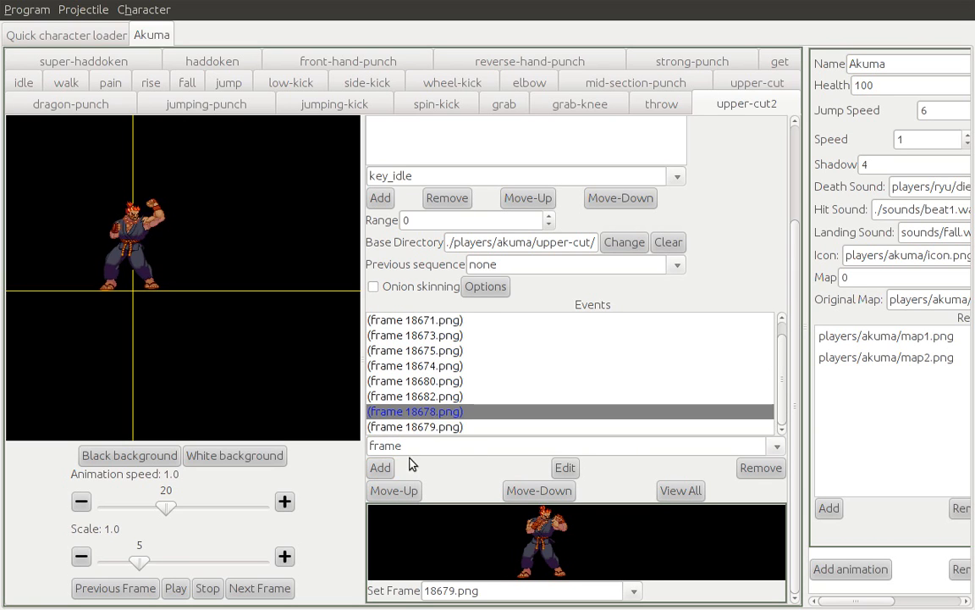
click(393, 490)
click(392, 490)
click(435, 430)
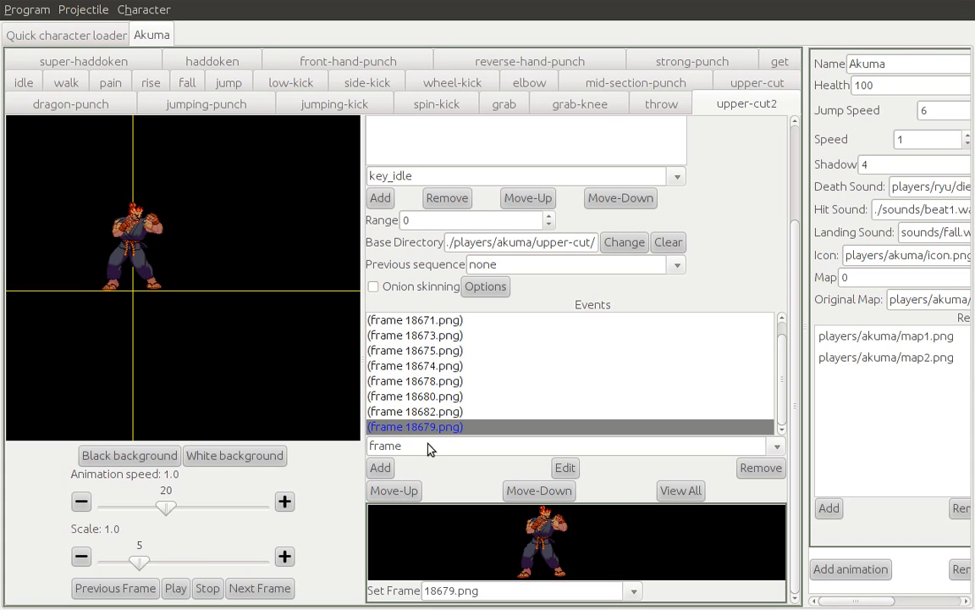
click(409, 490)
click(409, 490)
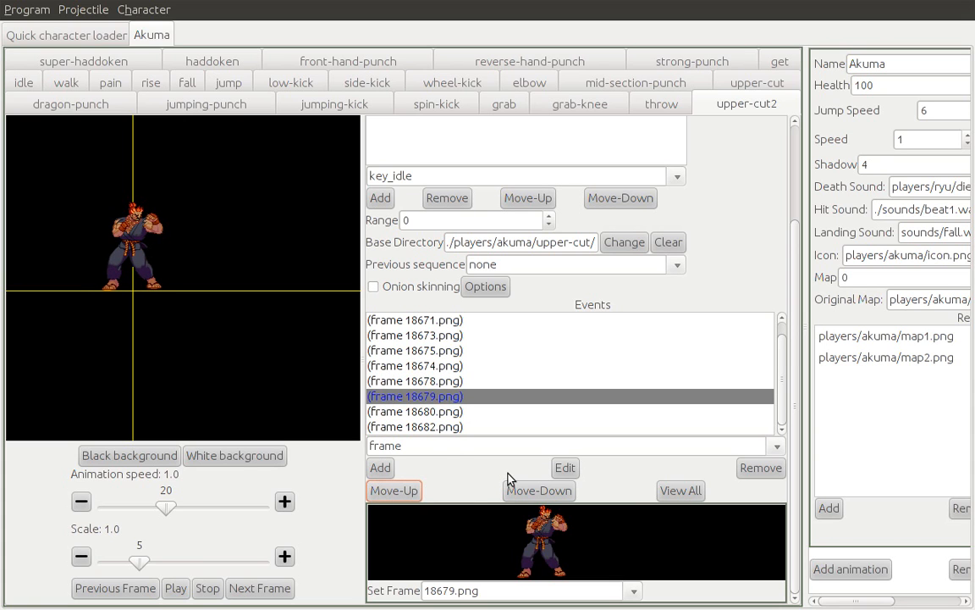
click(441, 350)
click(525, 490)
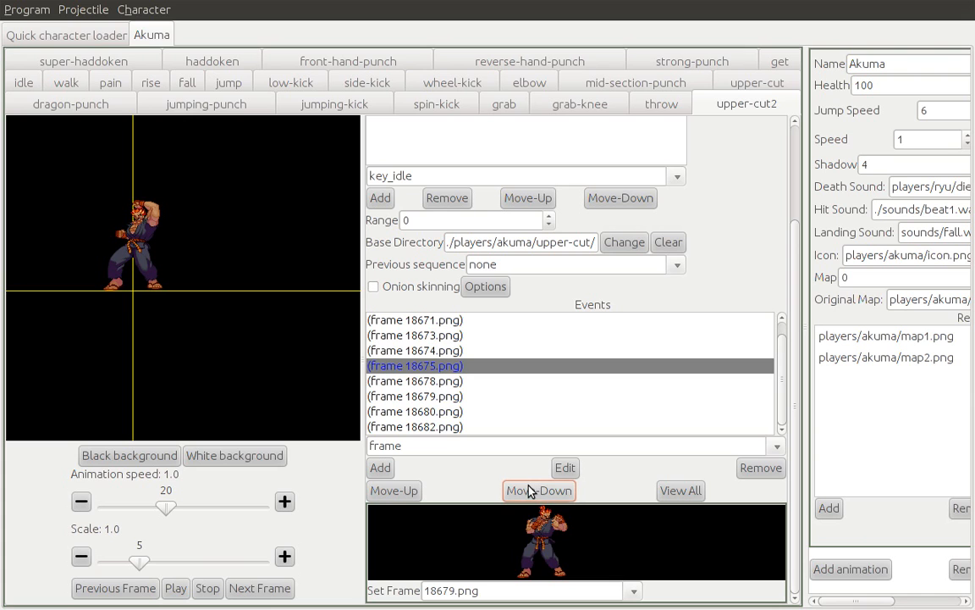
- Set the 18679.png event's image to 18681.png, with a new default frame event added, and move the 18681.png event below 18680.png
click(444, 591)
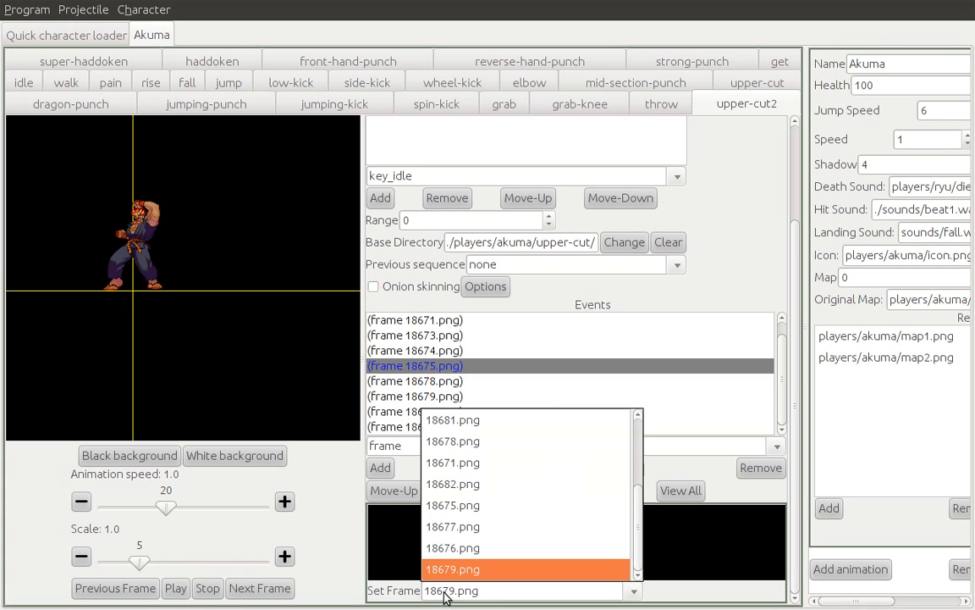
click(569, 421)
click(381, 468)
click(462, 412)
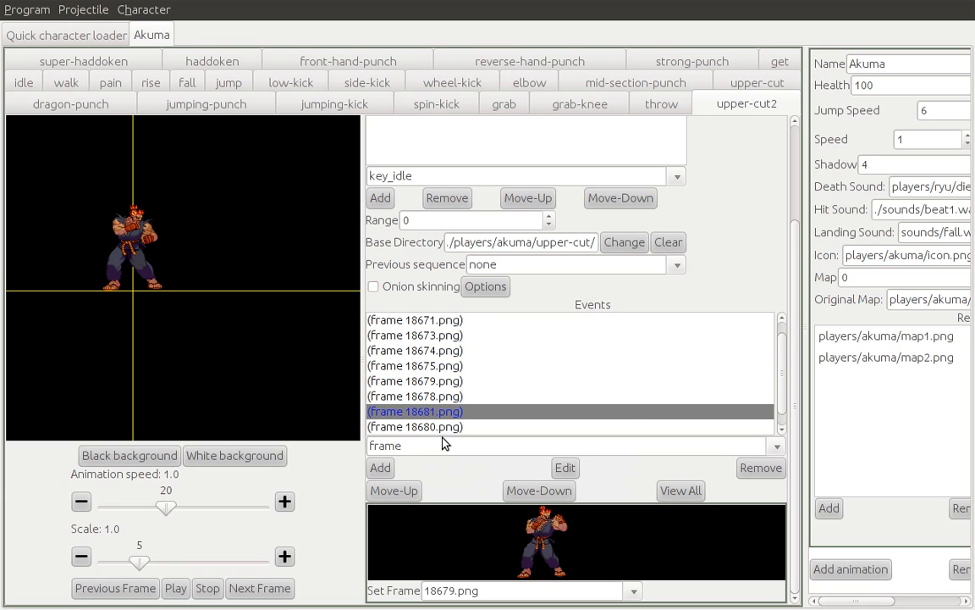
click(523, 490)
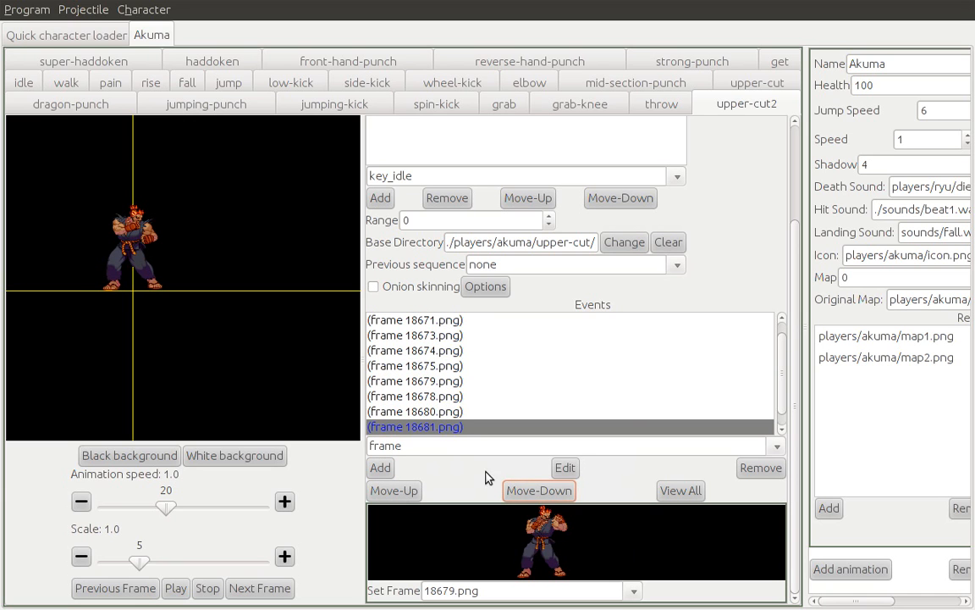
- Assign images 18676.png and 18677.png to two successive default 18679.png frame events, adding a new frame event after each
click(492, 589)
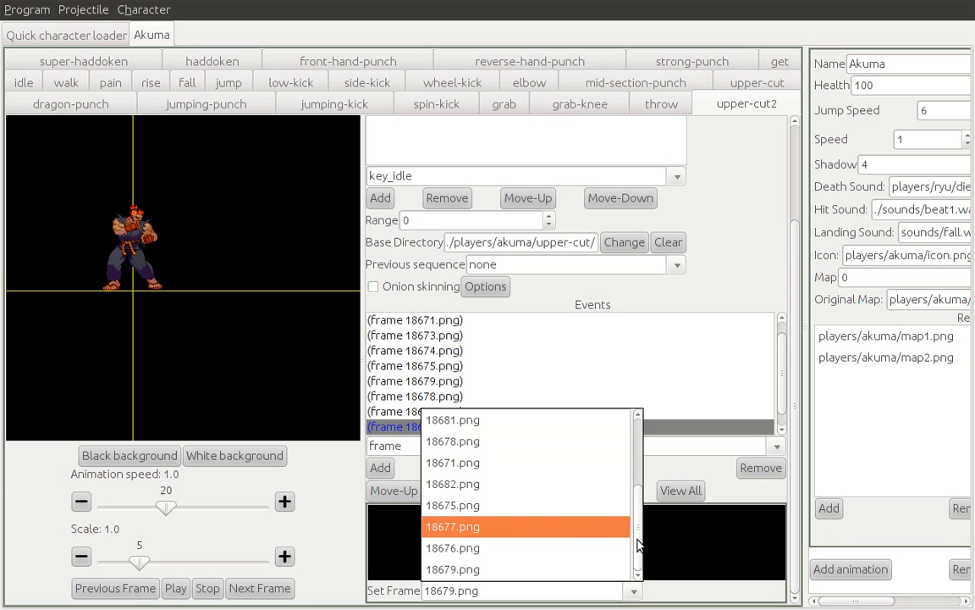
click(584, 549)
click(389, 469)
click(516, 591)
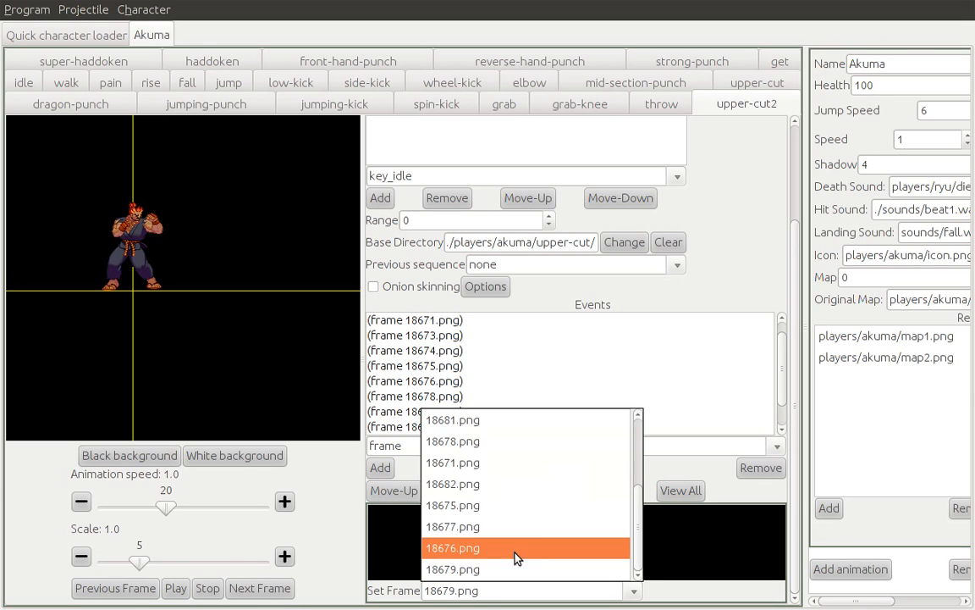
click(533, 526)
click(381, 468)
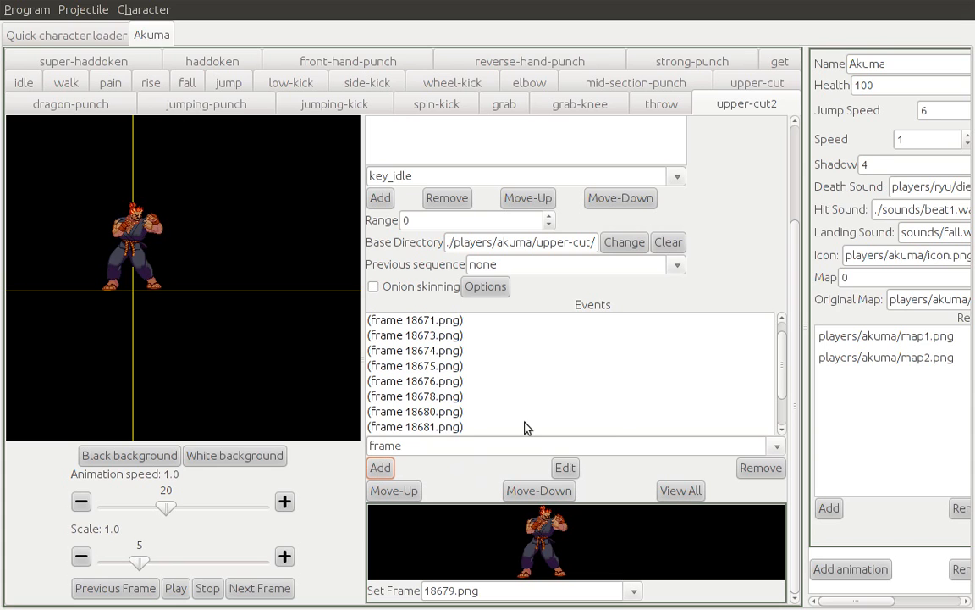
- Move the 18677.png frame event up the list to sit between 18676.png and 18678.png
scroll(784, 362, down, 2)
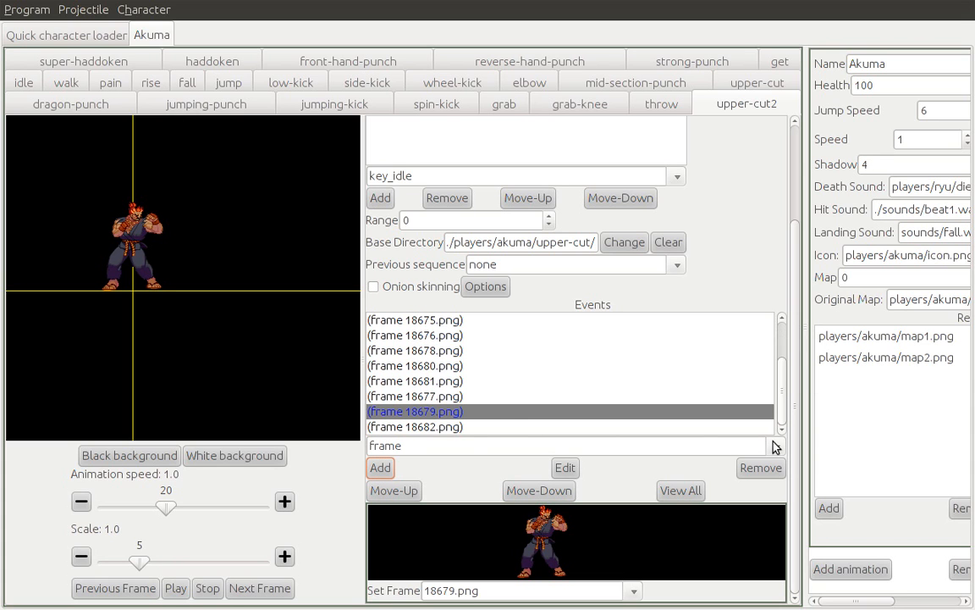
click(489, 400)
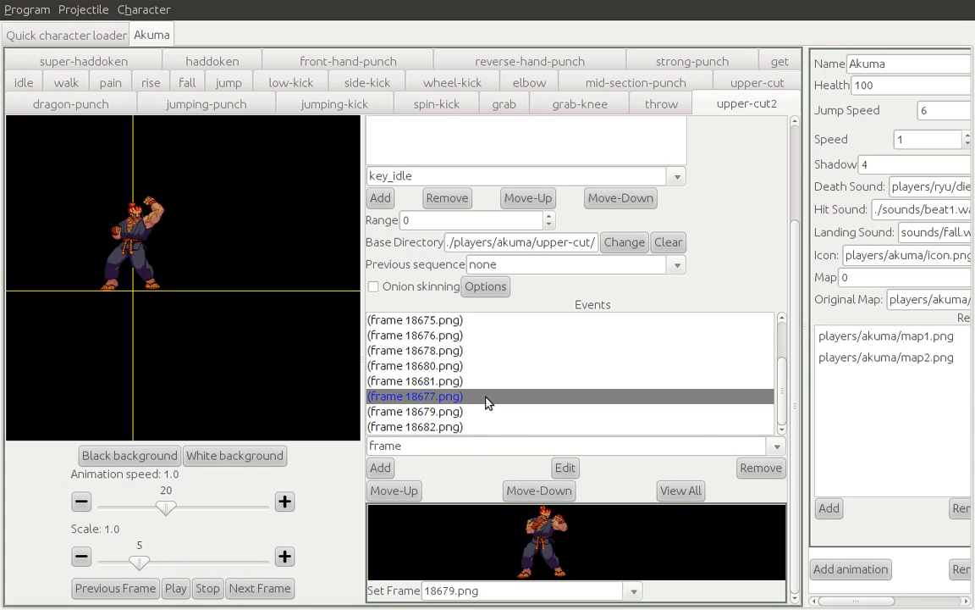
click(411, 491)
click(412, 491)
click(412, 491)
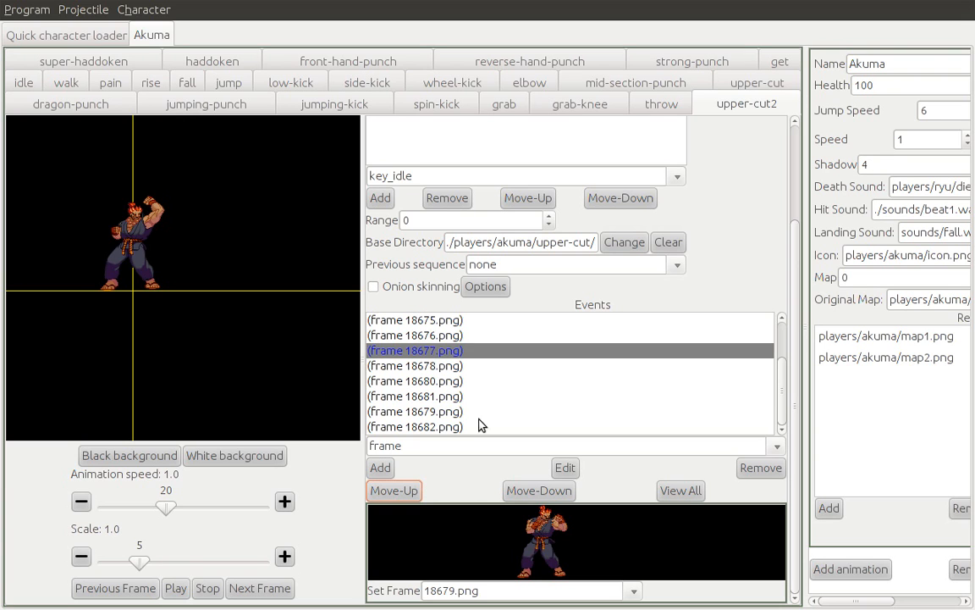
- Move the 18679.png frame event up between 18678.png and 18680.png
click(455, 412)
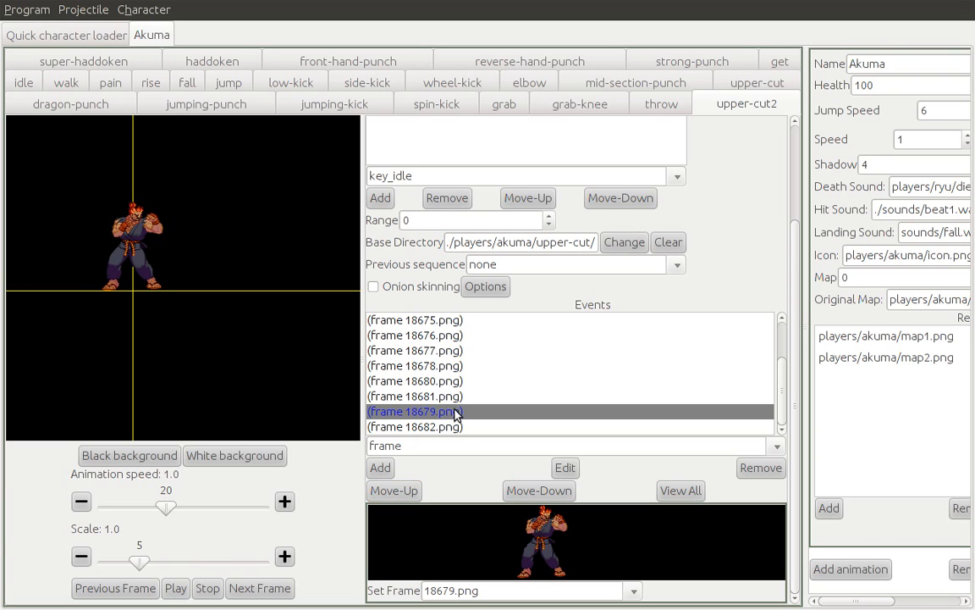
click(401, 491)
click(402, 491)
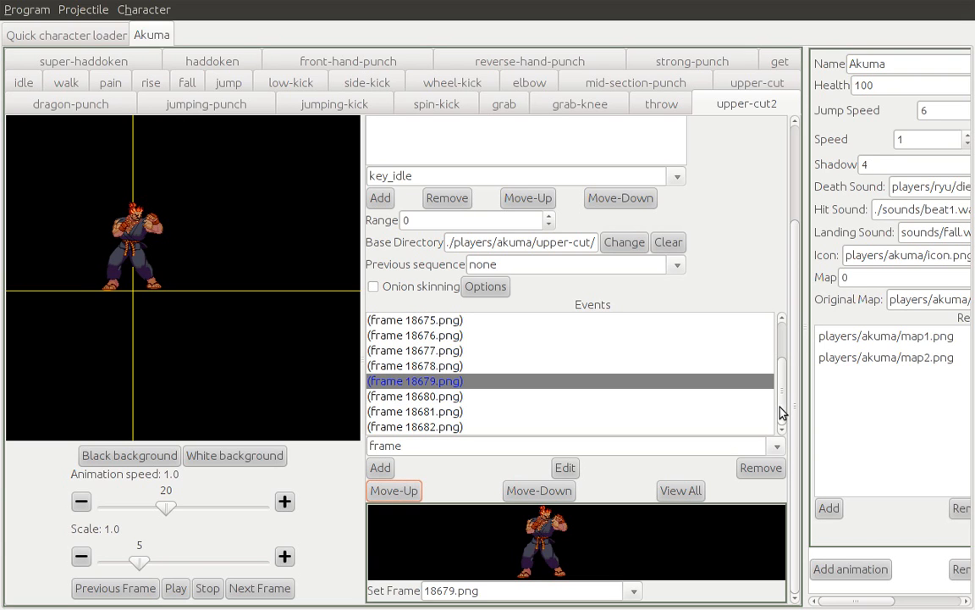
- Set the 18679.png event's image to 18670.png and add a new default frame event after it
scroll(782, 388, up, 3)
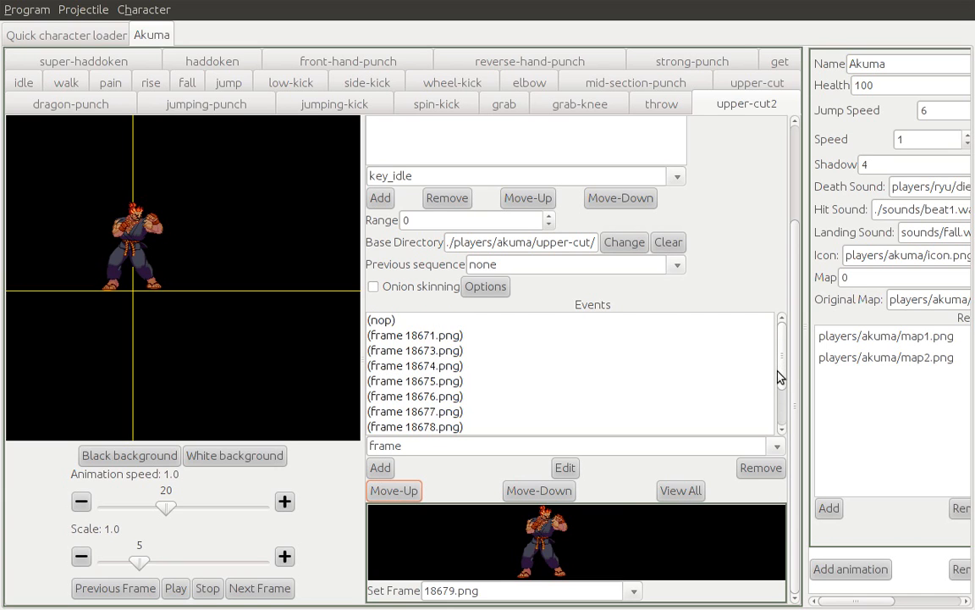
drag(782, 375, 782, 415)
click(571, 591)
scroll(628, 553, up, 3)
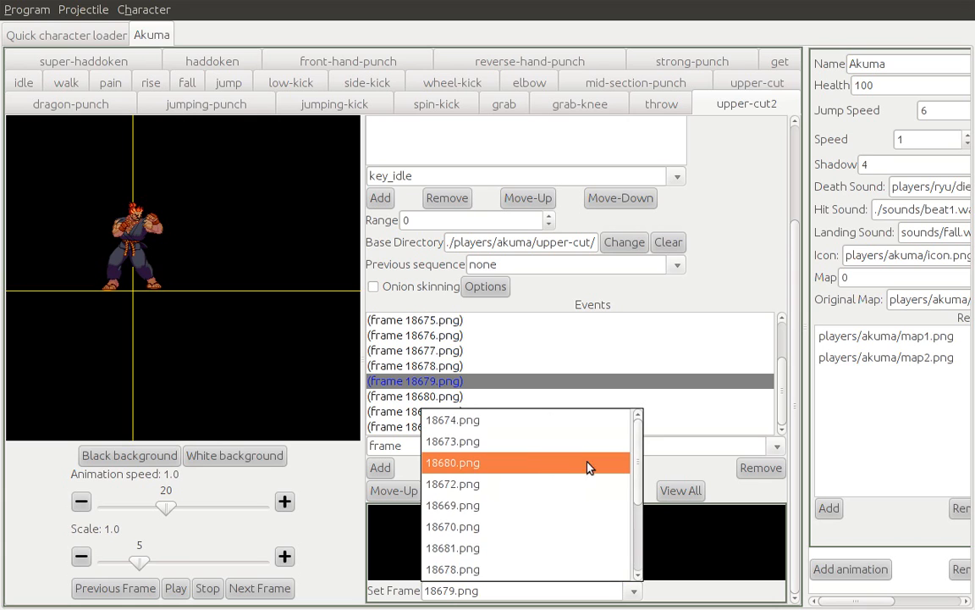
click(519, 527)
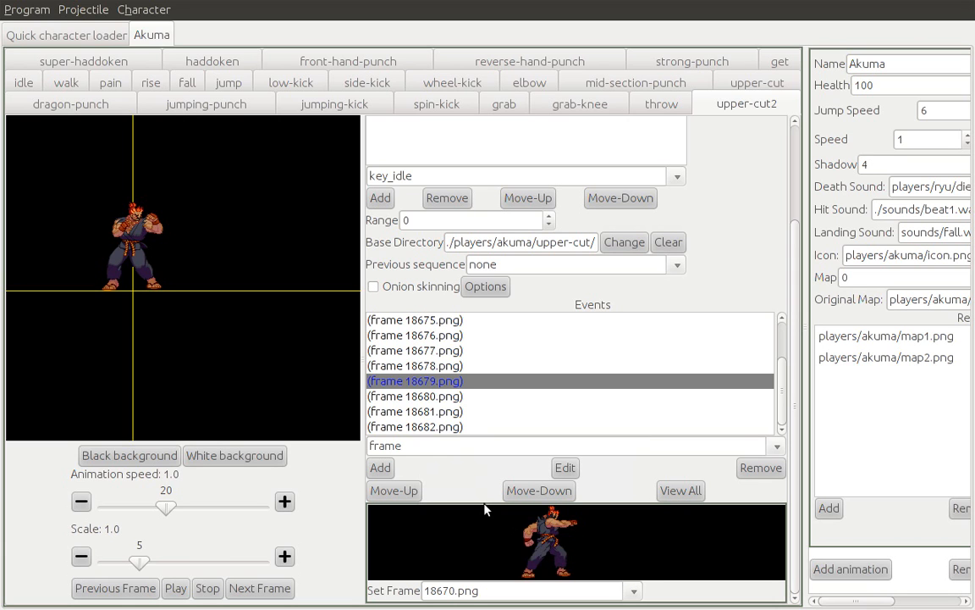
click(391, 468)
- Set the newest frame event's image to 18669.png and add another default frame event below it
click(461, 589)
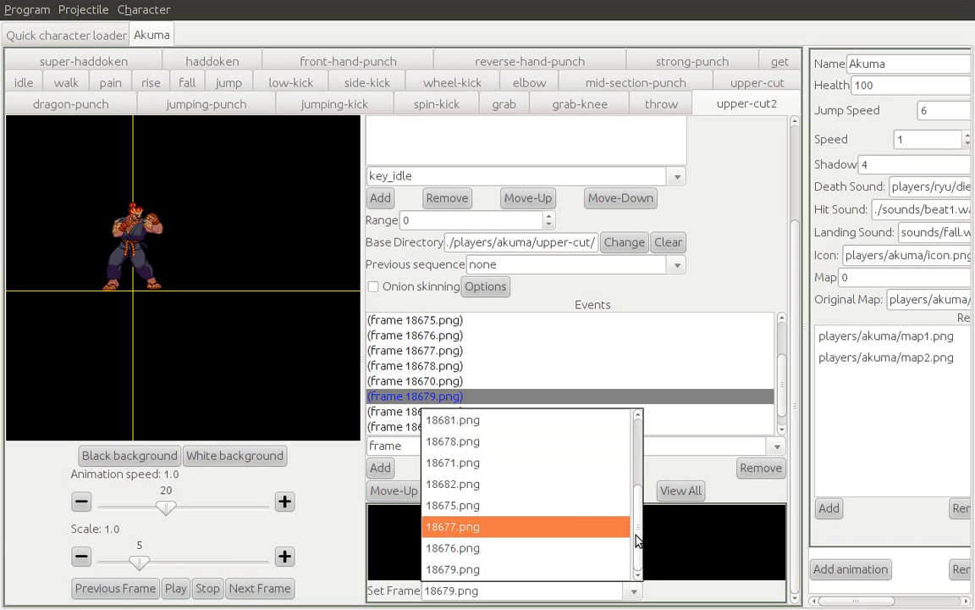
scroll(638, 515, up, 3)
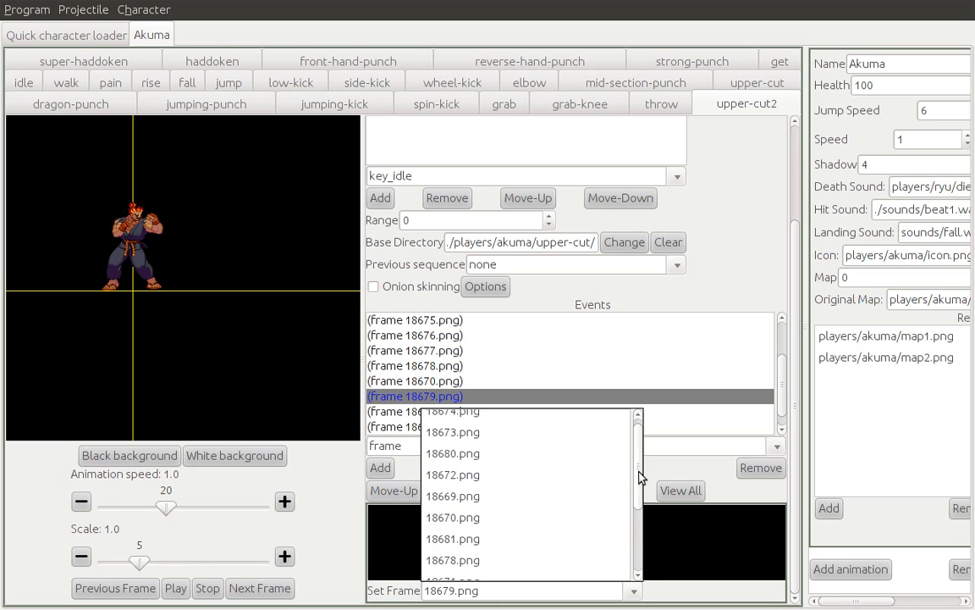
click(542, 495)
click(381, 470)
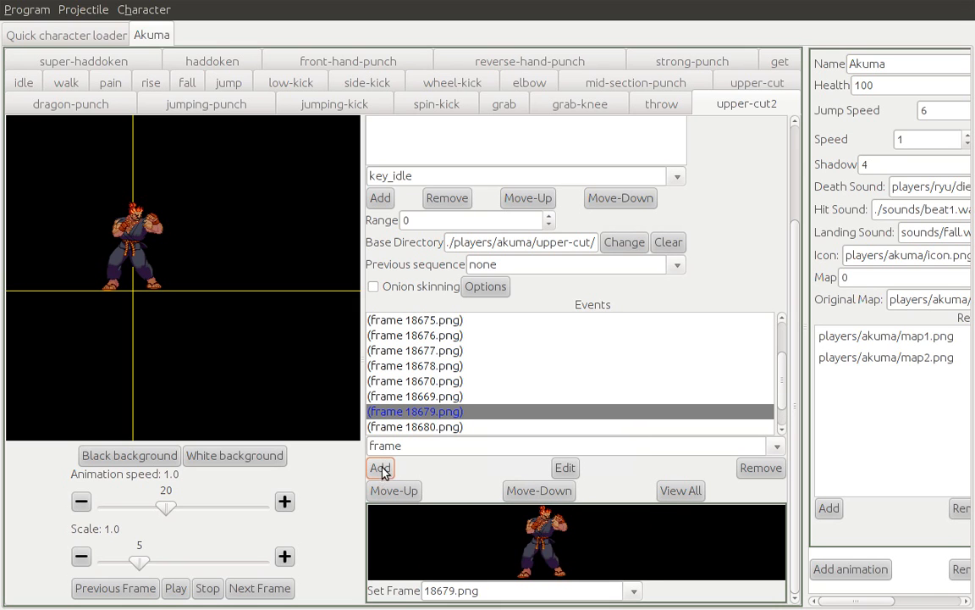
- Move the 18669.png frame event to the start of the list and remove the nop event
click(499, 395)
click(410, 496)
click(394, 491)
click(394, 491)
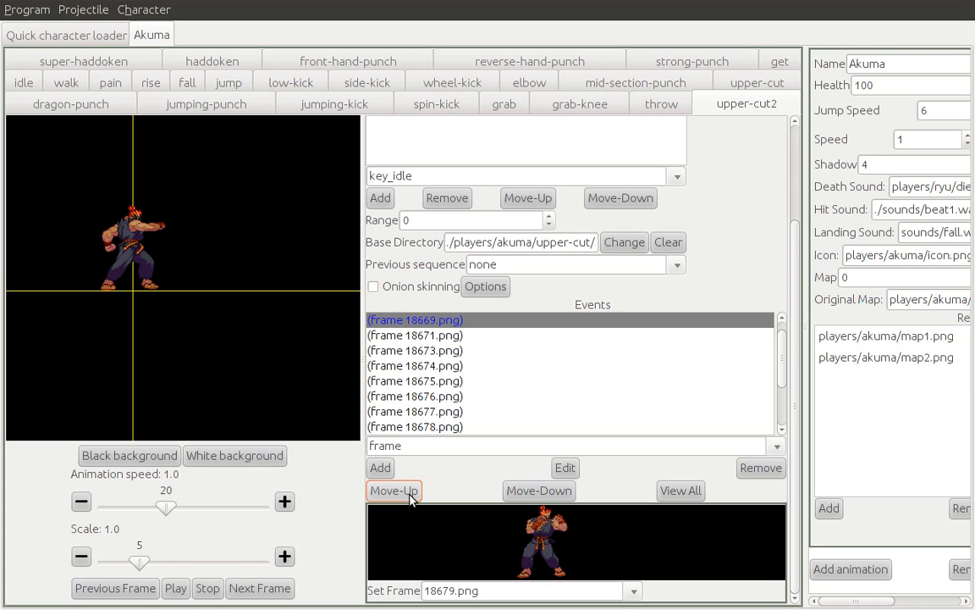
click(415, 336)
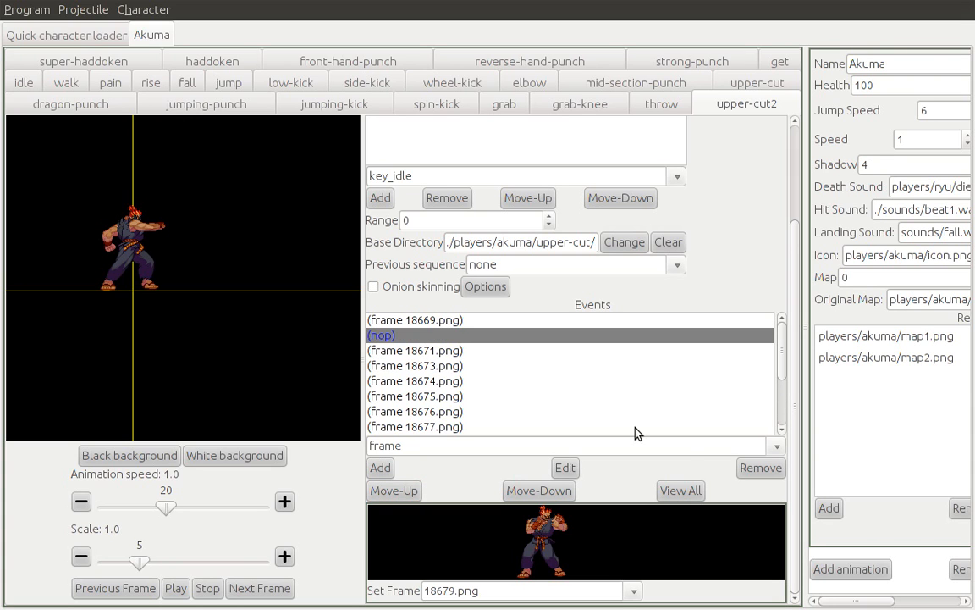
click(749, 468)
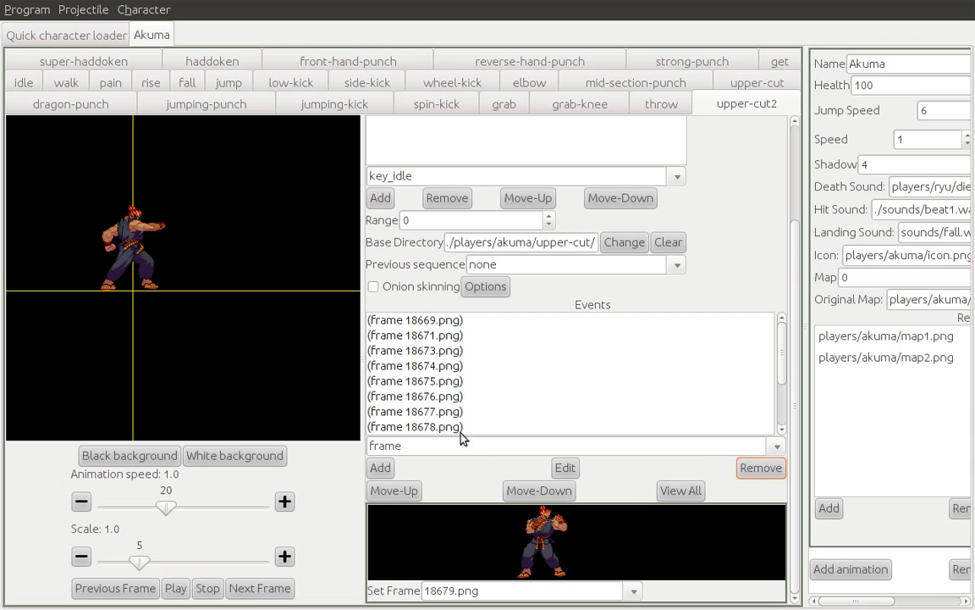
- Move the 18670.png frame event up the list to sit directly below 18669.png
drag(786, 343, 784, 370)
click(503, 388)
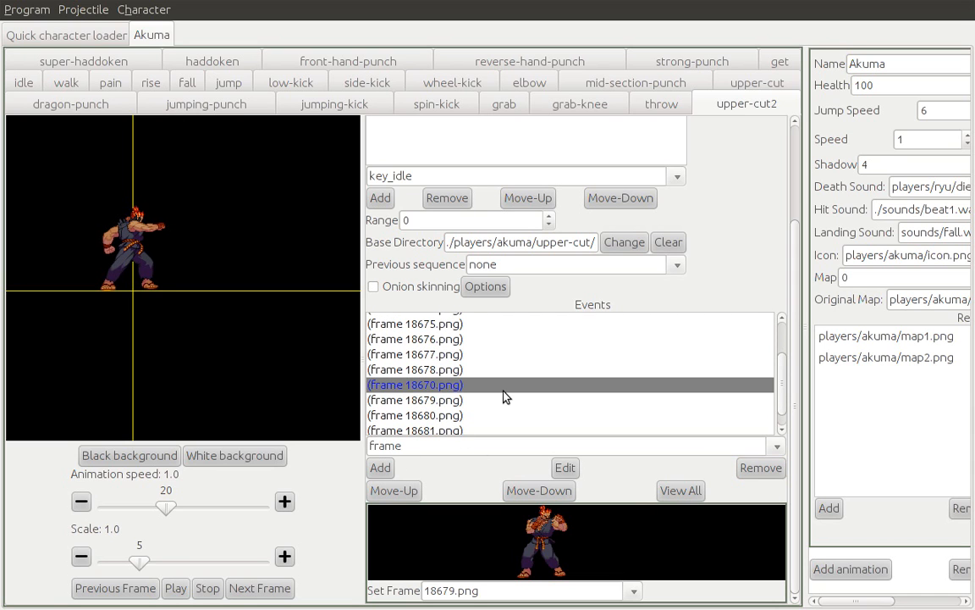
click(392, 490)
click(392, 490)
click(392, 491)
click(392, 491)
click(392, 490)
click(392, 491)
click(392, 490)
click(392, 490)
click(525, 491)
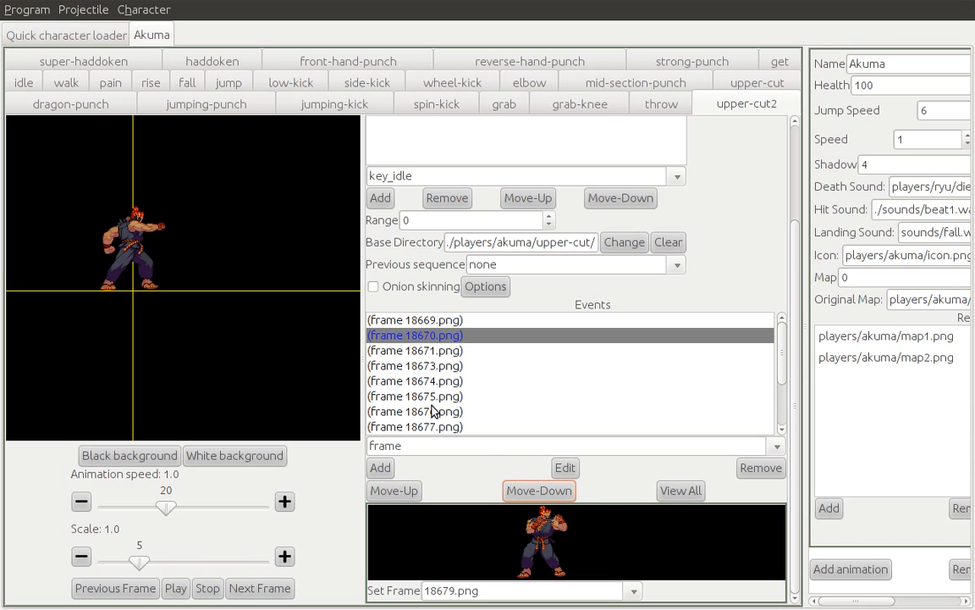
- Set the 18679.png event's image to 18672.png and remove the extra default frame event added after 18670.png
click(460, 590)
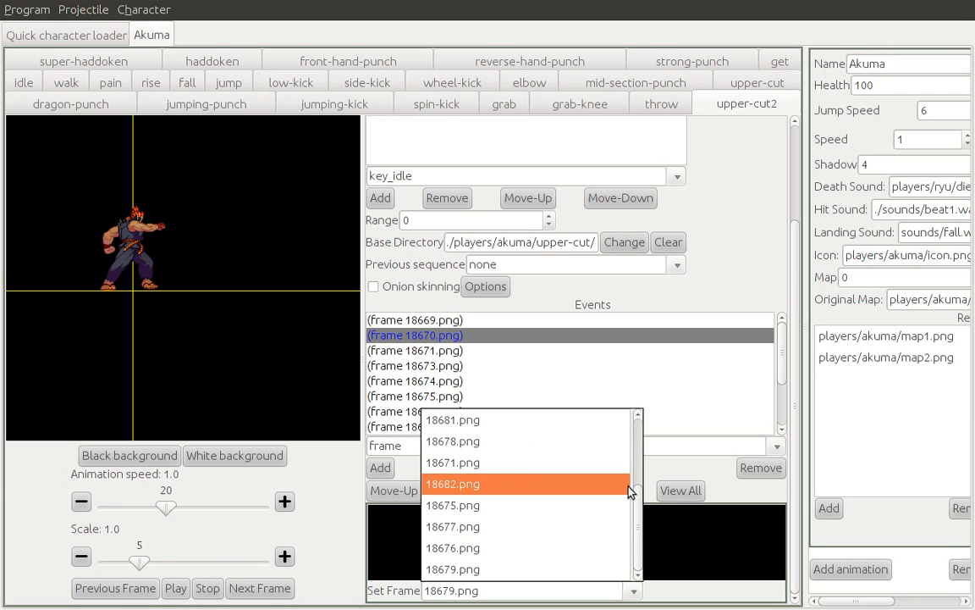
scroll(639, 514, up, 3)
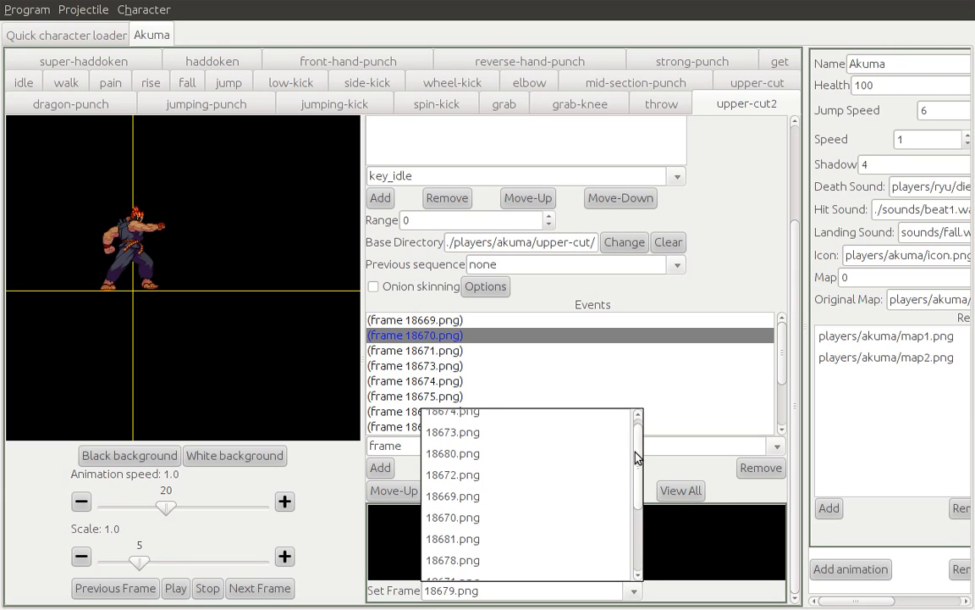
click(591, 483)
click(380, 467)
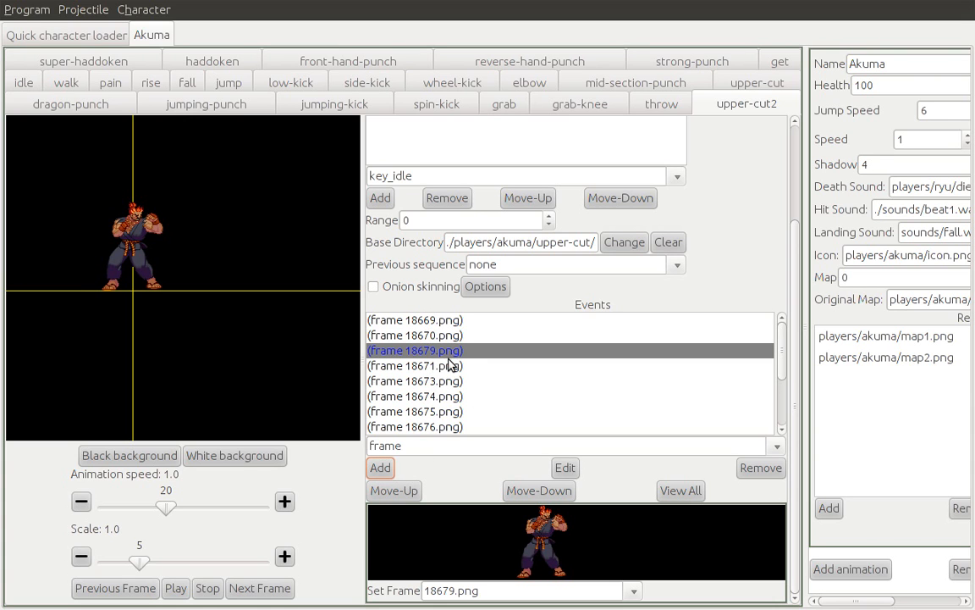
click(749, 468)
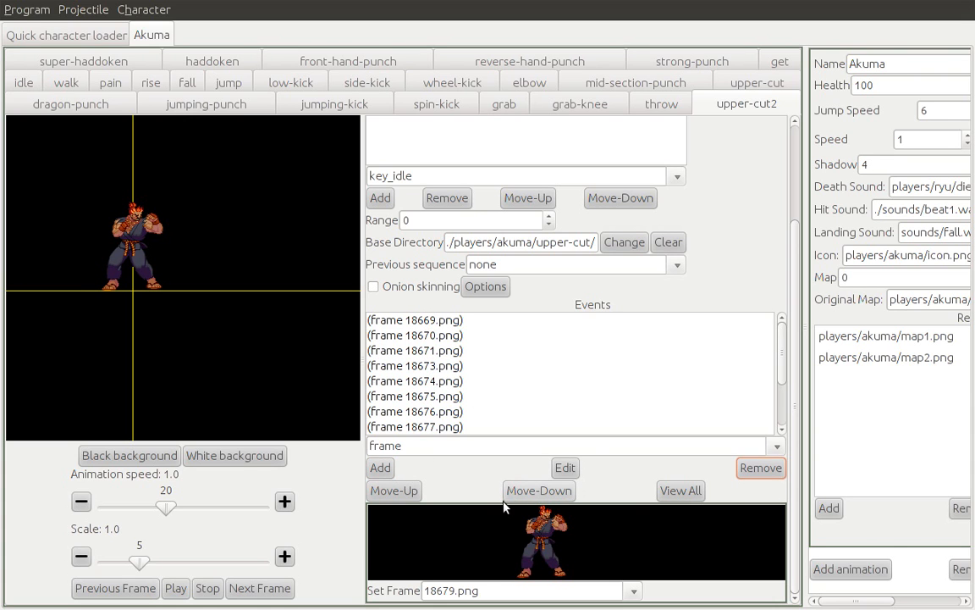
- Choose frame image 18672.png again and add a default frame event at the end of the list
click(500, 590)
scroll(636, 480, up, 3)
scroll(635, 466, up, 1)
click(559, 488)
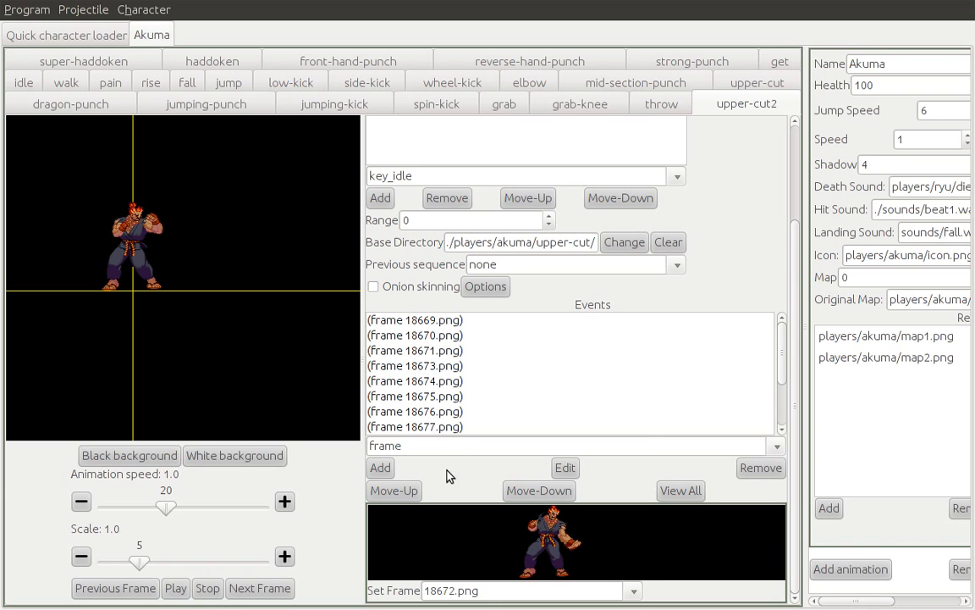
click(389, 463)
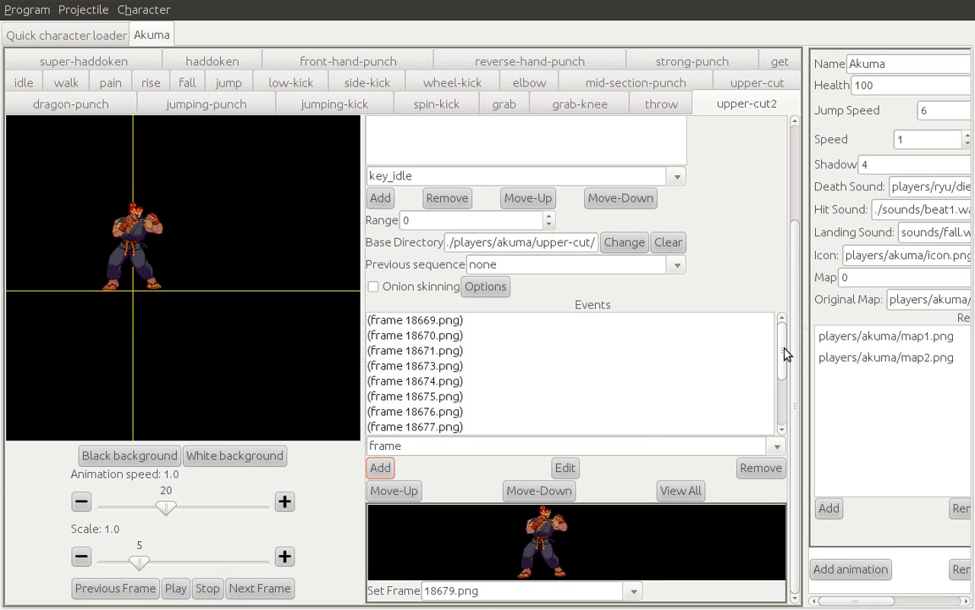
- Move the 18679.png frame event from the end of the list up to the very start
drag(783, 347, 781, 433)
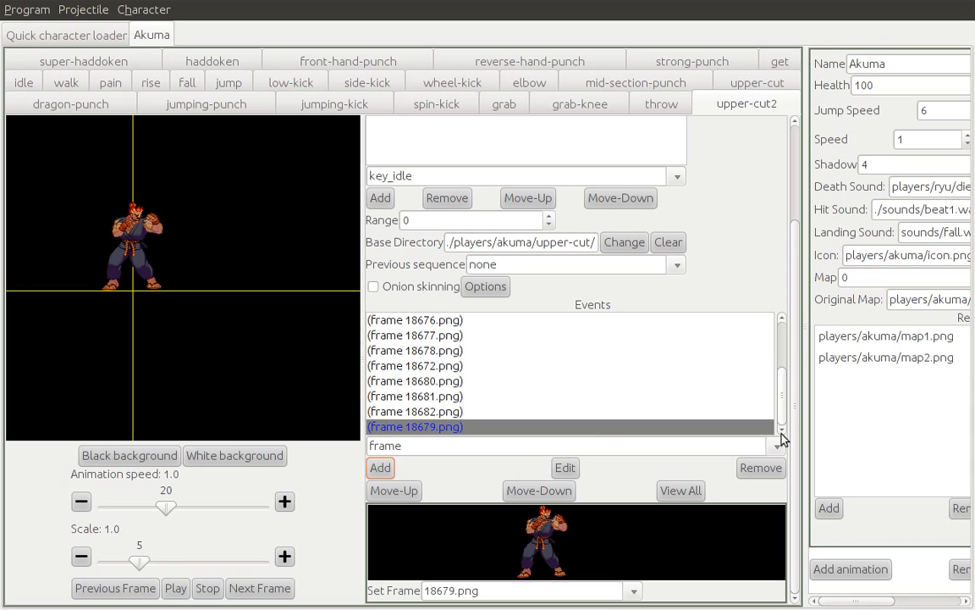
click(400, 494)
click(400, 493)
click(402, 495)
click(401, 495)
click(401, 495)
click(401, 495)
click(401, 495)
click(402, 495)
click(401, 495)
click(402, 495)
click(401, 494)
click(401, 495)
click(402, 495)
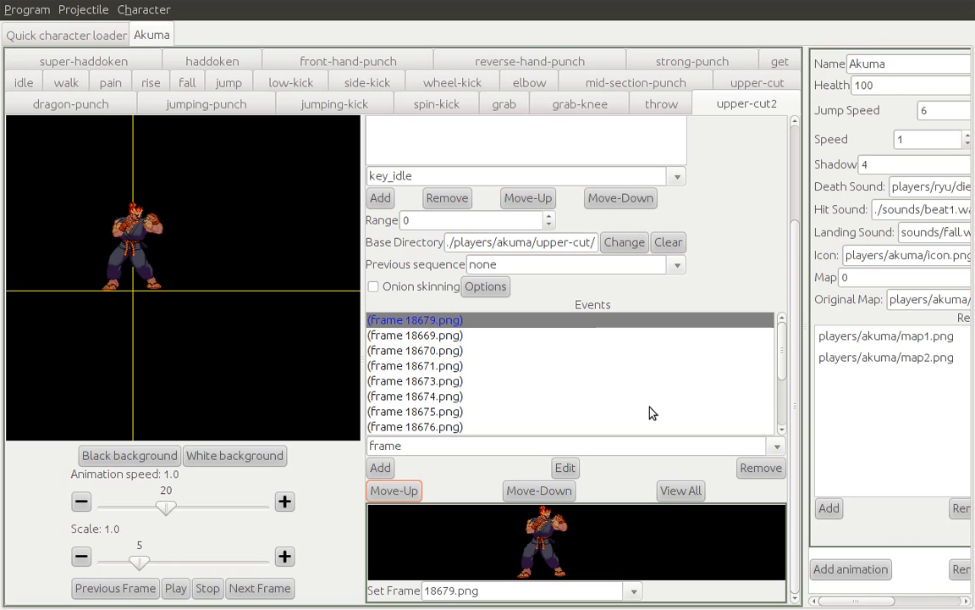
- Move the 18672.png frame event to sit between 18671.png and 18673.png
drag(782, 372, 783, 426)
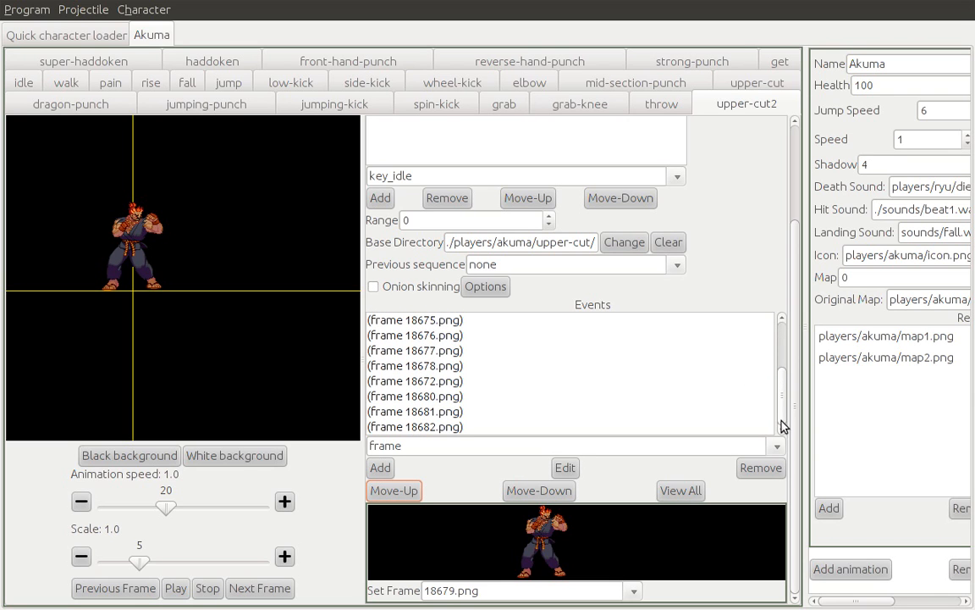
click(574, 382)
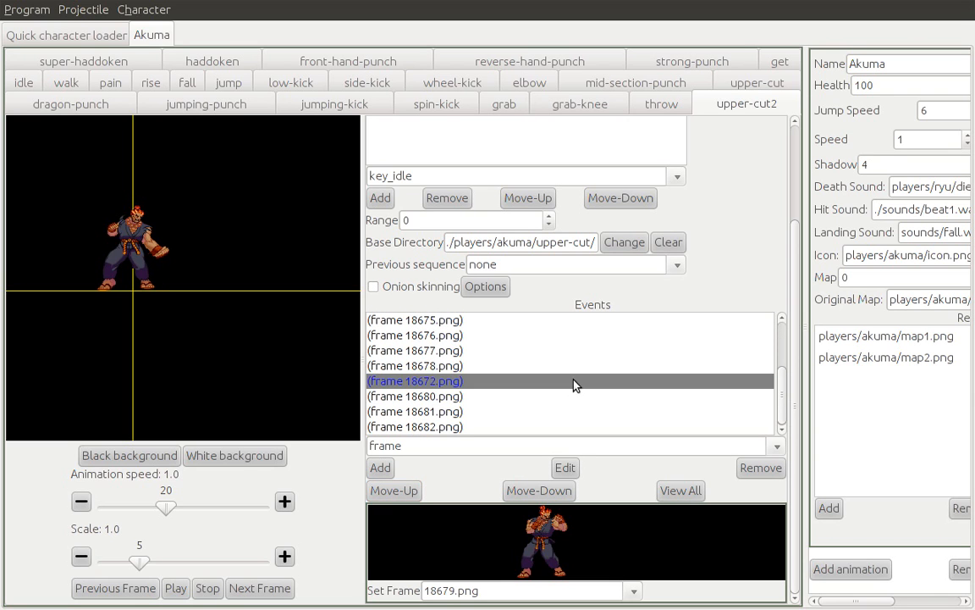
click(395, 493)
double_click(395, 493)
double_click(395, 493)
double_click(395, 493)
click(396, 493)
double_click(395, 493)
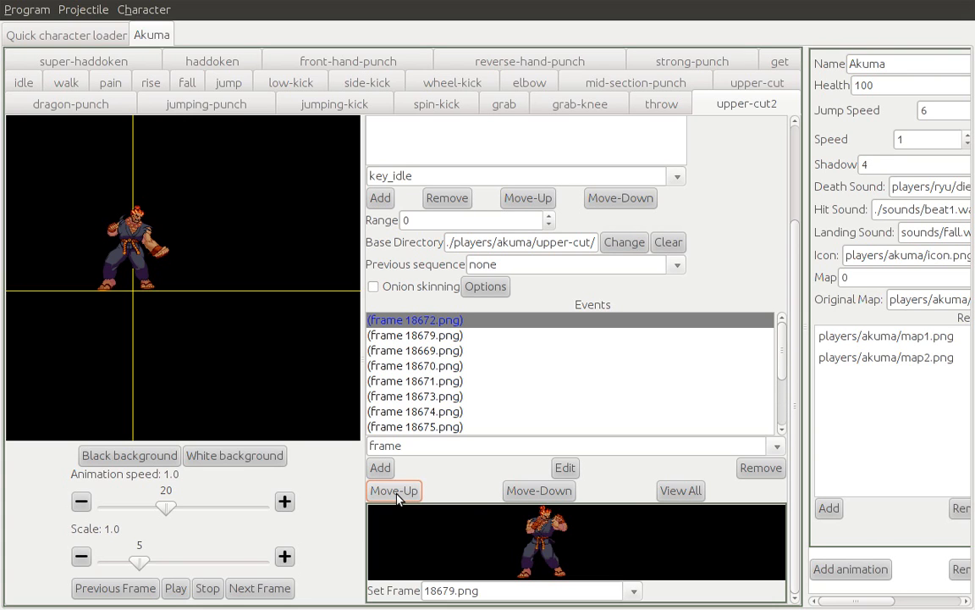
double_click(538, 491)
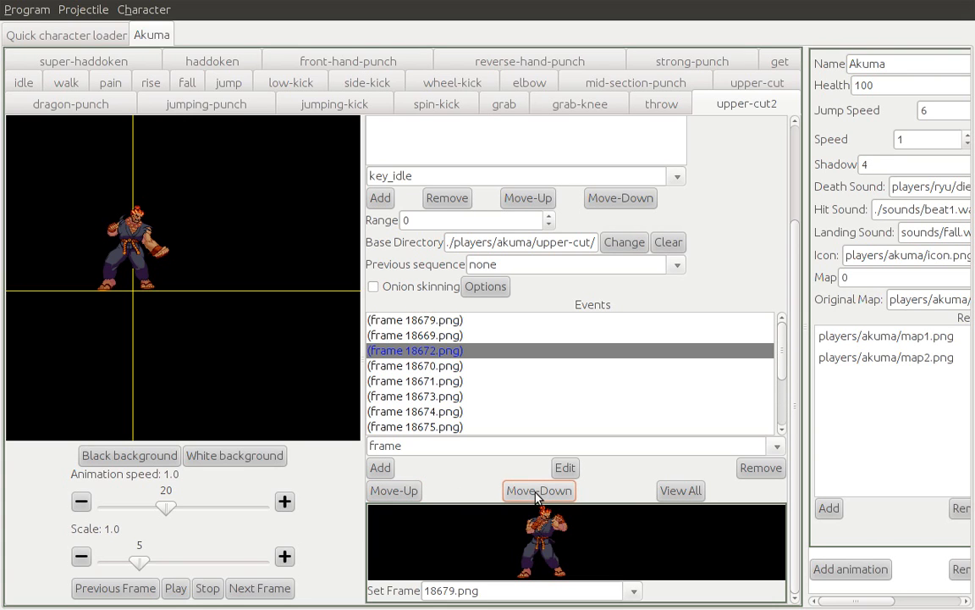
double_click(535, 491)
- Move the 18679.png frame event from the start of the list down into its sequential place and preview the animation
click(451, 321)
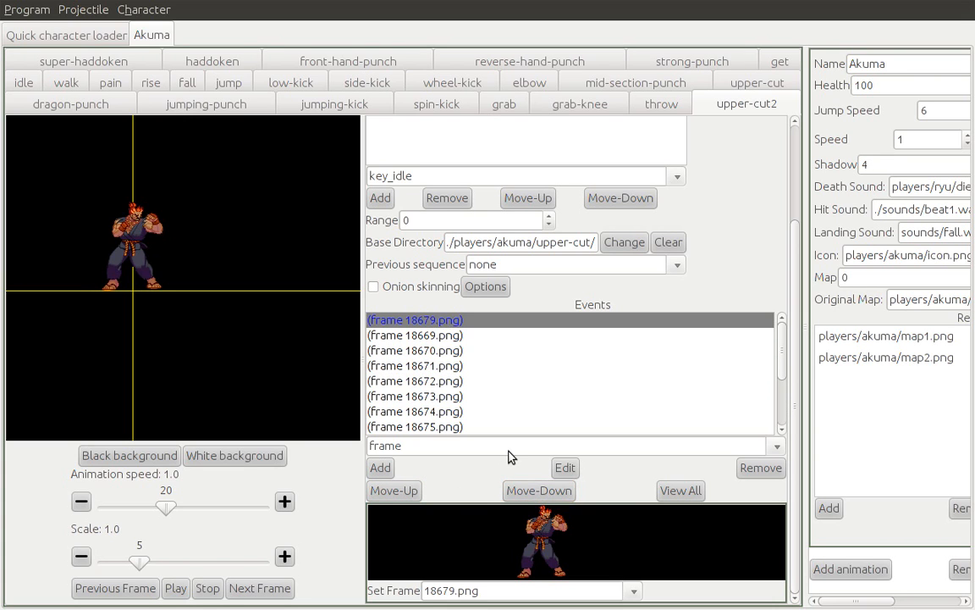
double_click(531, 490)
double_click(531, 490)
double_click(531, 490)
double_click(527, 491)
click(526, 491)
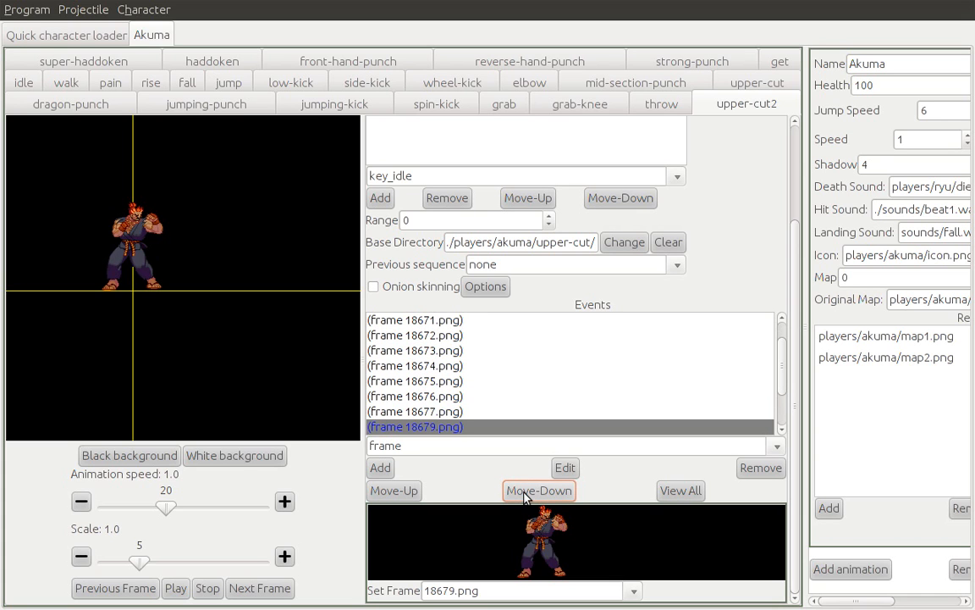
click(525, 497)
drag(777, 370, 773, 349)
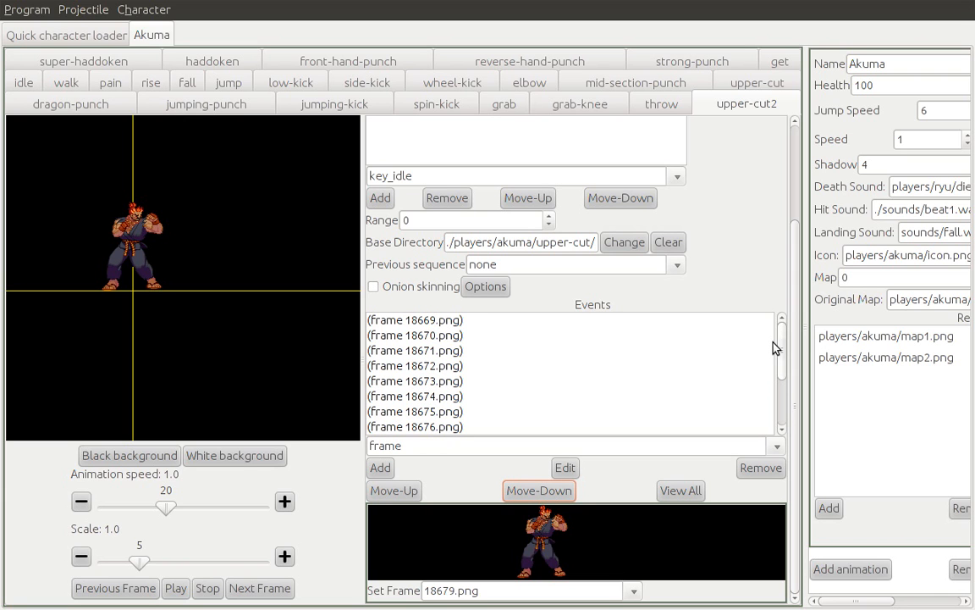
click(176, 589)
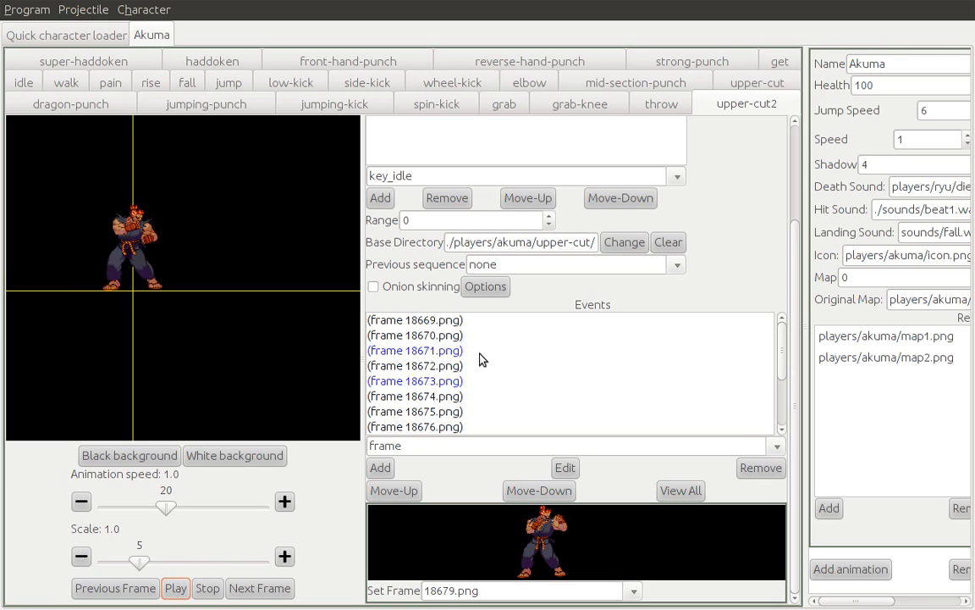
click(206, 590)
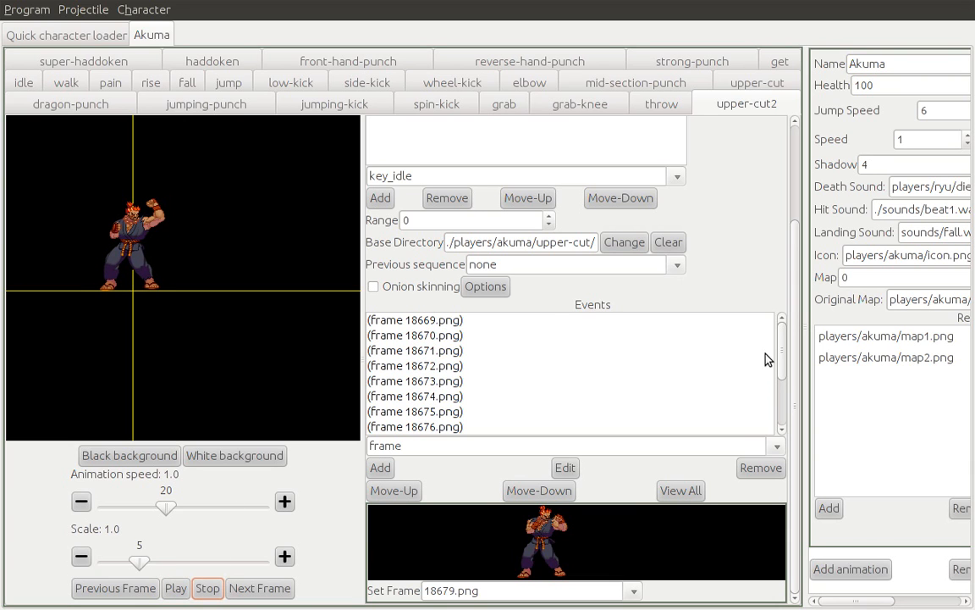
- Add a delay event, move it to the very start ahead of frame 18669.png, and set its delay to 6
click(469, 328)
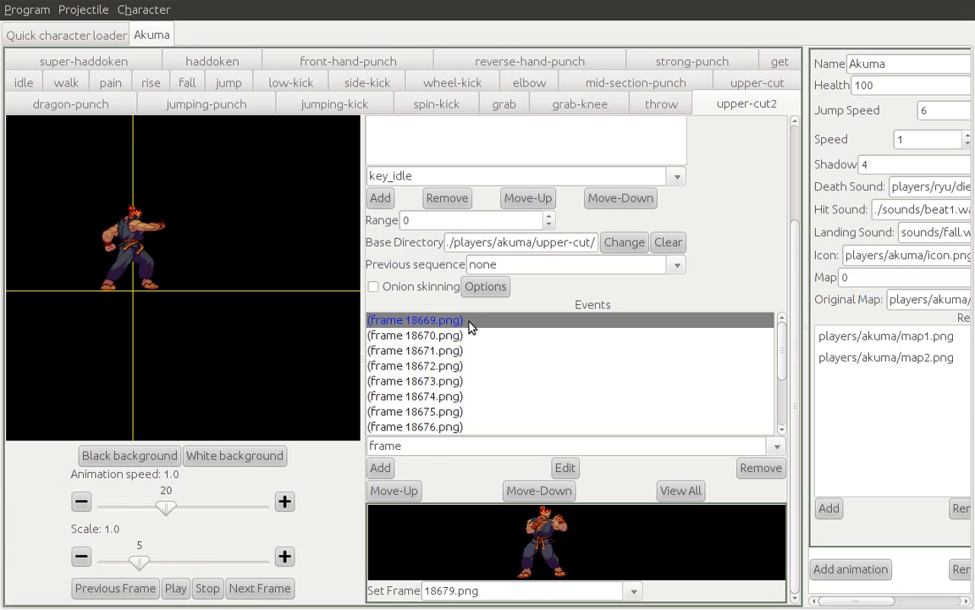
click(427, 450)
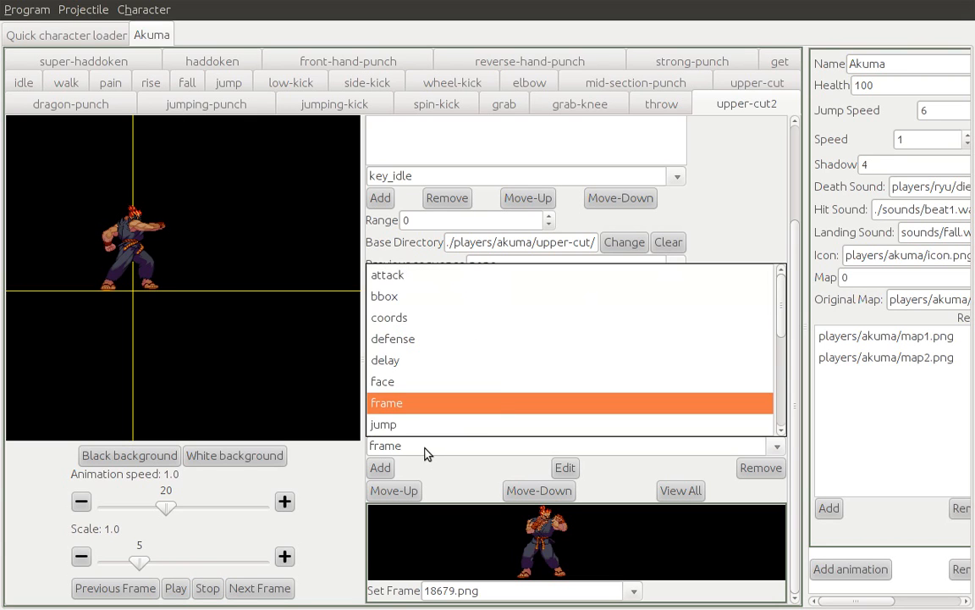
click(495, 362)
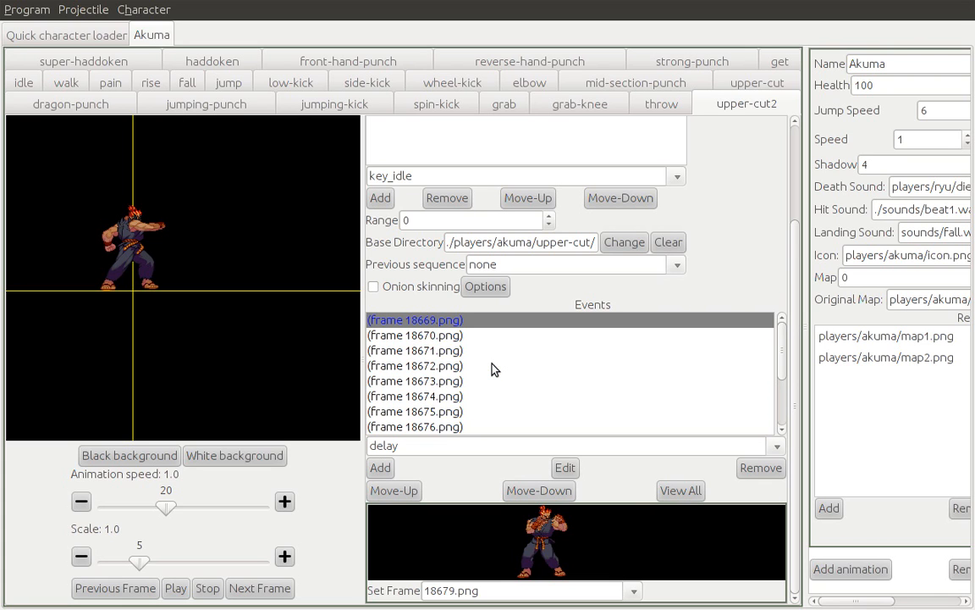
click(380, 467)
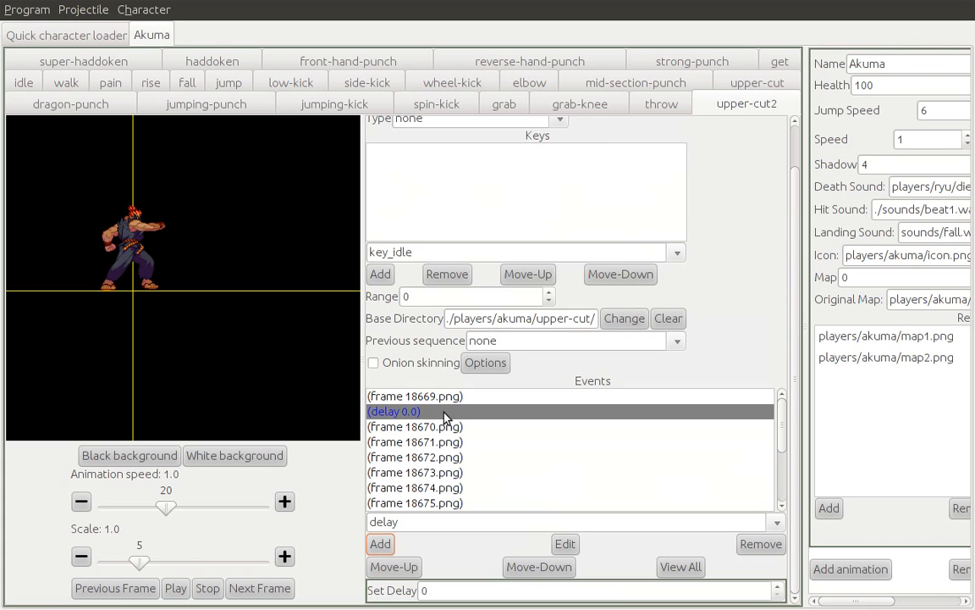
click(416, 567)
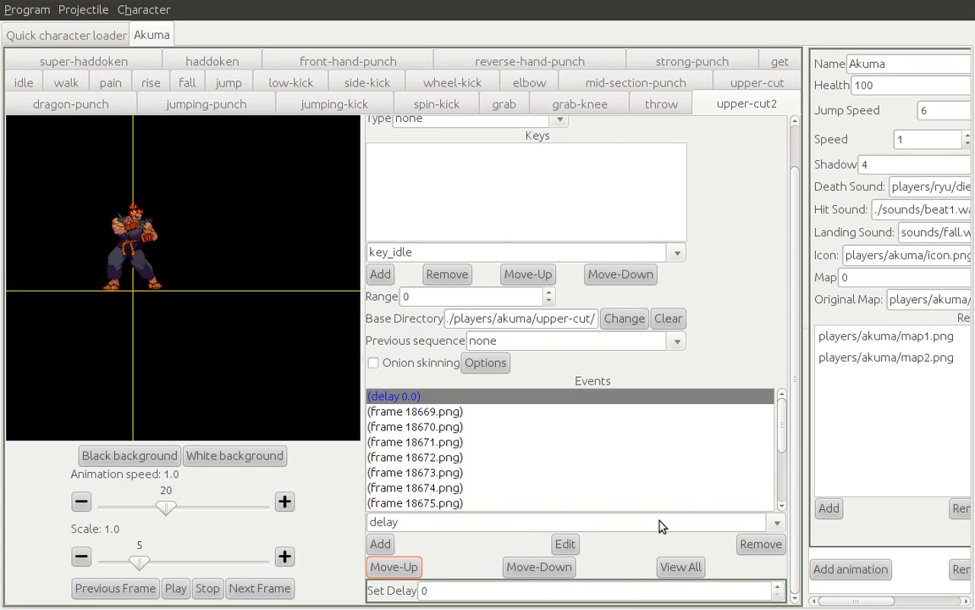
click(777, 587)
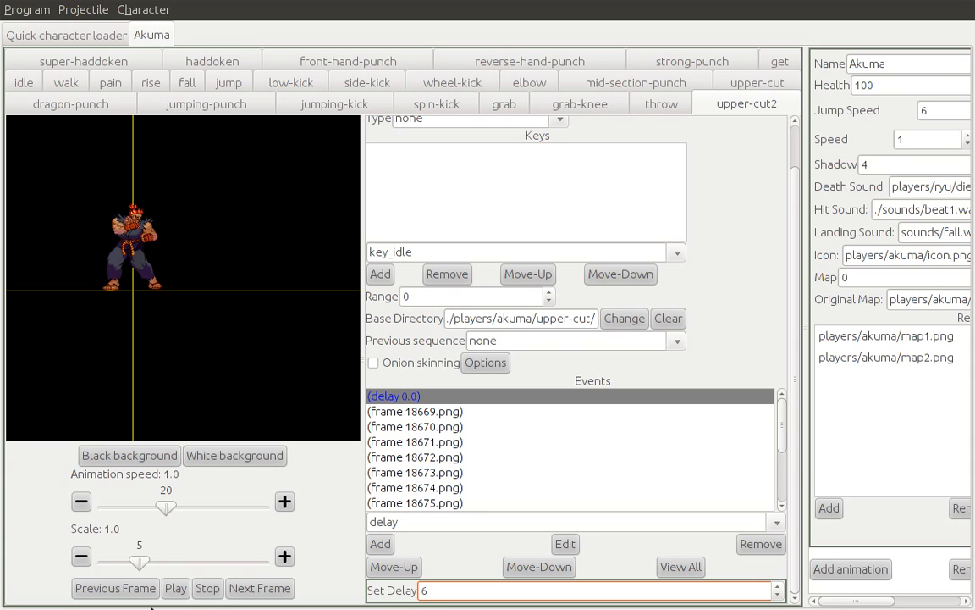
- Play the animation to check its timing and reduce the starting delay event to 3
click(176, 587)
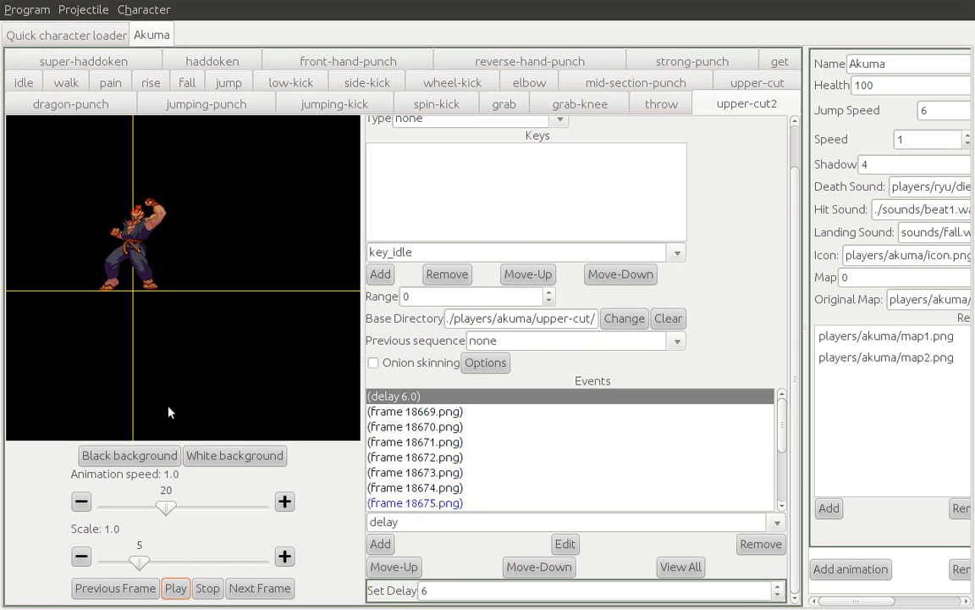
click(152, 369)
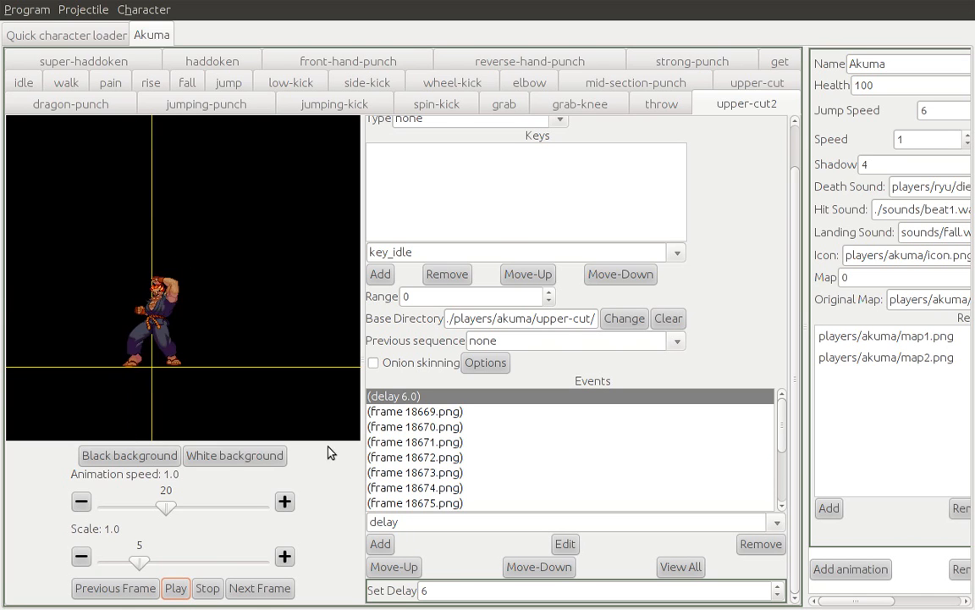
click(779, 596)
click(779, 596)
click(779, 596)
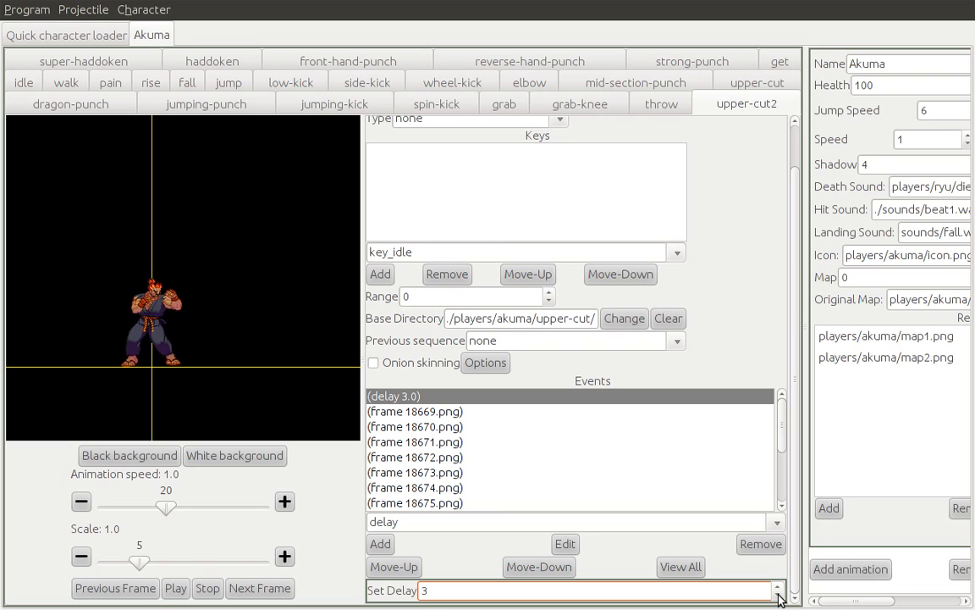
- Enlarge the character preview to scale 2.8, reposition the figure within view, and stop the playback
click(165, 562)
drag(166, 565, 207, 563)
drag(179, 374, 150, 404)
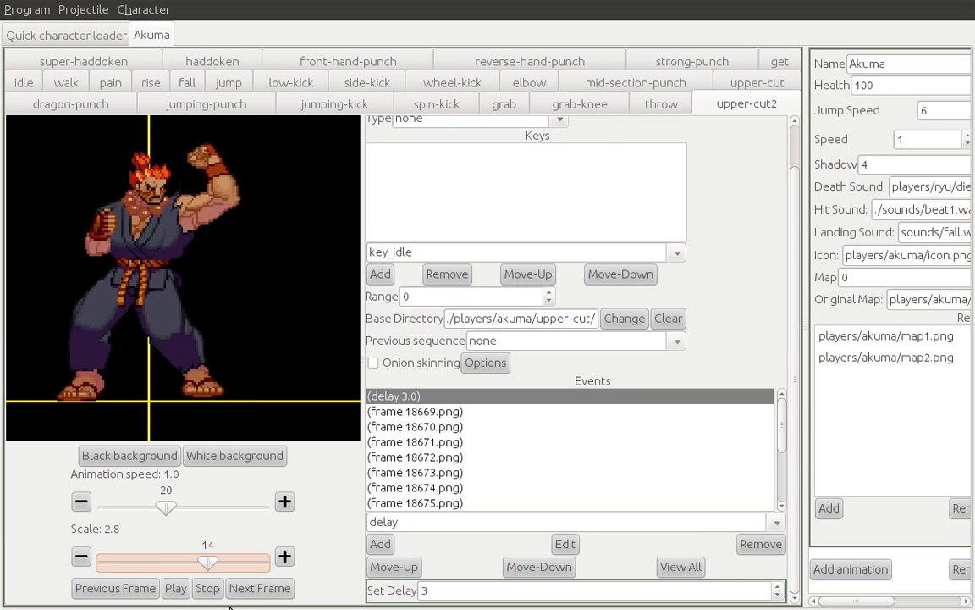
click(208, 587)
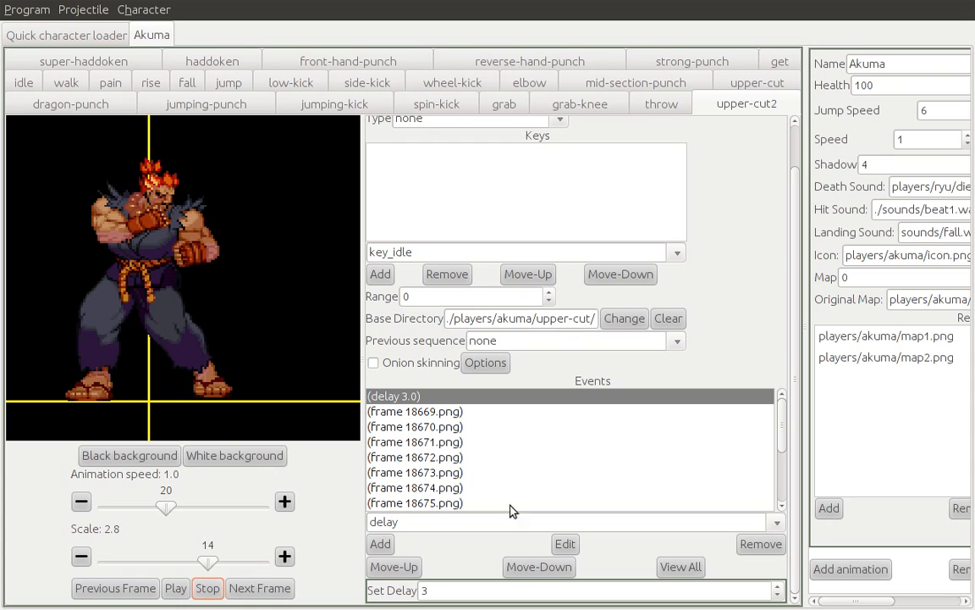
- Step back and forth through frames 18669.png to 18671.png to compare how the character's position lines up
click(386, 412)
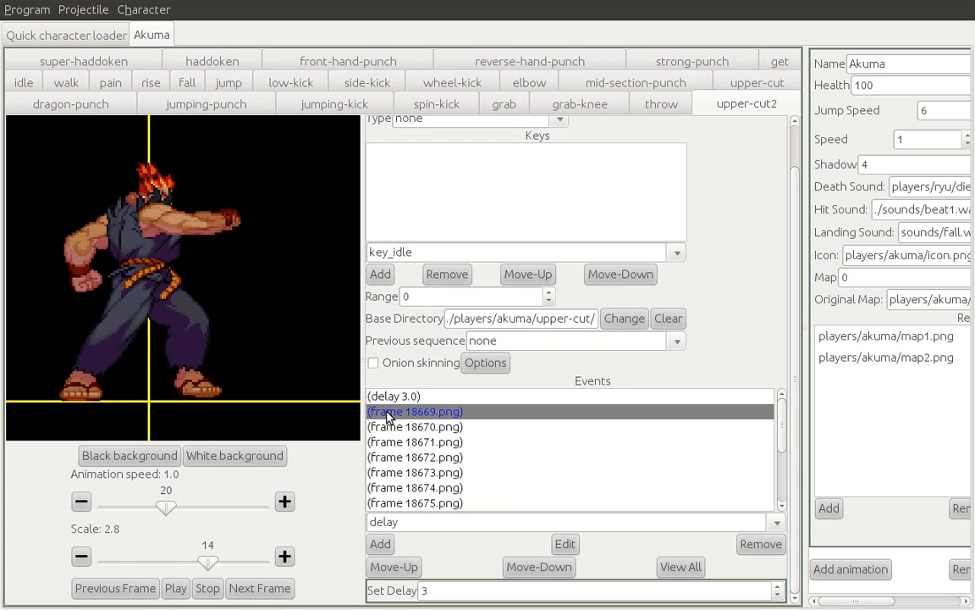
click(256, 588)
click(132, 589)
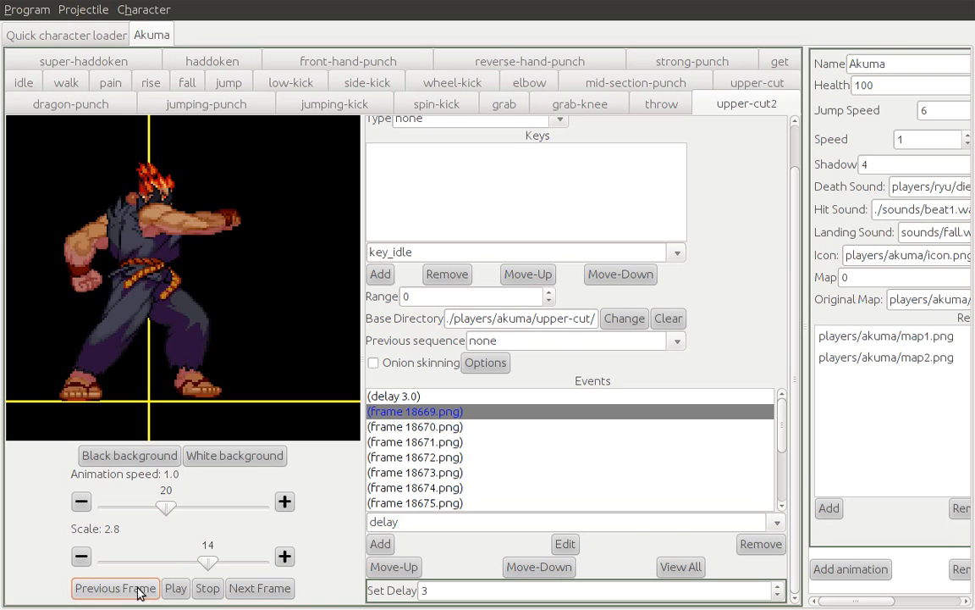
click(261, 590)
click(261, 590)
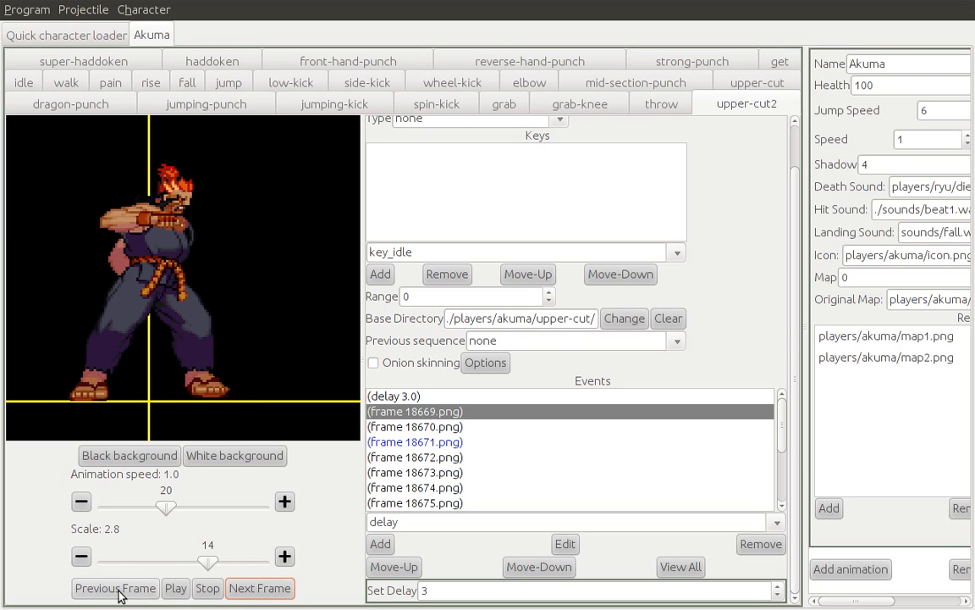
click(121, 595)
click(246, 590)
click(99, 590)
click(248, 591)
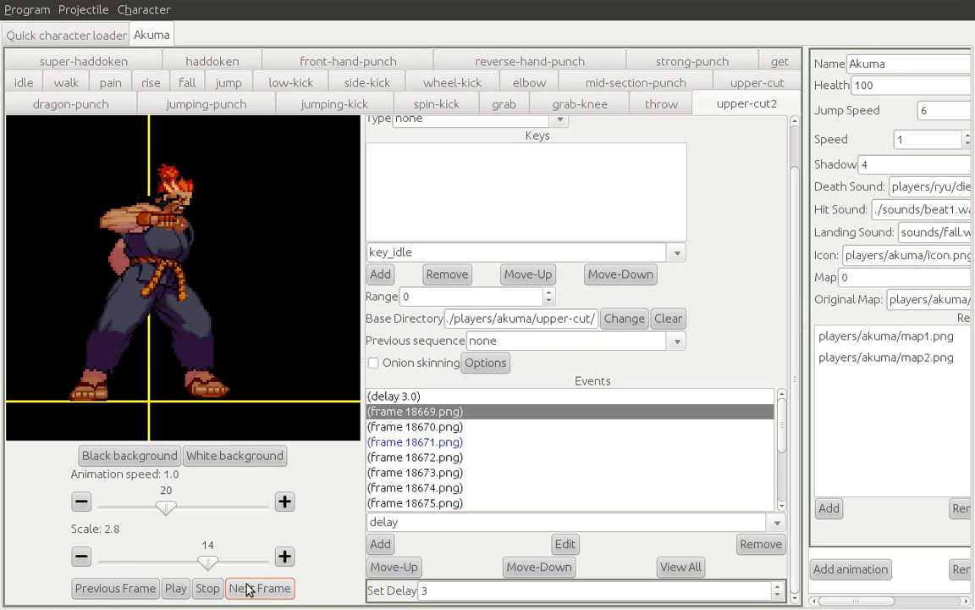
- Add an offset event right after the 18670.png frame event
click(446, 426)
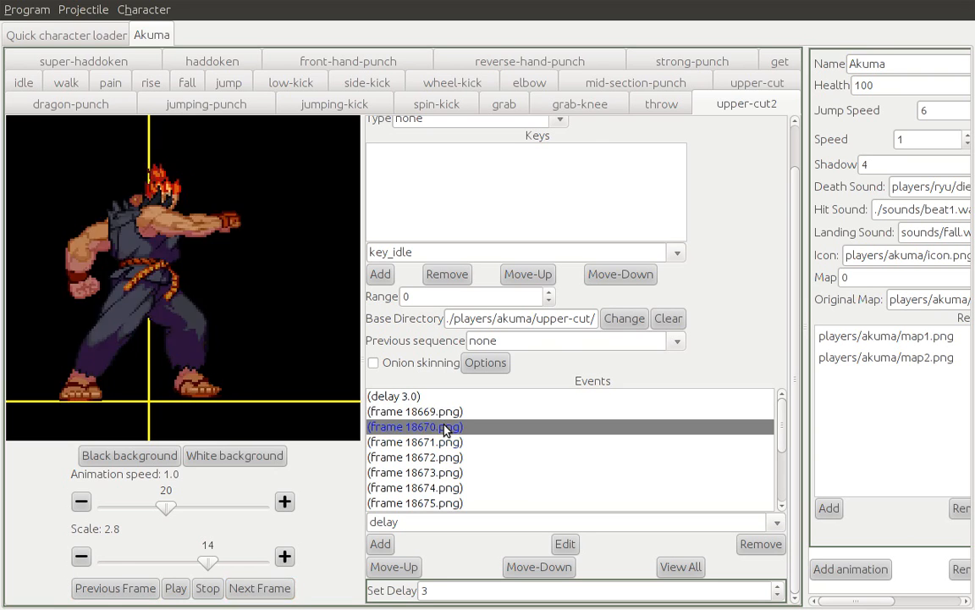
click(427, 521)
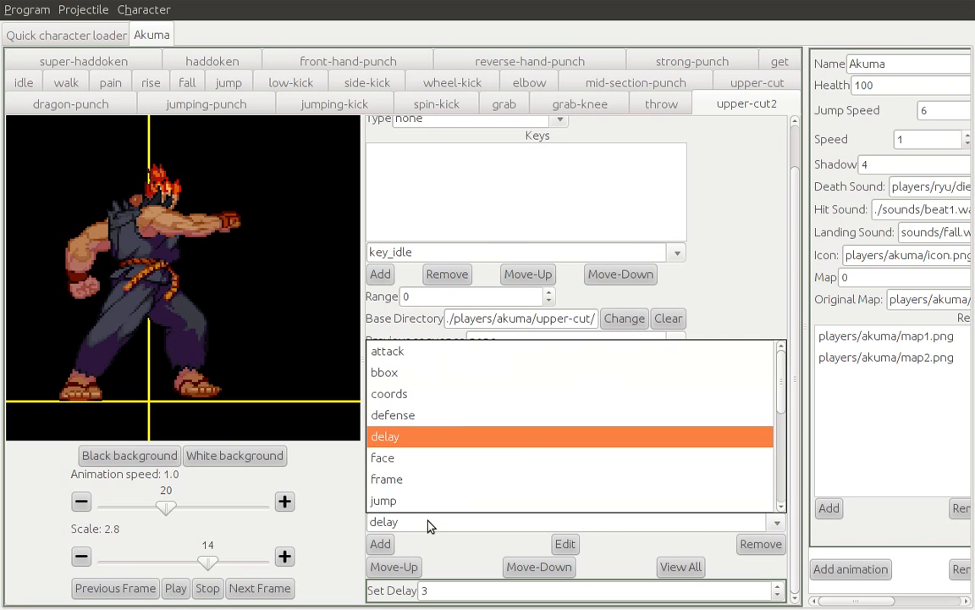
drag(779, 398, 783, 461)
click(658, 430)
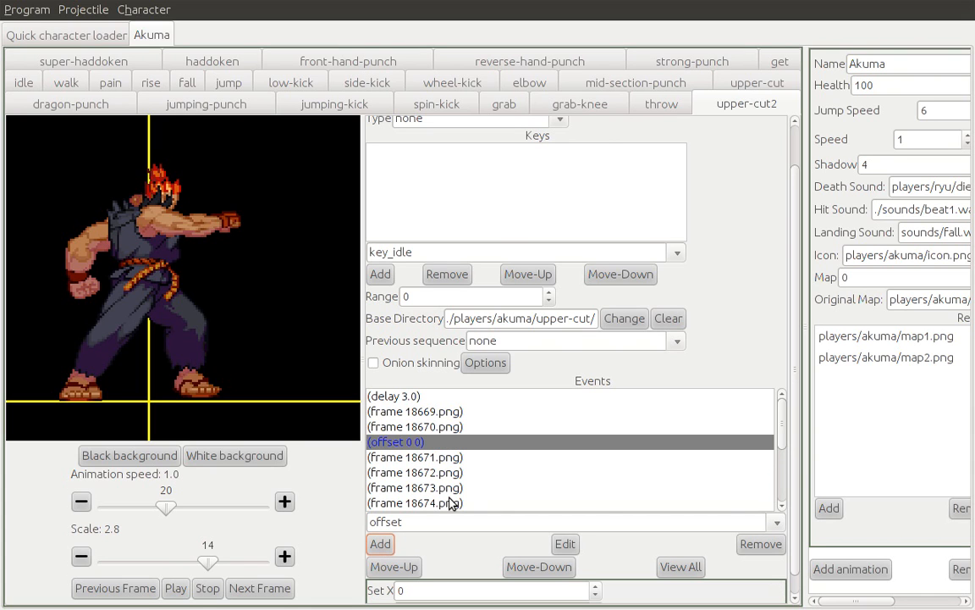
- Compare frames 18670.png and 18671.png, and set the new offset event's X value to -3
click(136, 587)
click(261, 588)
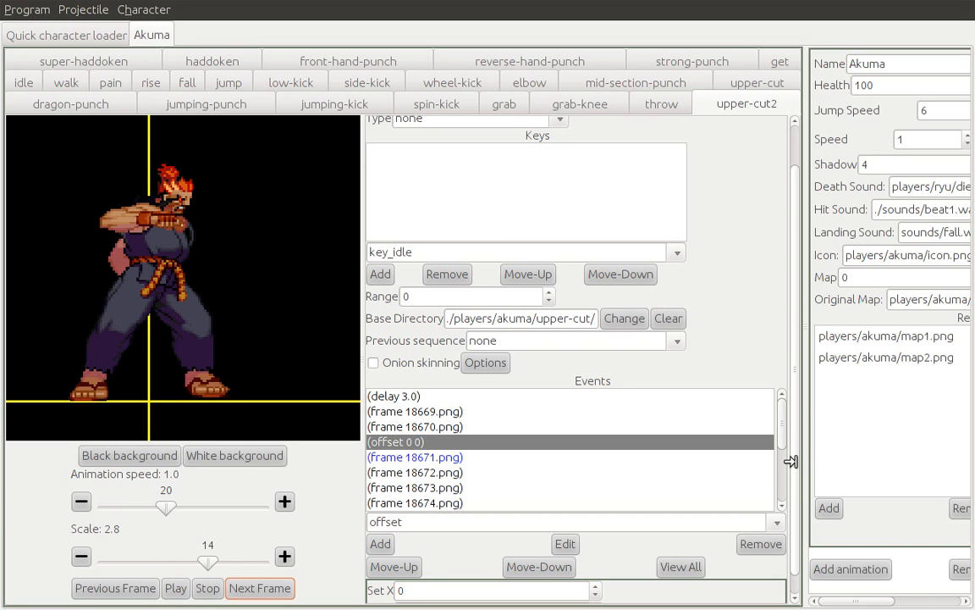
scroll(702, 551, down, 1)
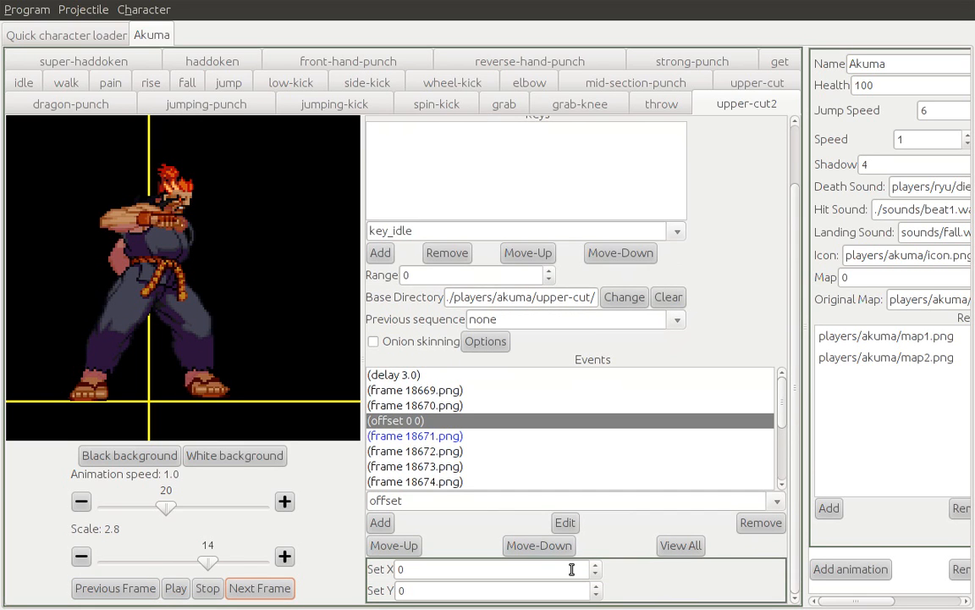
click(92, 588)
click(252, 587)
click(596, 573)
click(595, 573)
click(596, 573)
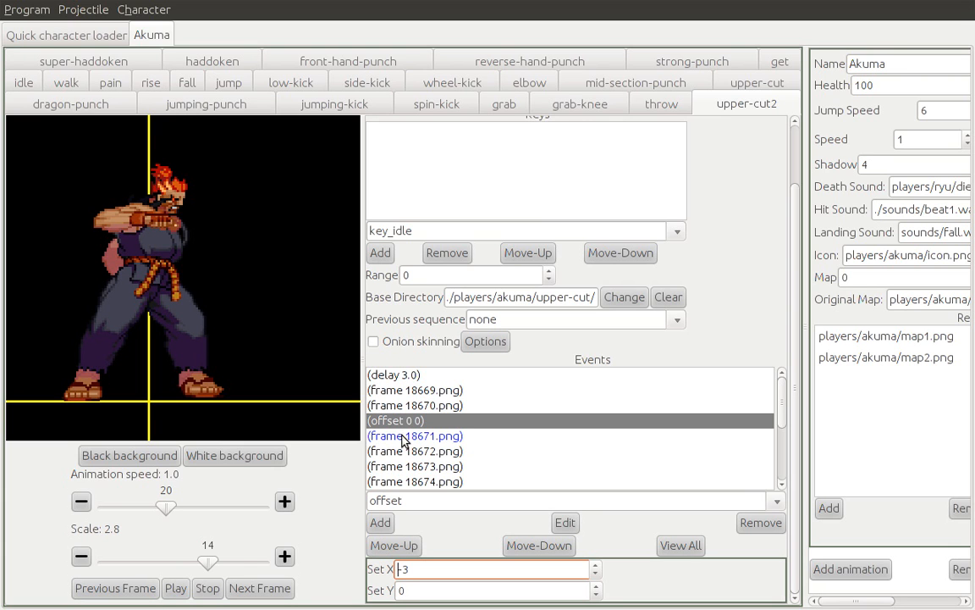
- Recheck the alignment of frames 18670.png and 18671.png and adjust the offset's X value to -4
click(136, 588)
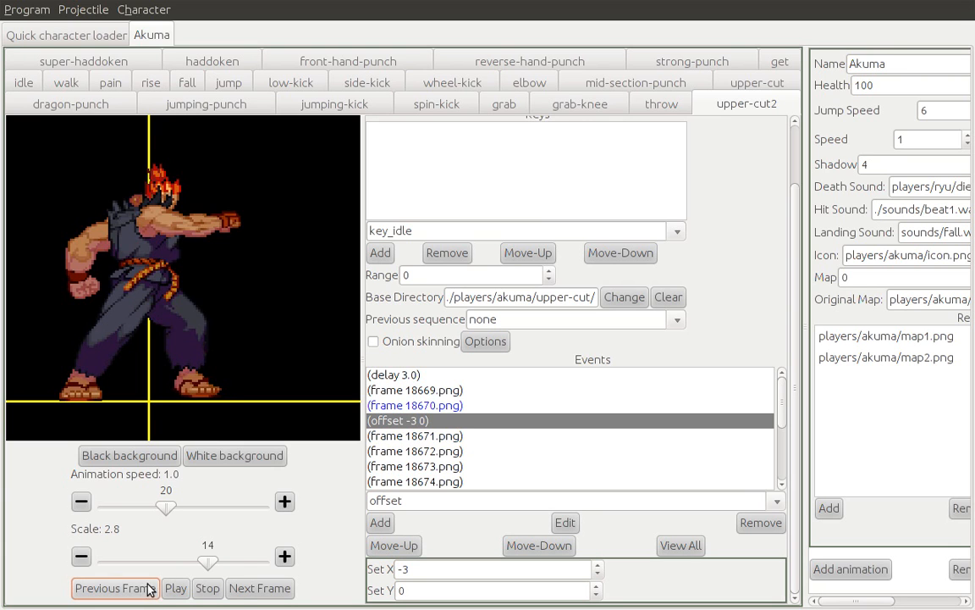
click(243, 592)
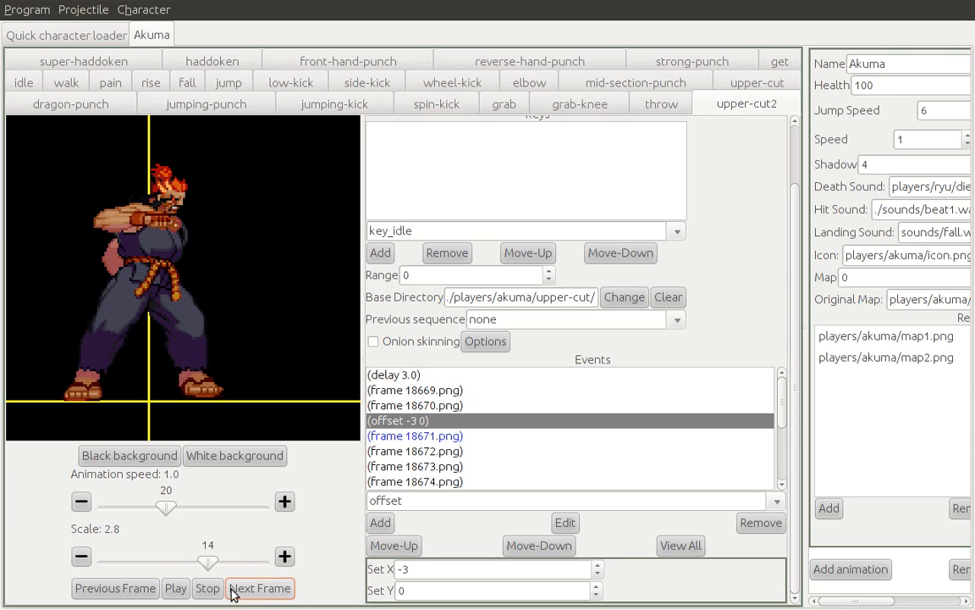
click(146, 591)
click(239, 591)
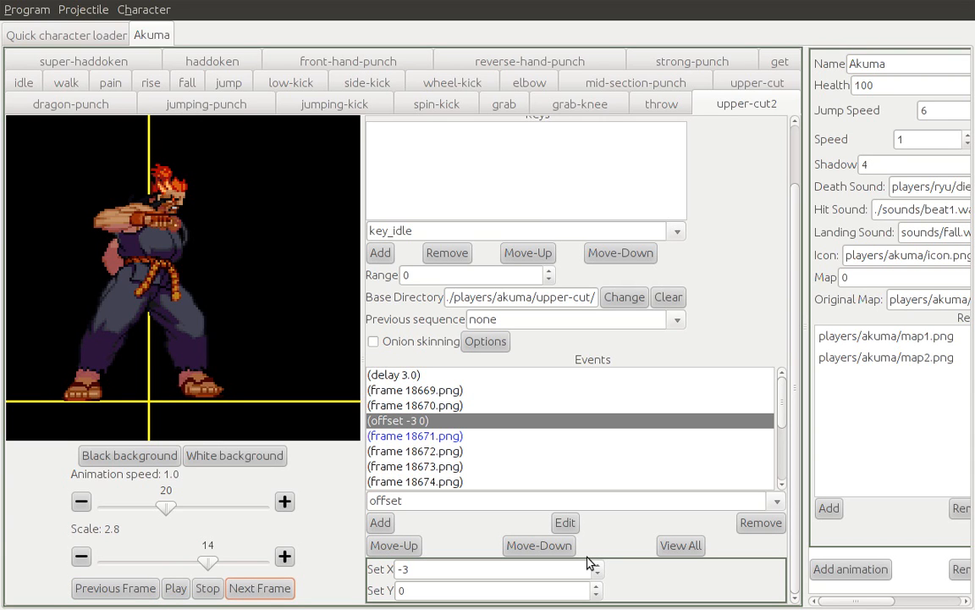
click(597, 575)
- Step between frames 18670.png and 18671.png and on to 18672.png to examine the character's alignment
click(84, 591)
click(279, 589)
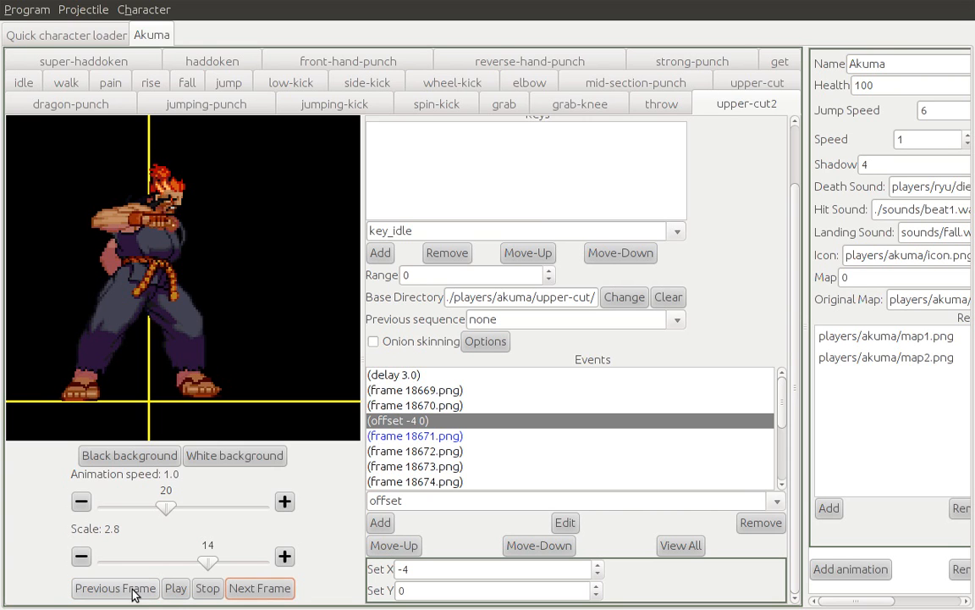
click(78, 588)
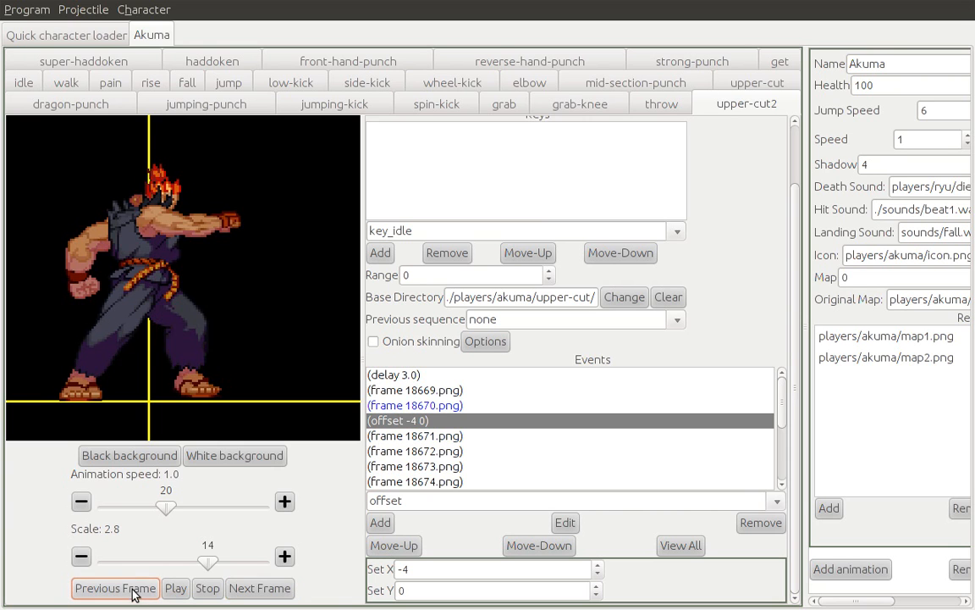
click(244, 590)
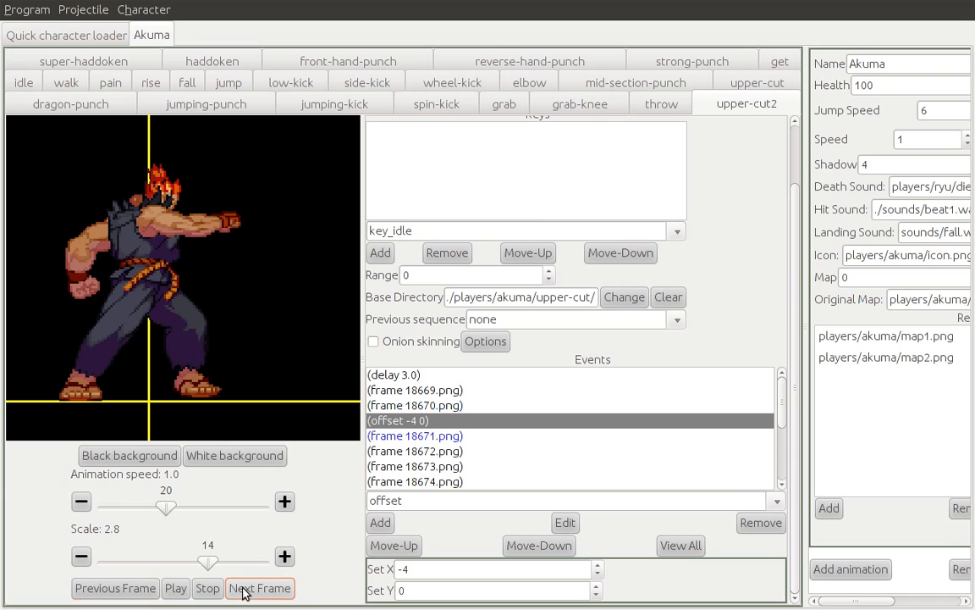
click(138, 590)
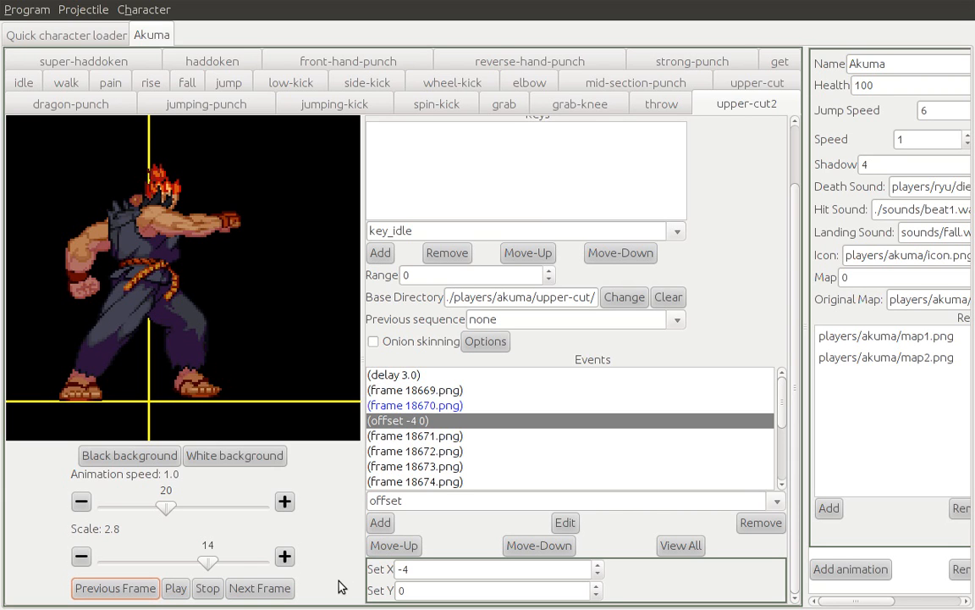
click(276, 589)
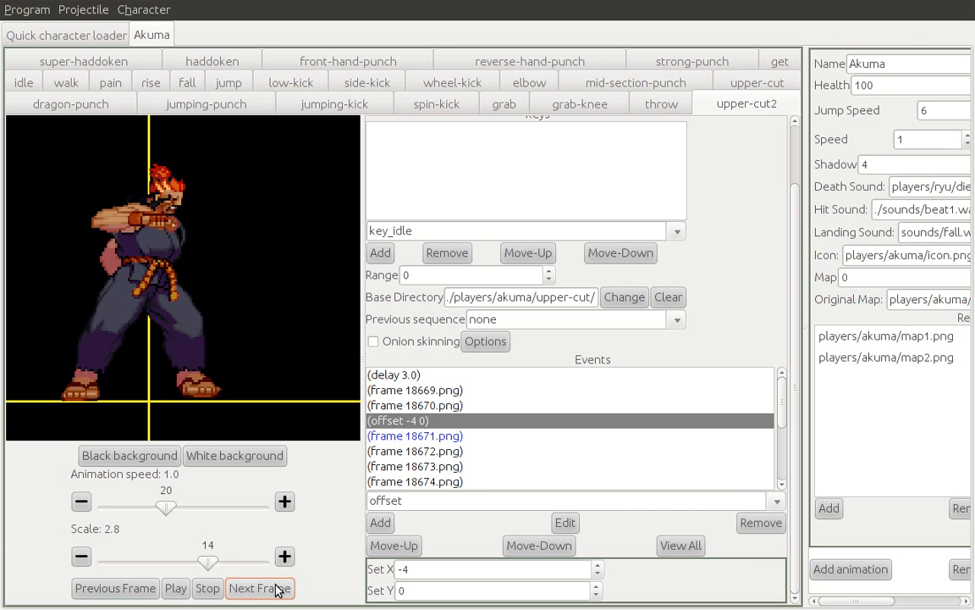
click(271, 590)
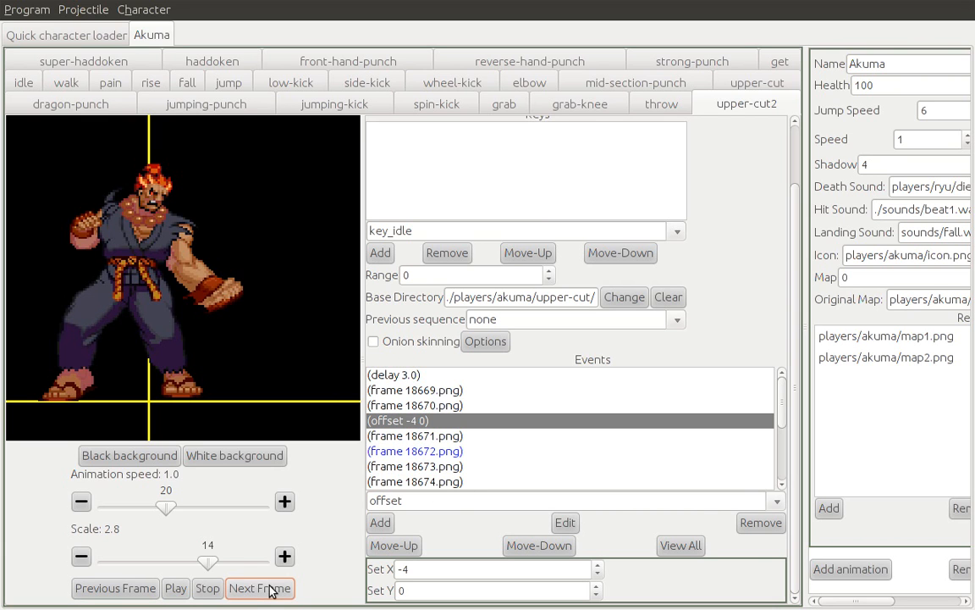
- Add an offset event right after the 18671.png frame event and compare frames 18671.png and 18672.png
click(451, 436)
click(380, 522)
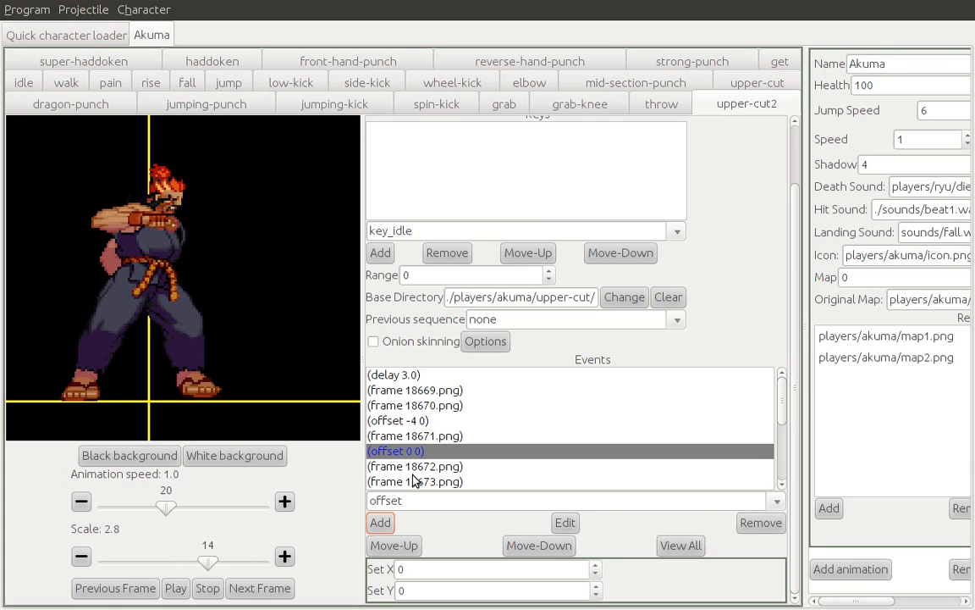
click(89, 587)
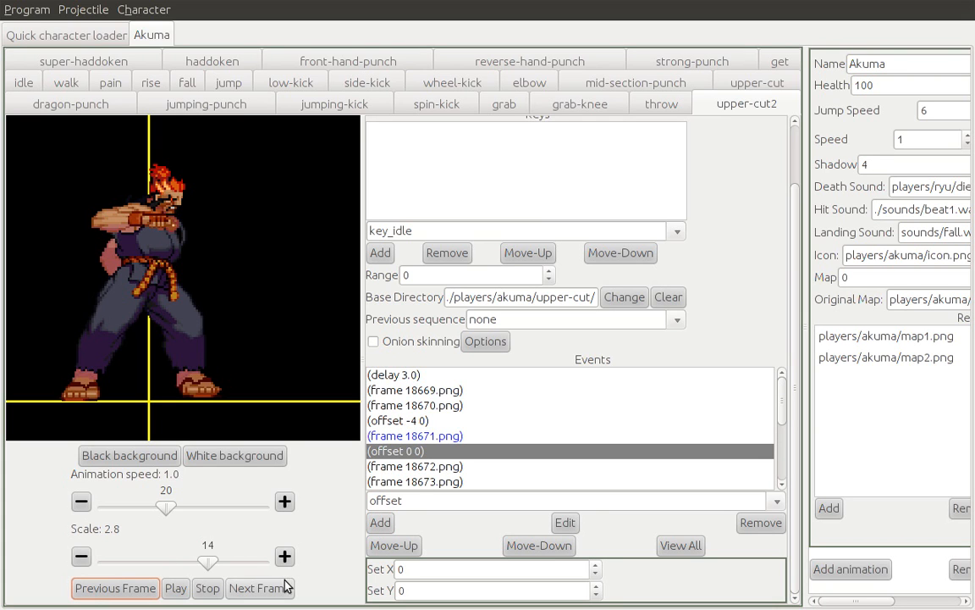
click(272, 590)
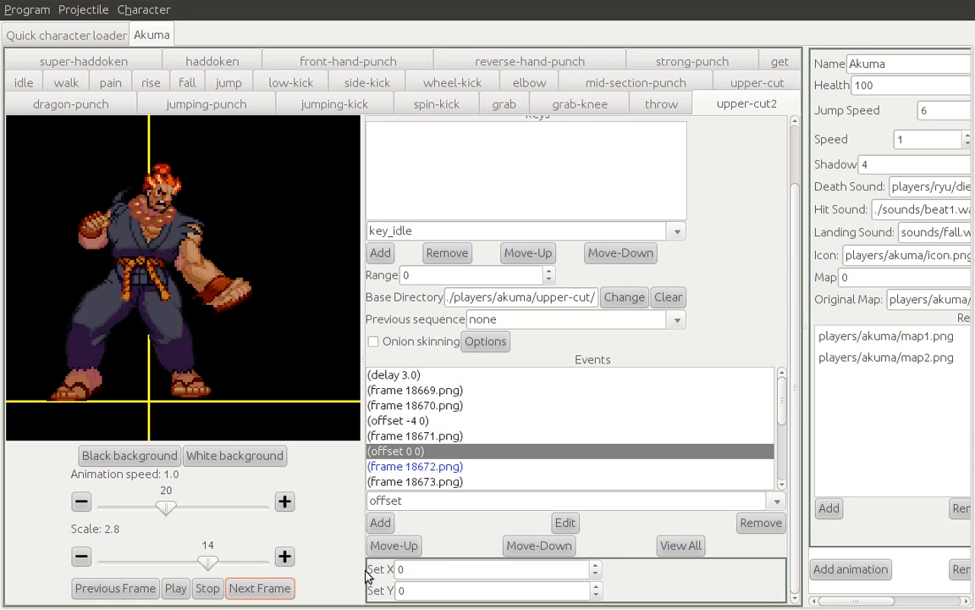
- Set the new offset's X value to 3 and check the alignment across frames 18671.png, 18672.png and 18673.png
click(595, 565)
click(595, 564)
click(595, 564)
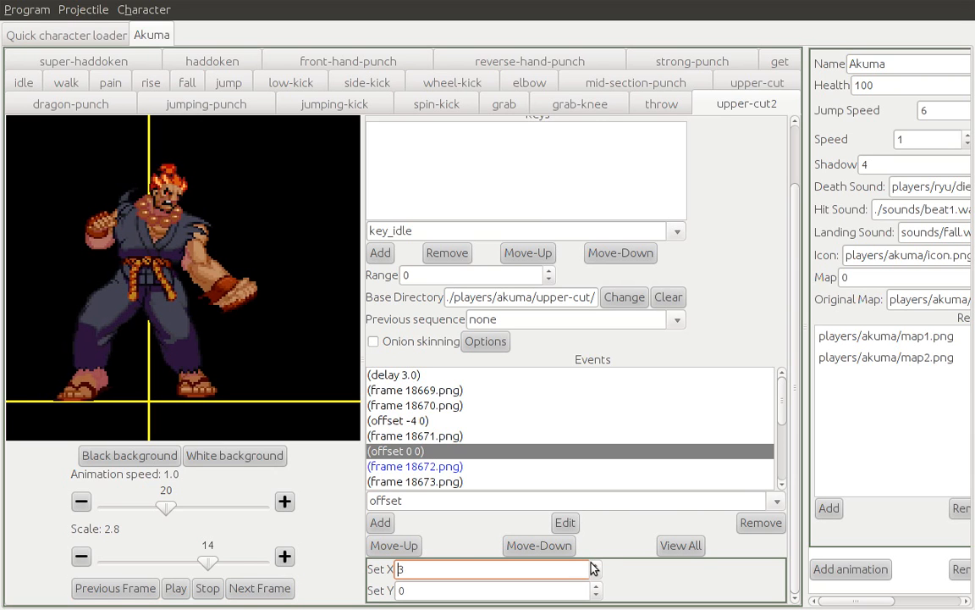
click(98, 587)
click(250, 592)
click(140, 590)
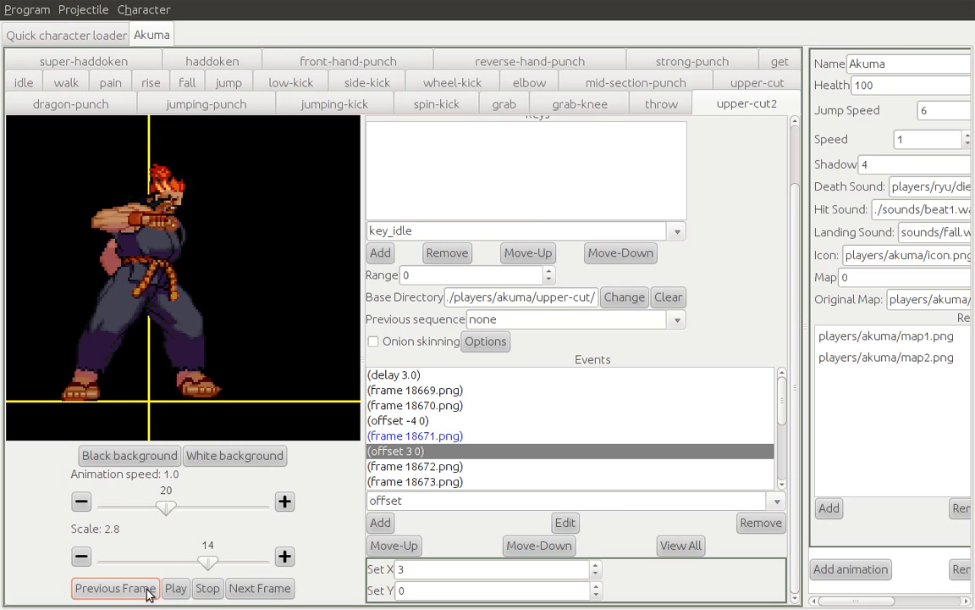
click(254, 590)
click(265, 592)
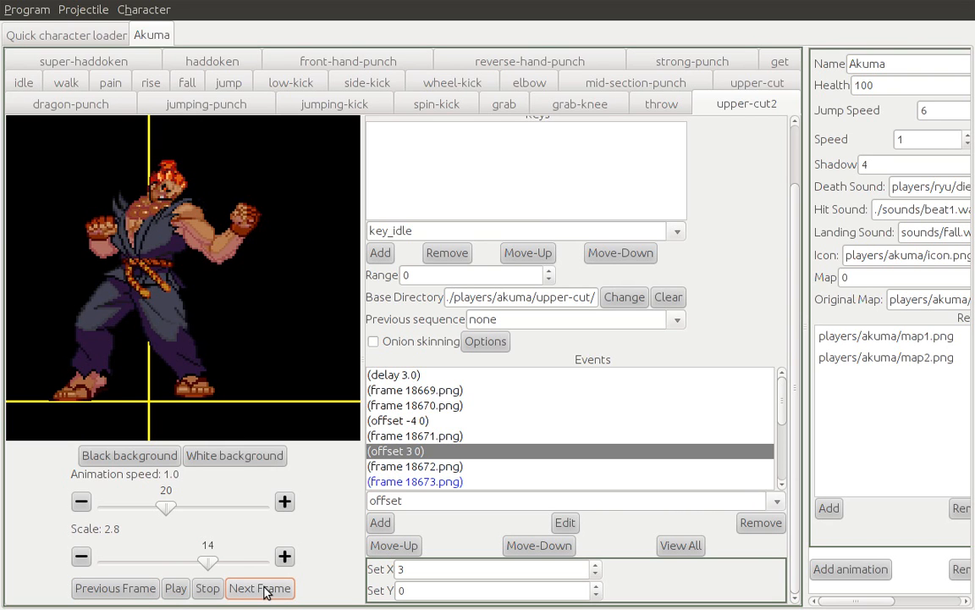
click(80, 588)
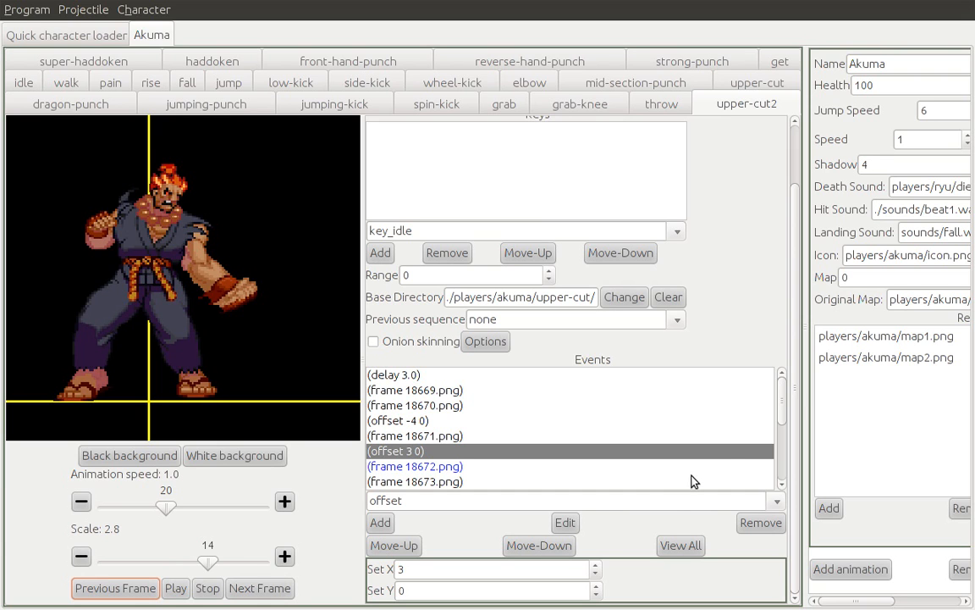
- Add an offset event right after the 18672.png frame event and compare frames 18672.png and 18673.png
scroll(784, 409, down, 3)
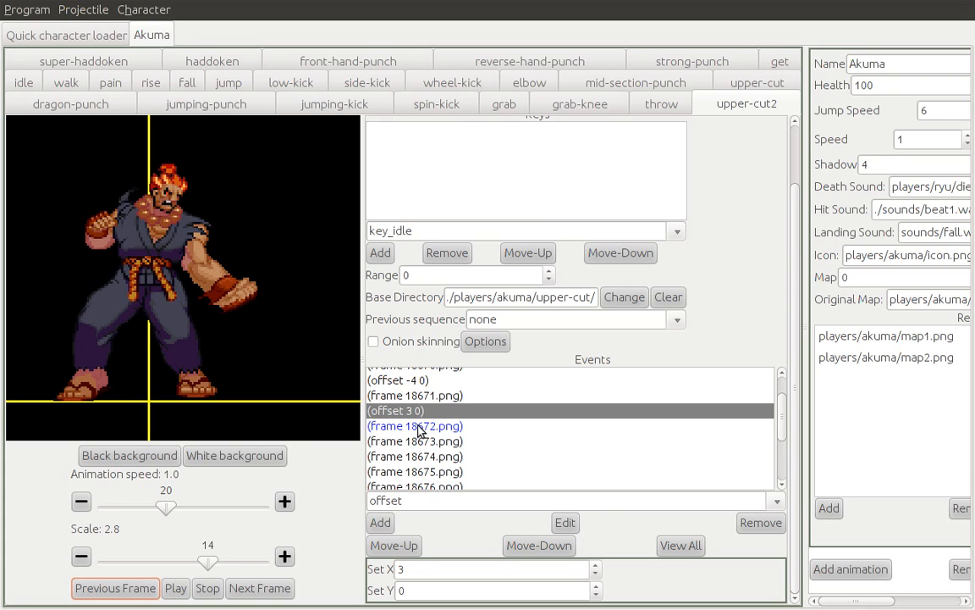
click(417, 427)
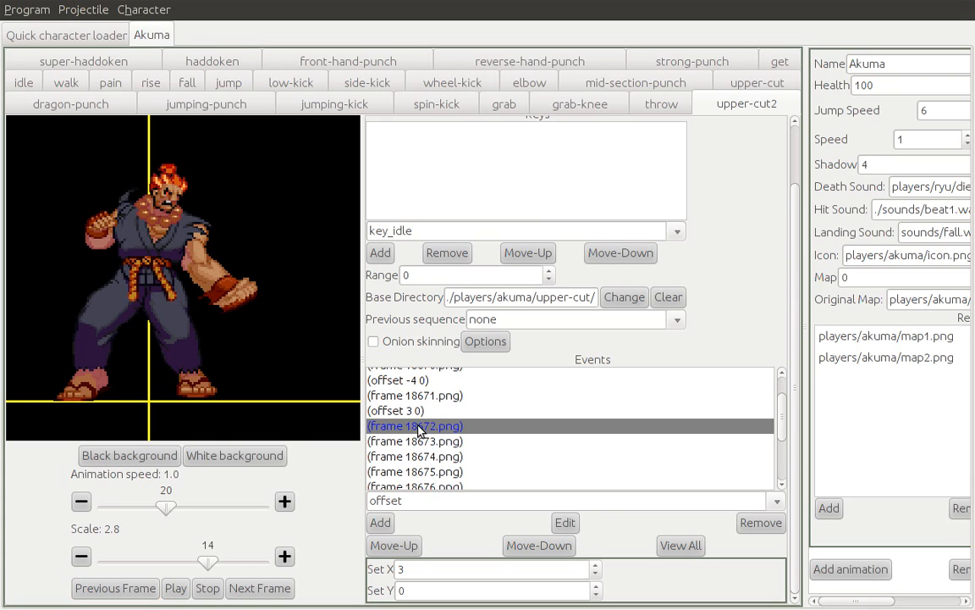
click(243, 591)
click(380, 523)
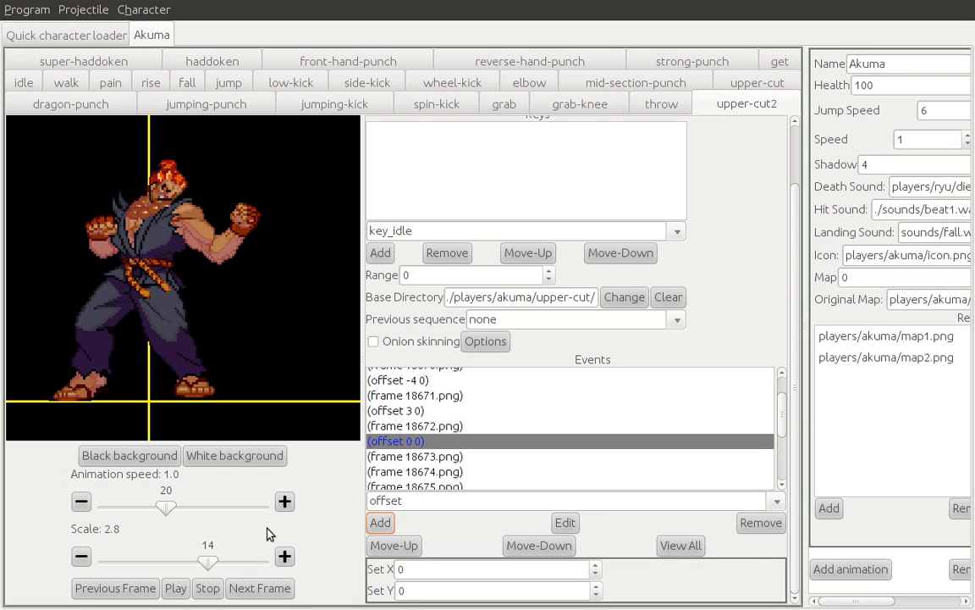
click(260, 587)
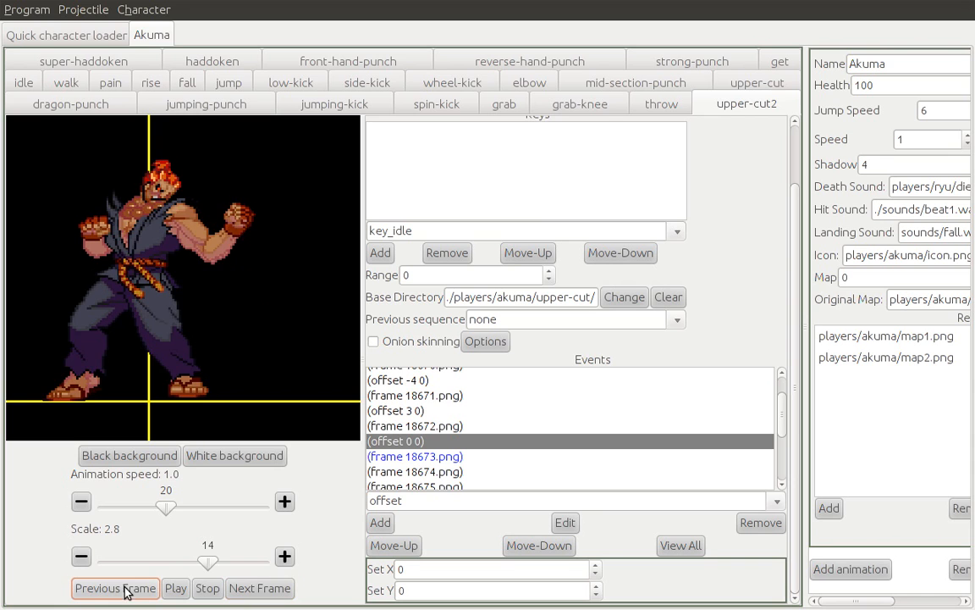
click(124, 589)
click(267, 589)
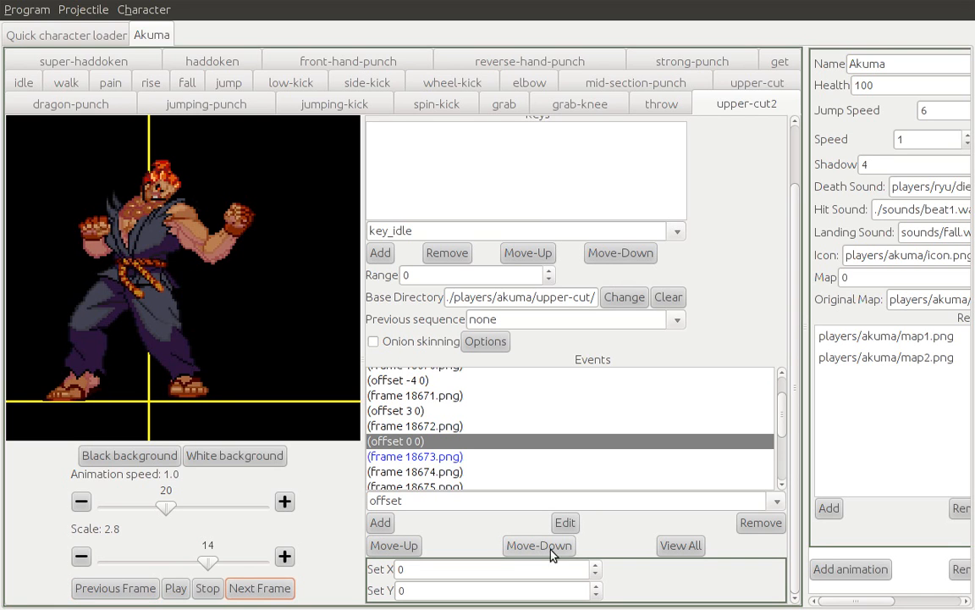
- Set the X value of the offset before frame 18673.png to 4 and check the alignment on through frame 18674.png
click(596, 565)
click(596, 566)
click(596, 565)
click(596, 566)
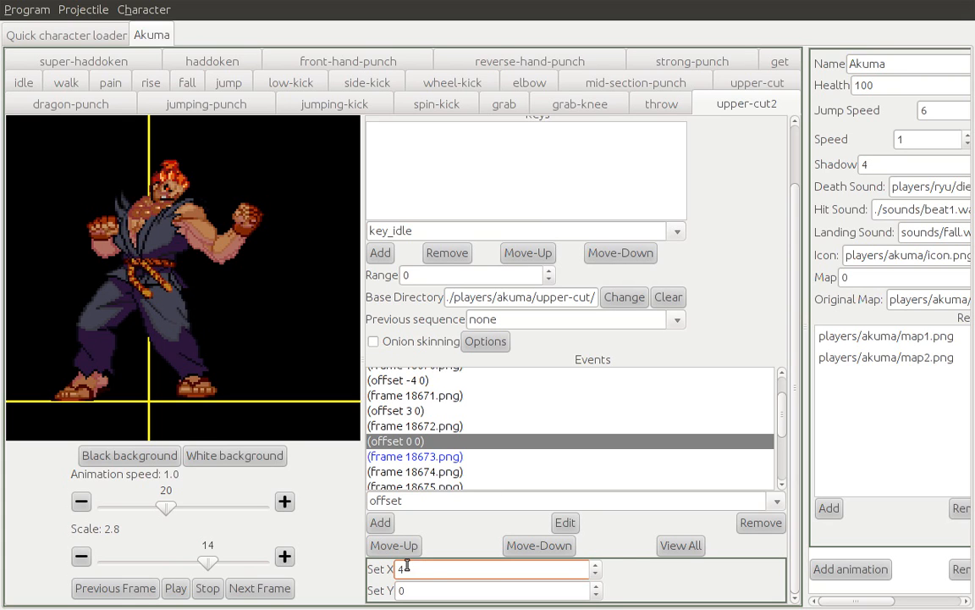
click(412, 441)
key(Up)
click(417, 444)
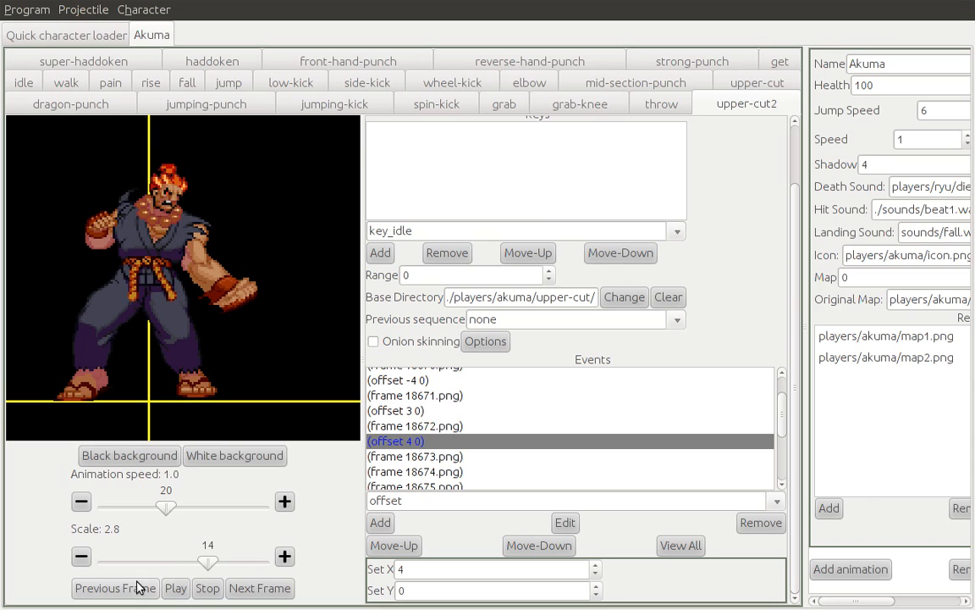
click(256, 589)
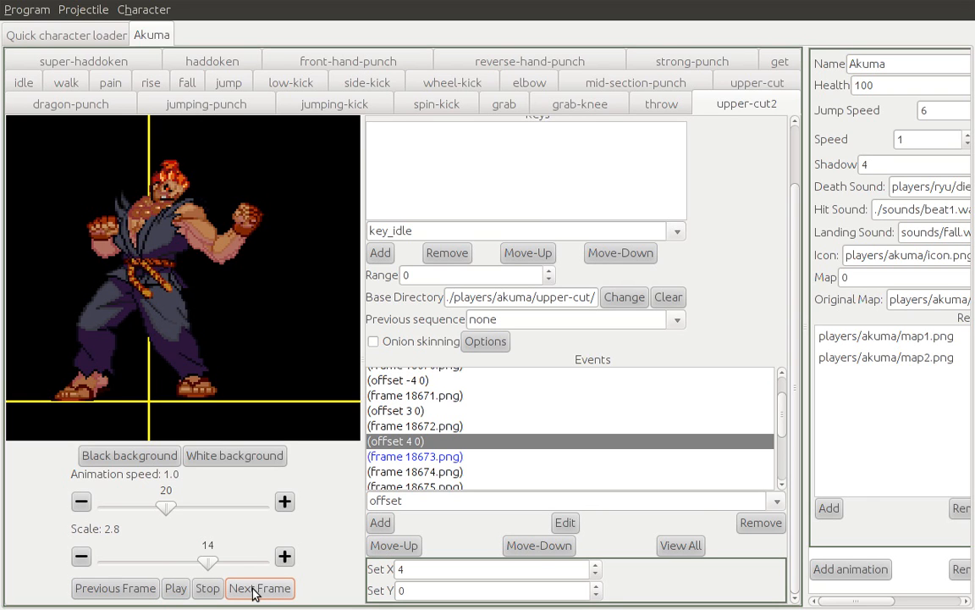
click(252, 590)
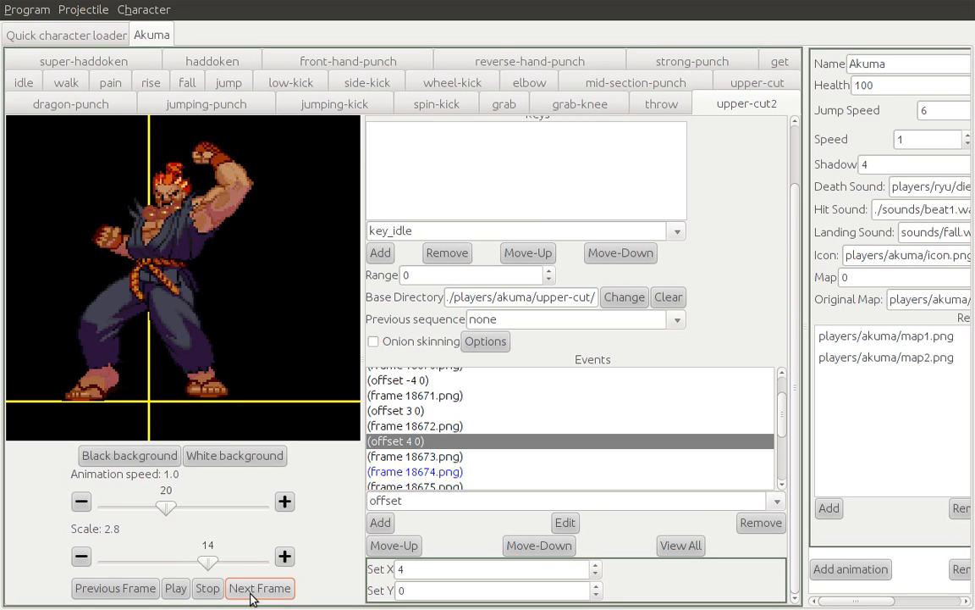
- Add an offset event right after the 18673.png frame event and compare frames 18673.png and 18674.png
click(394, 458)
click(380, 523)
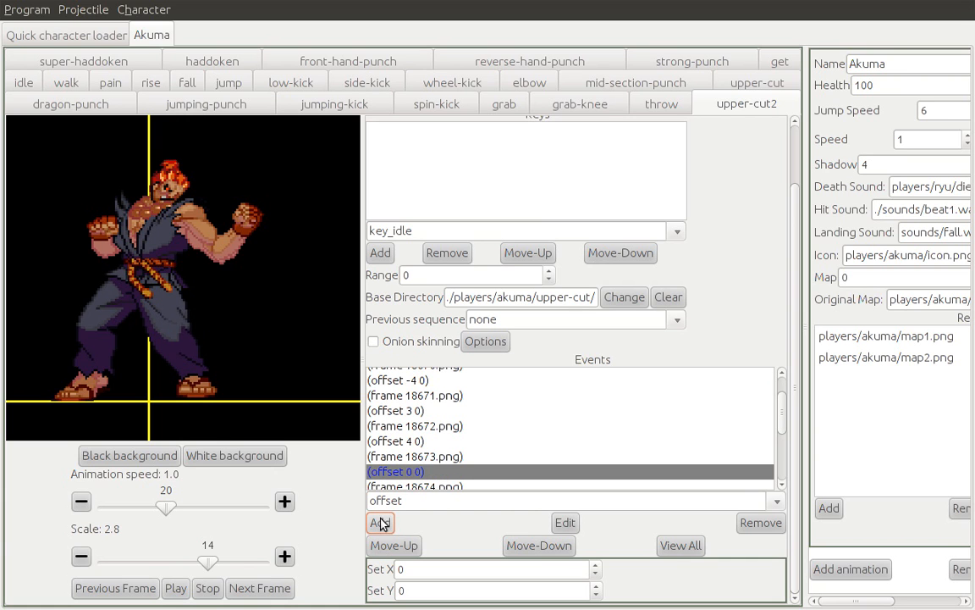
click(127, 591)
click(259, 592)
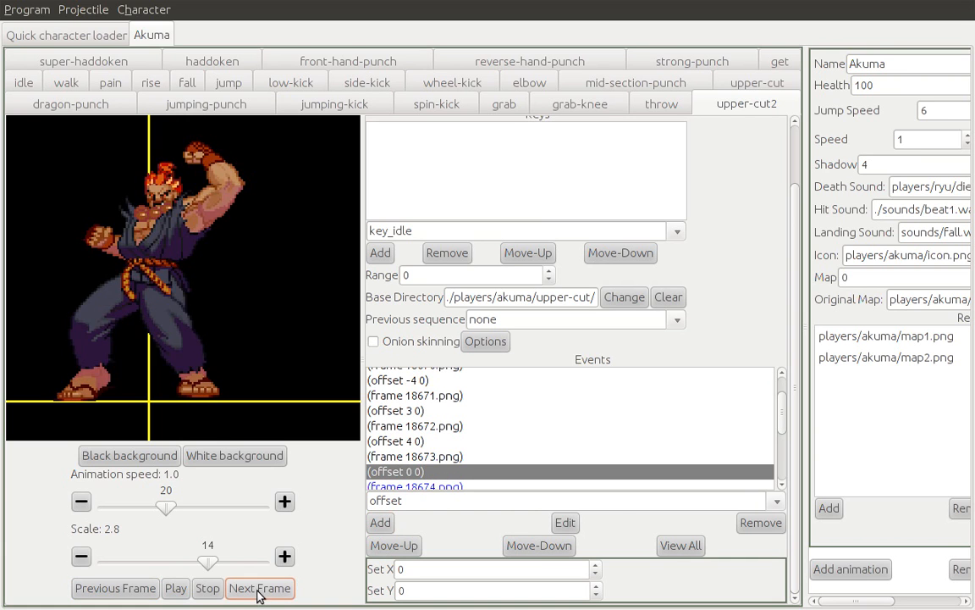
click(132, 589)
click(251, 592)
- Examine how the offset events around frames 18671.png, 18672.png and 18673.png shift the character
click(409, 415)
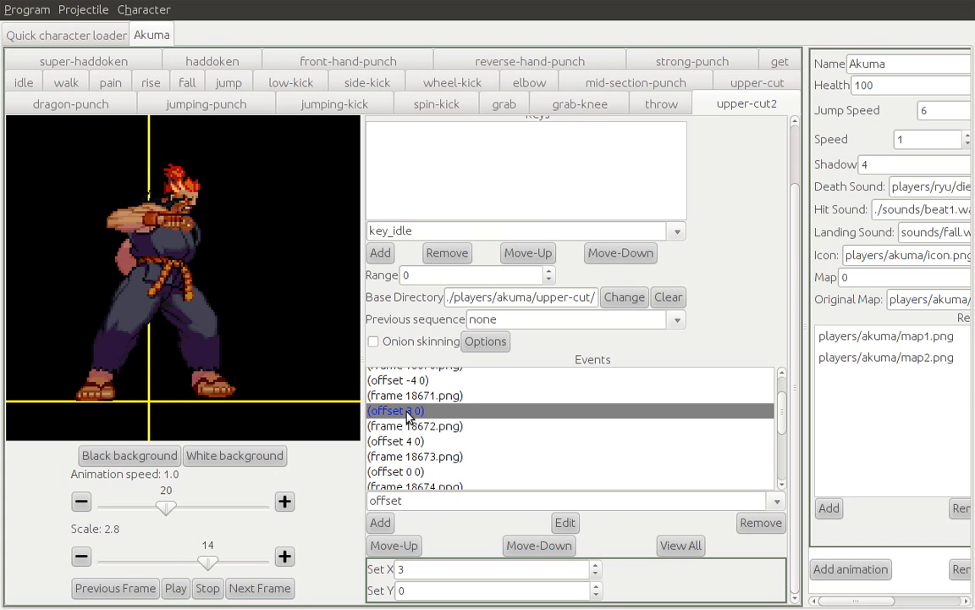
click(402, 428)
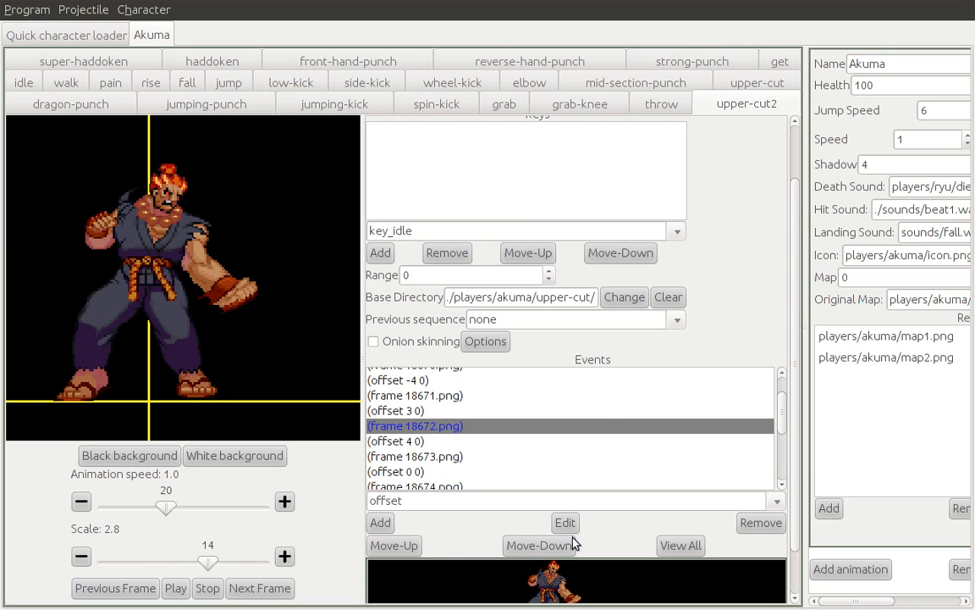
drag(797, 473, 796, 518)
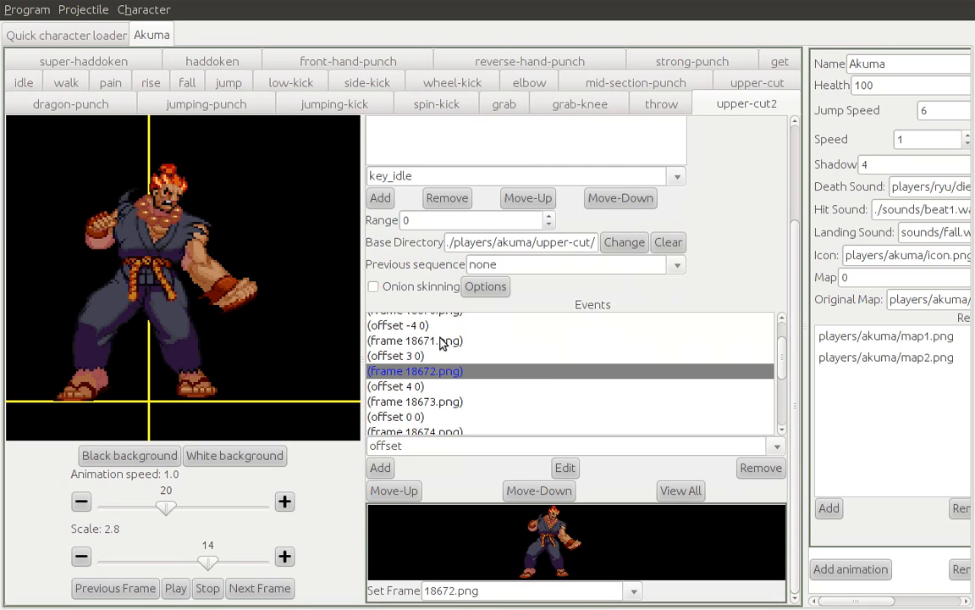
click(392, 325)
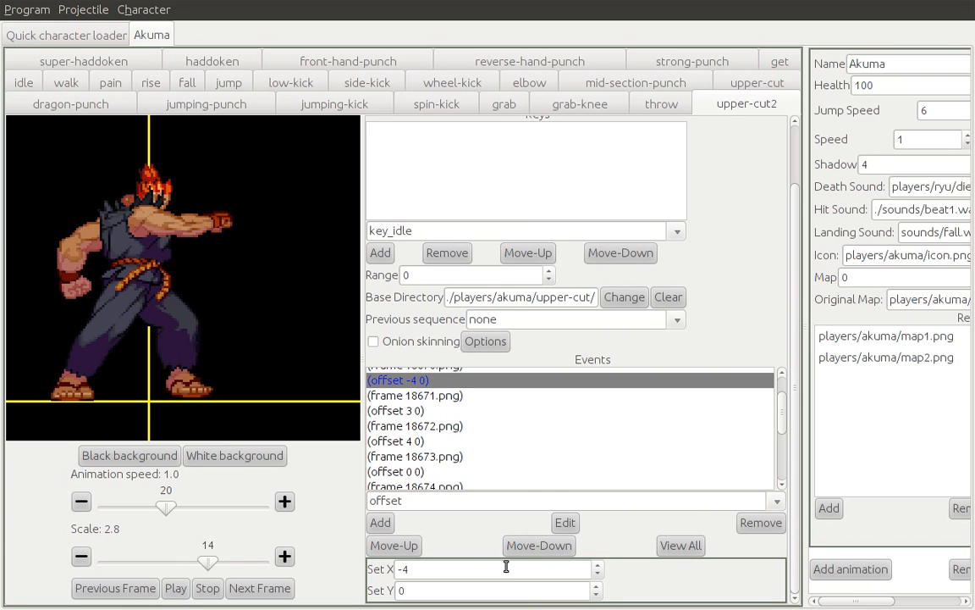
click(403, 427)
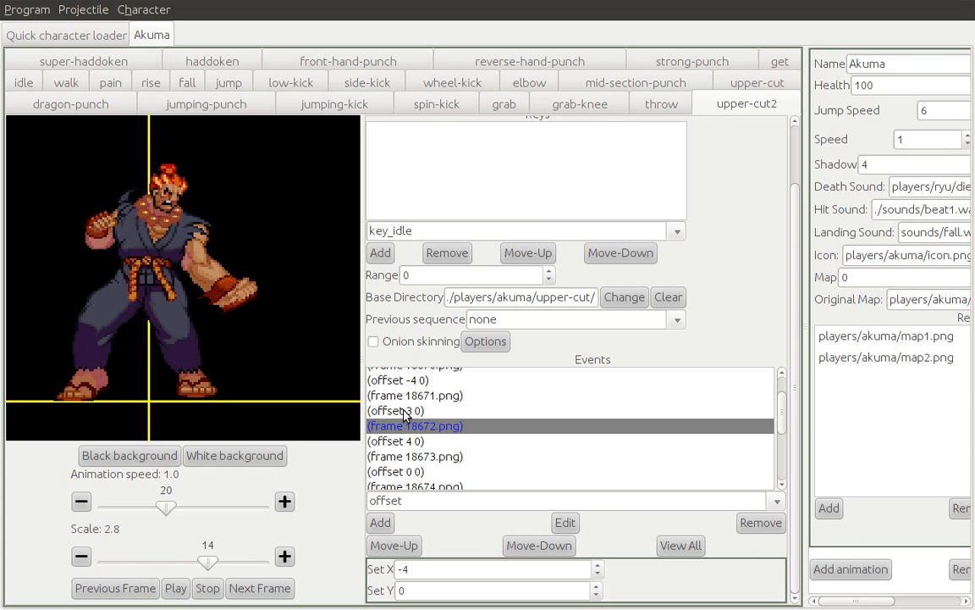
double_click(403, 411)
double_click(429, 457)
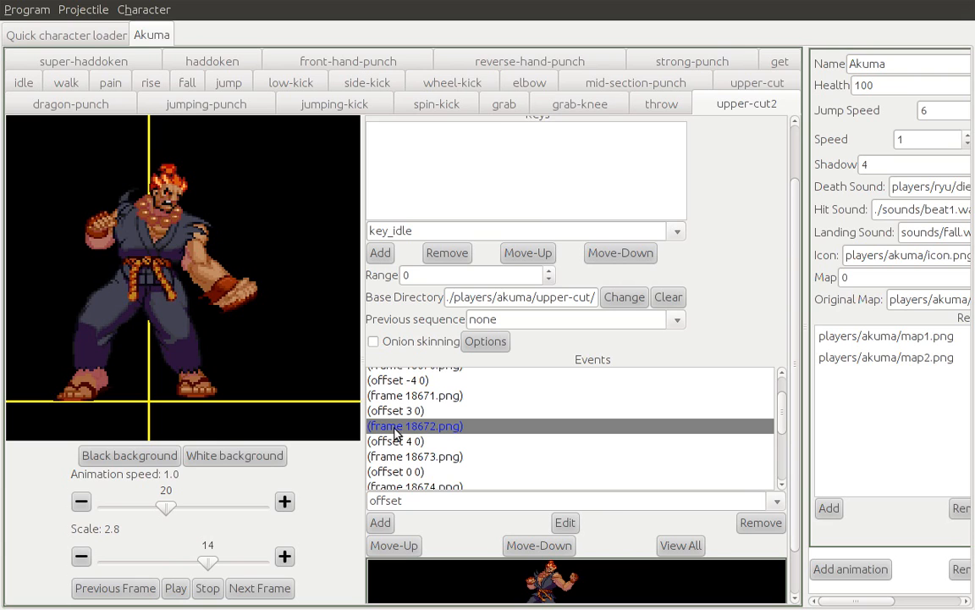
double_click(395, 381)
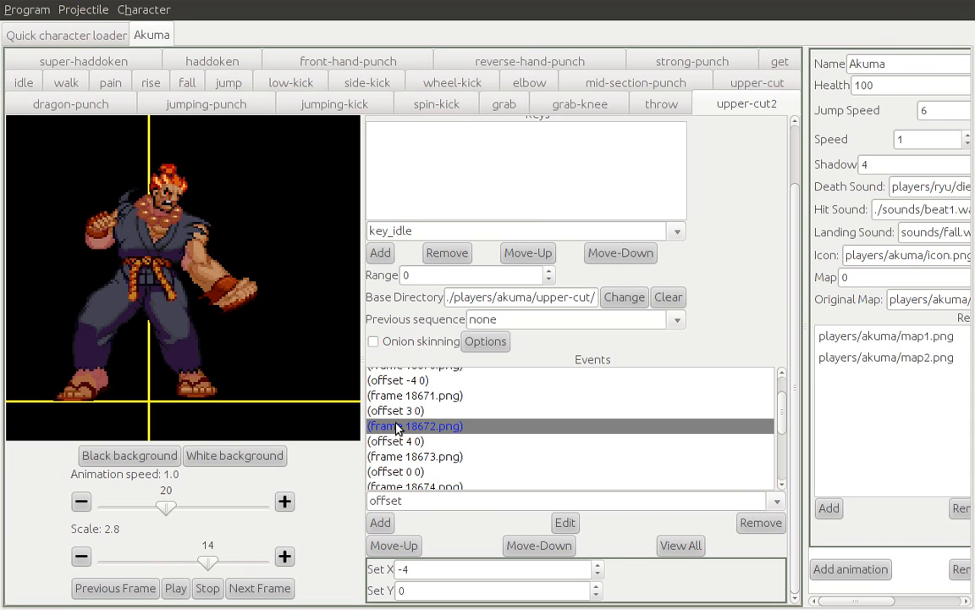
- Play the upper-cut2 animation at a speed of 0.15 and set its type to attack
click(177, 588)
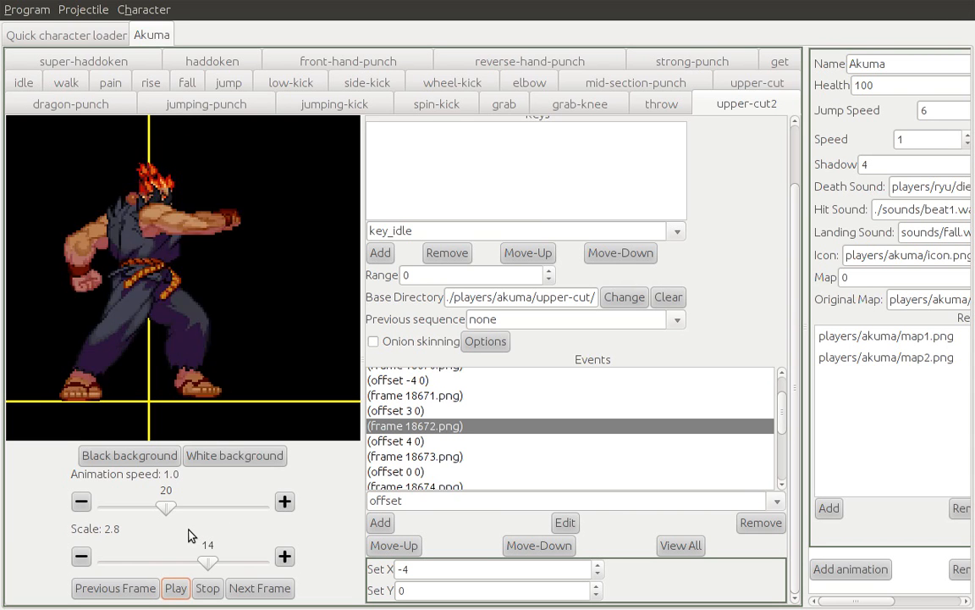
drag(166, 507, 114, 509)
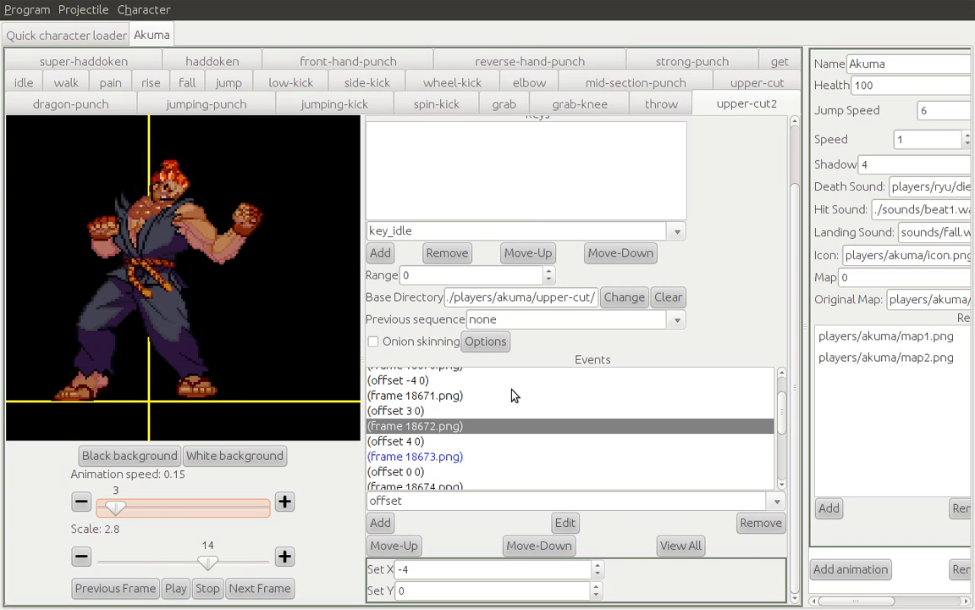
drag(795, 389, 792, 322)
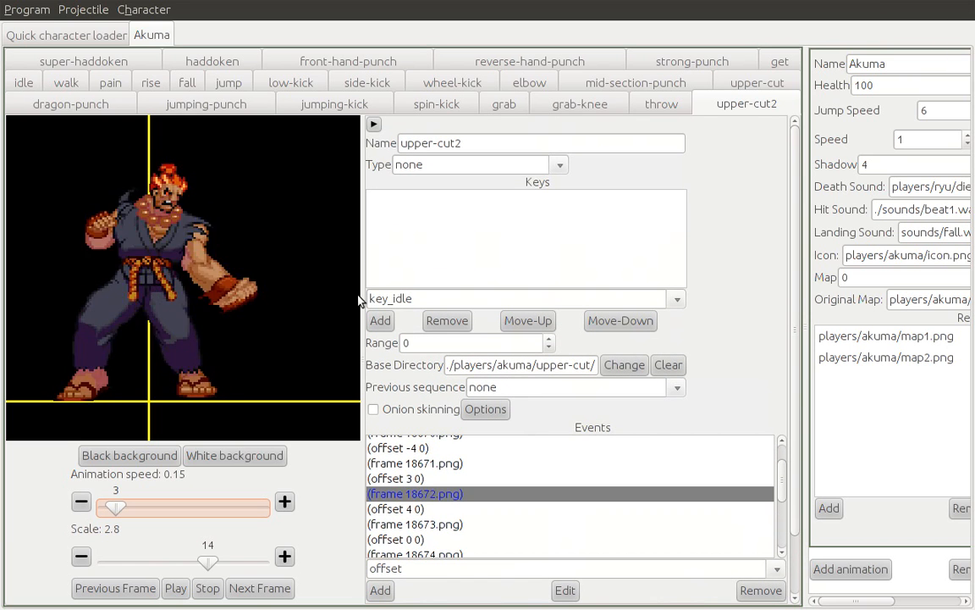
click(506, 168)
click(460, 209)
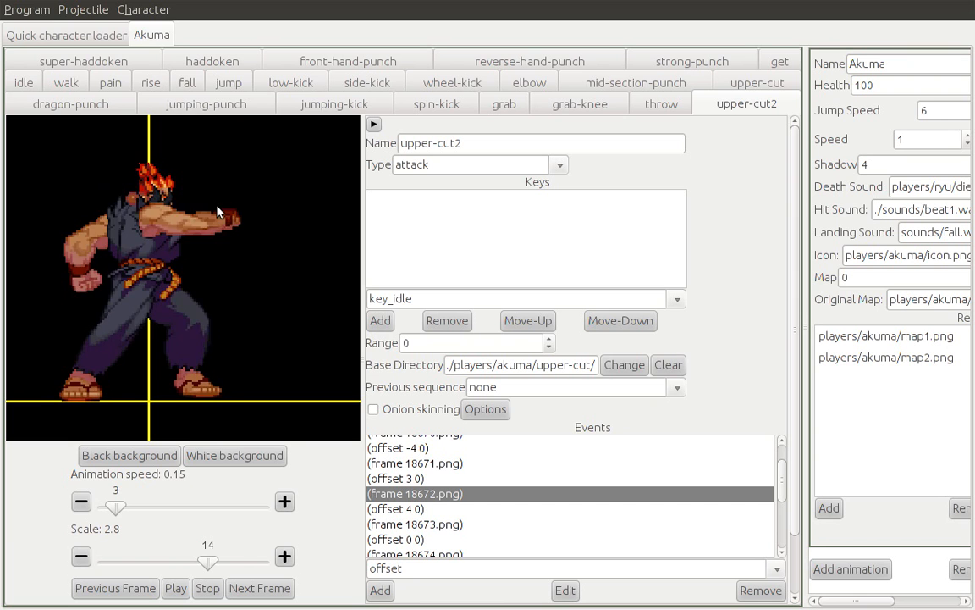
- Stop playback and examine frames 18671.png to 18674.png and the offset event that follows frame 18671.png
click(206, 588)
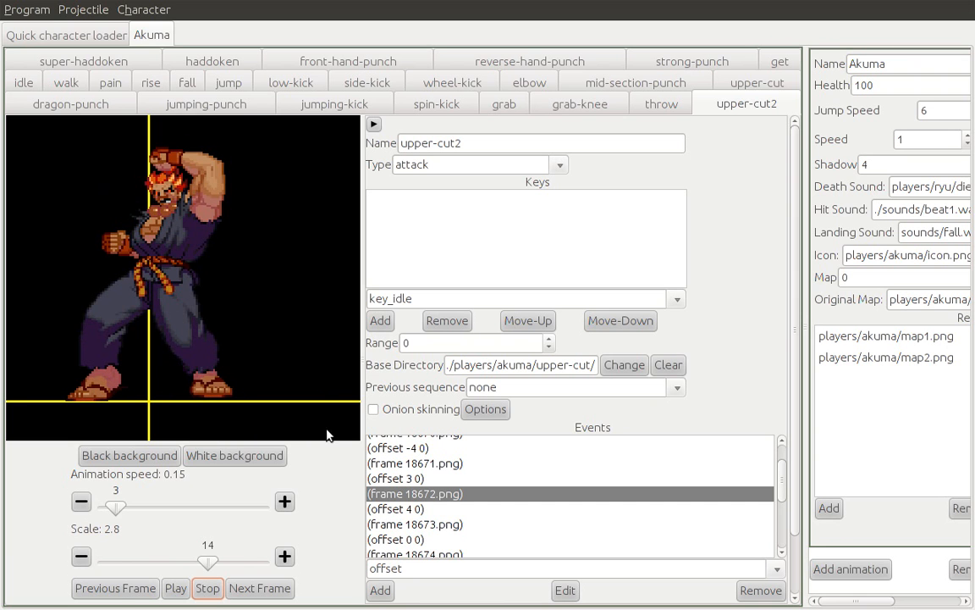
click(87, 586)
click(87, 586)
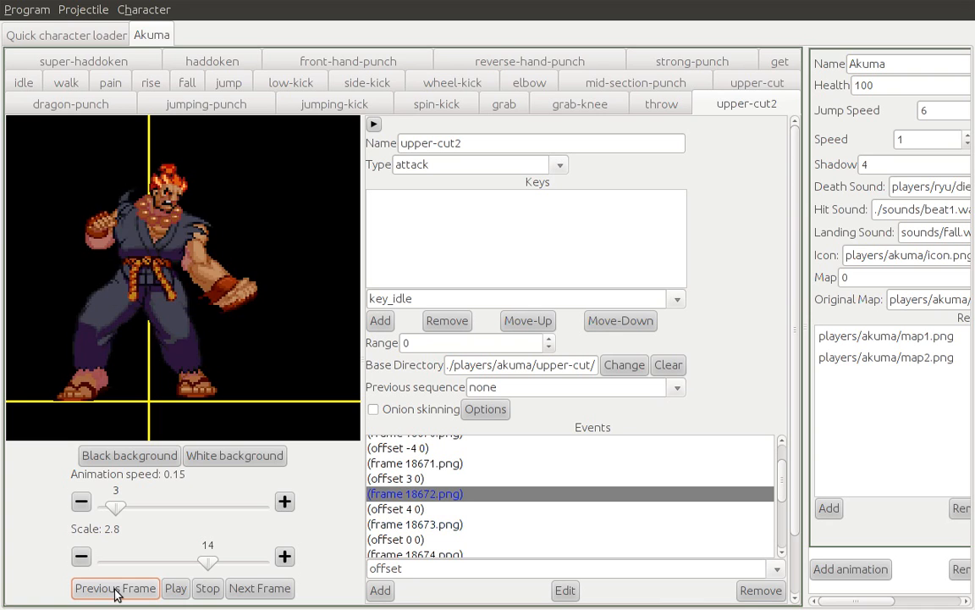
click(239, 588)
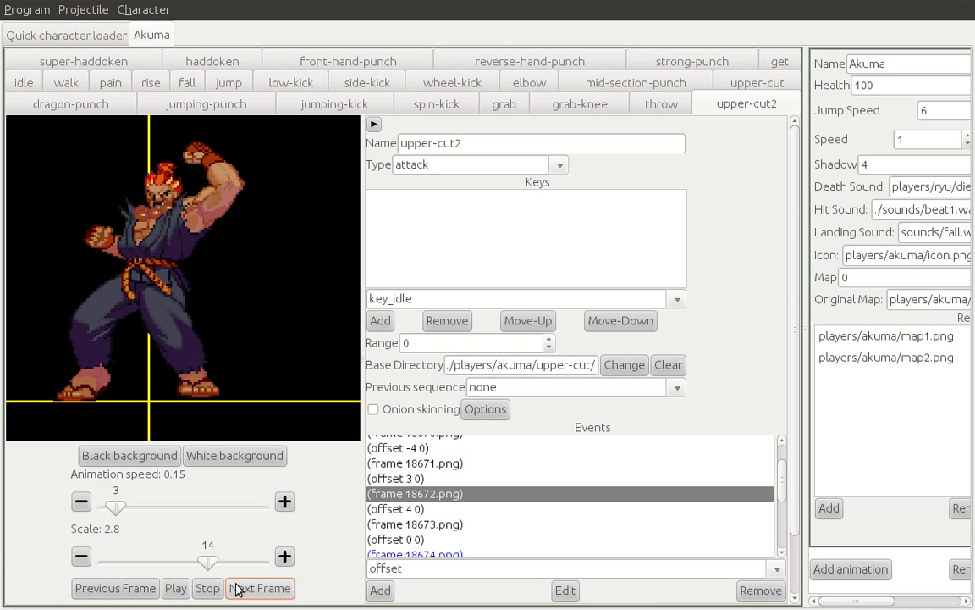
click(81, 587)
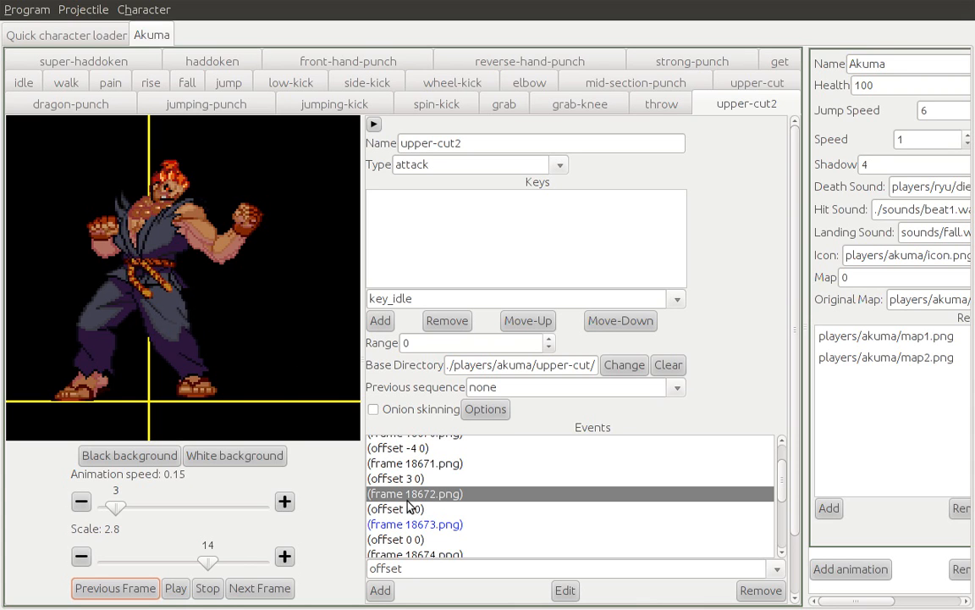
click(391, 479)
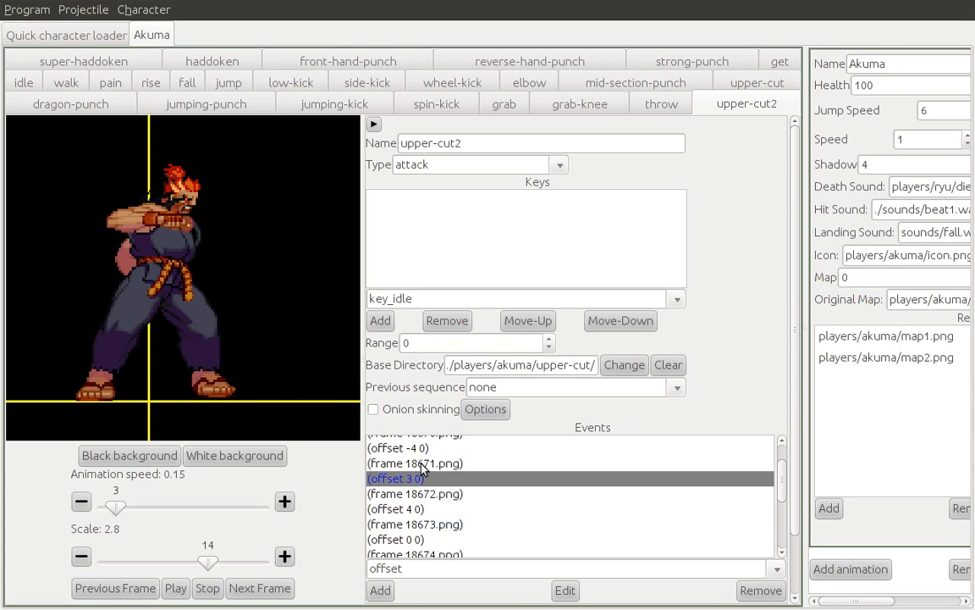
click(421, 465)
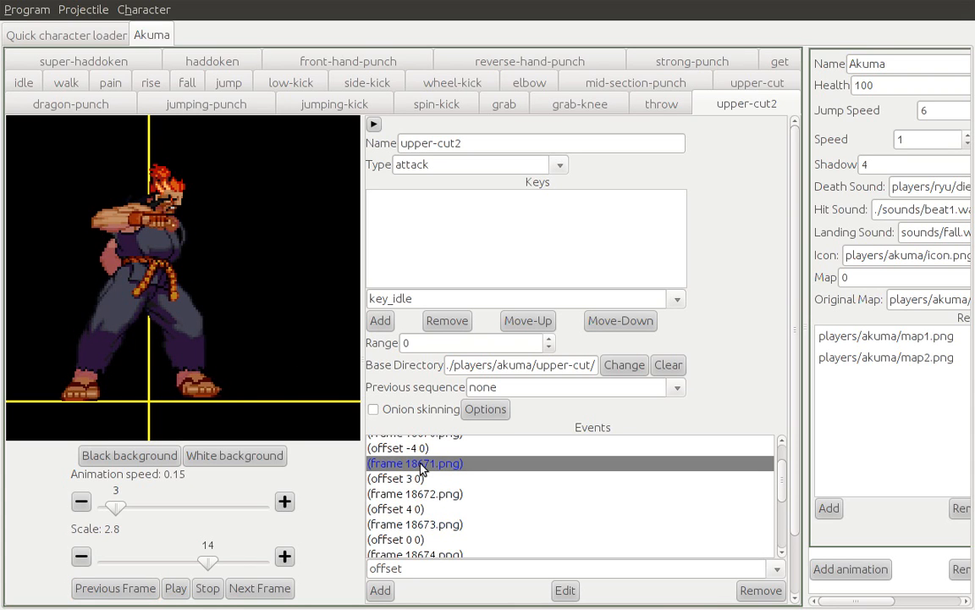
- Add an attack event directly after the offset 4 0 event that precedes frame 18673.png
click(419, 524)
click(115, 588)
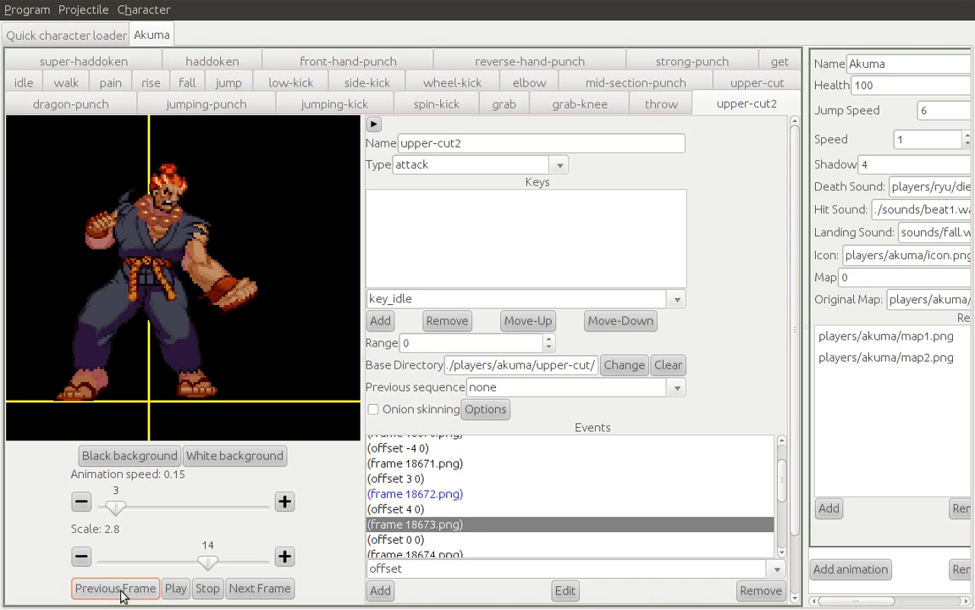
click(261, 591)
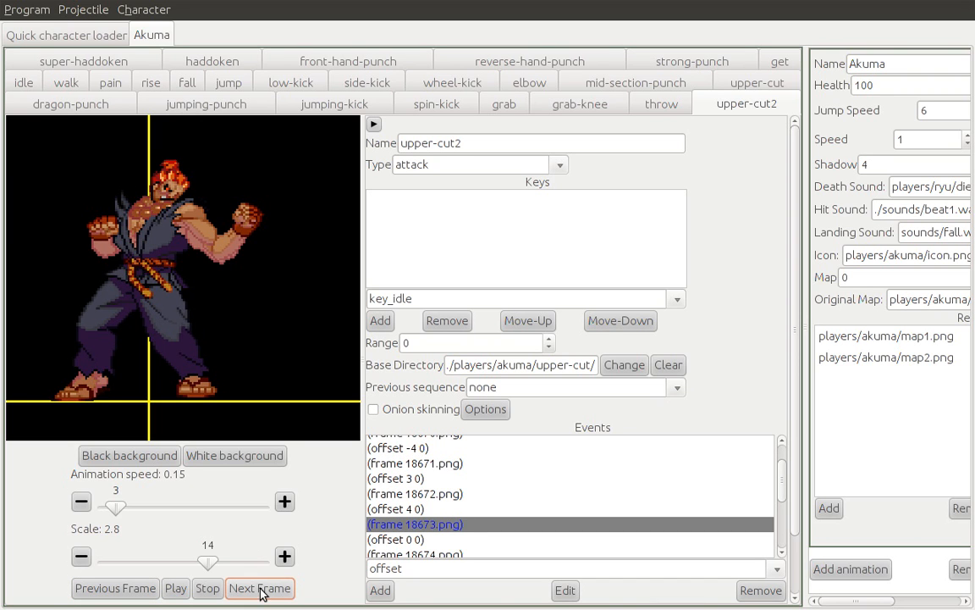
click(410, 510)
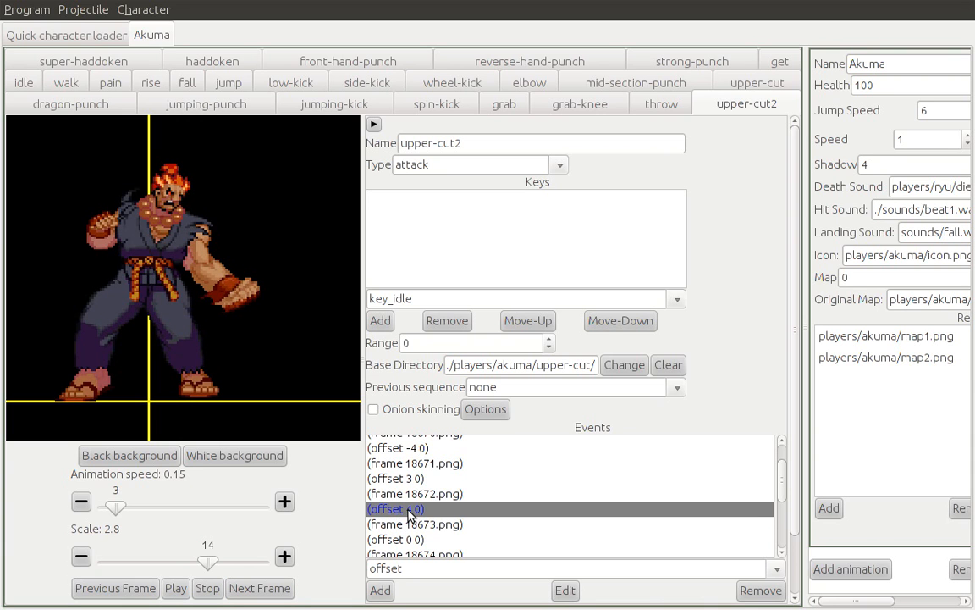
click(424, 571)
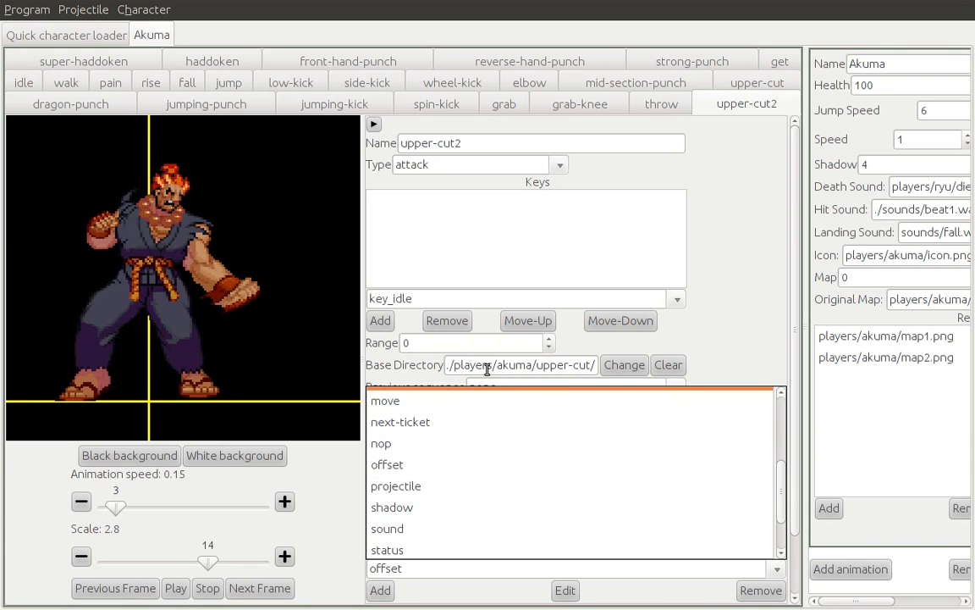
drag(784, 497, 786, 403)
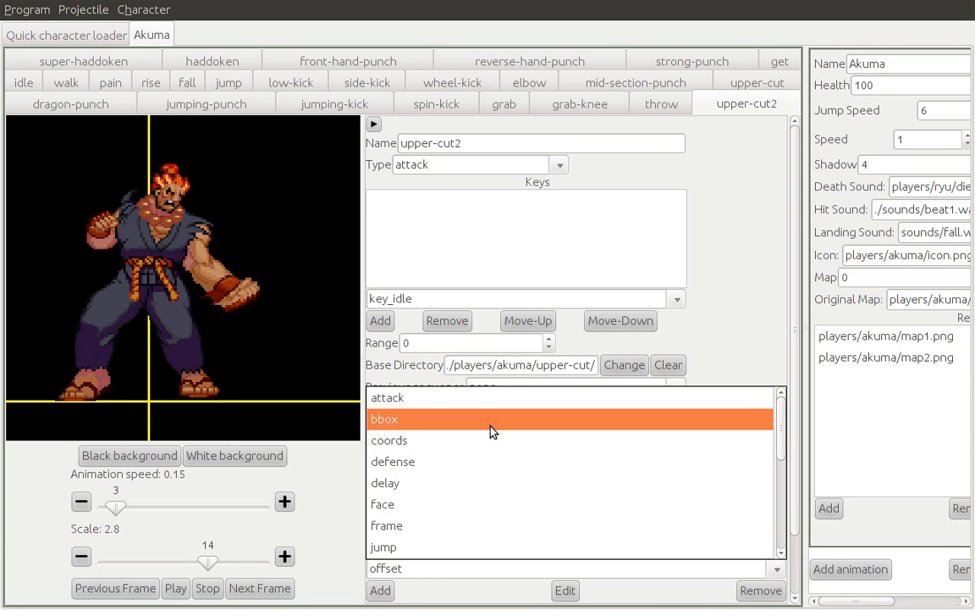
click(517, 399)
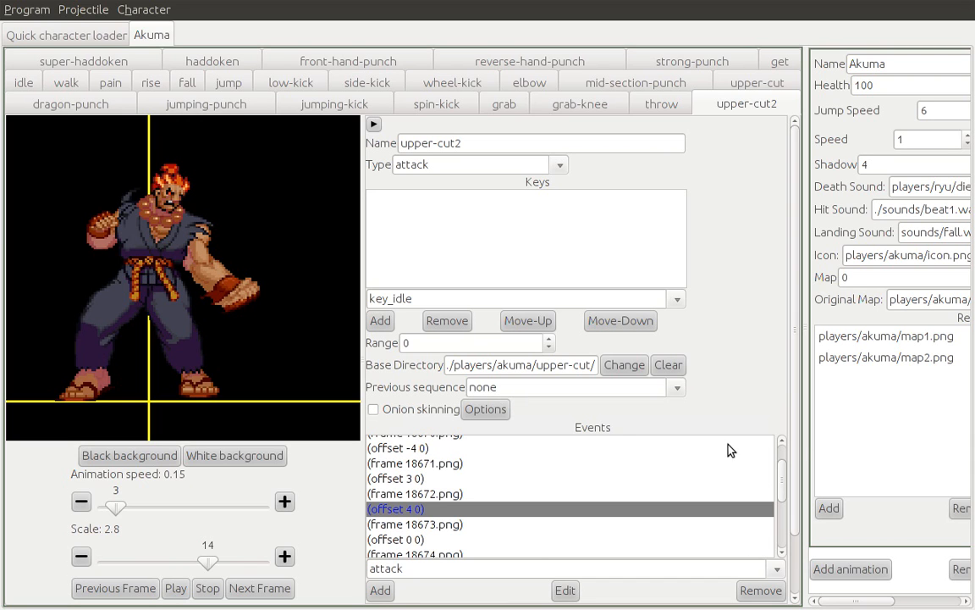
scroll(796, 444, down, 2)
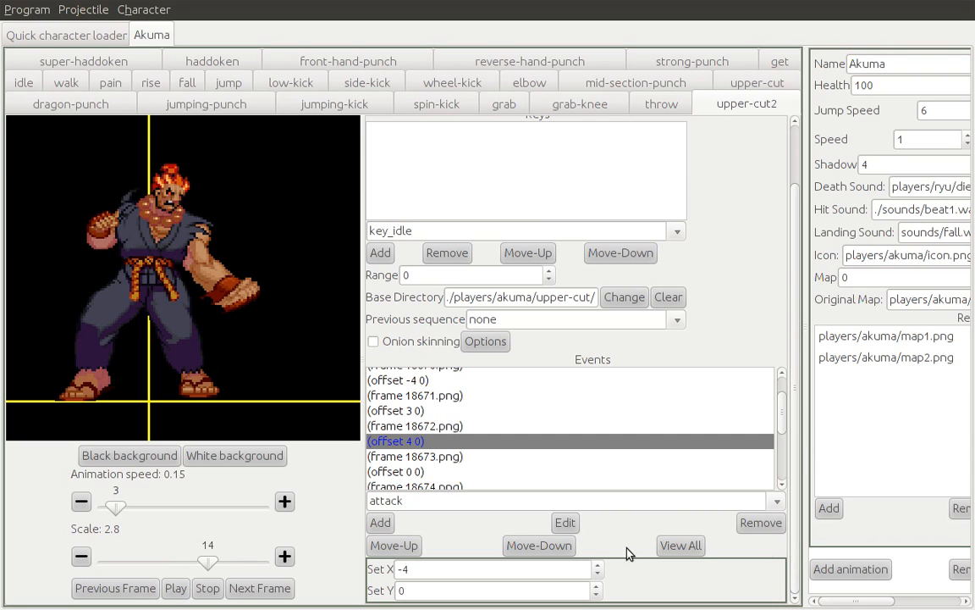
click(385, 522)
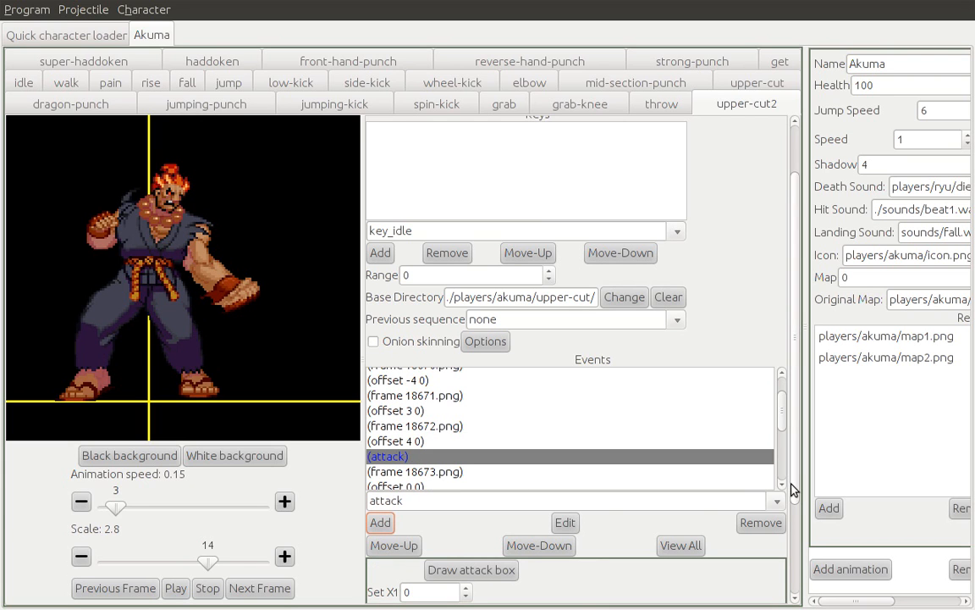
- Draw the attack box around the forward fist on frame 18673.png, from about (75, 11) to (110, 54)
scroll(780, 495, down, 4)
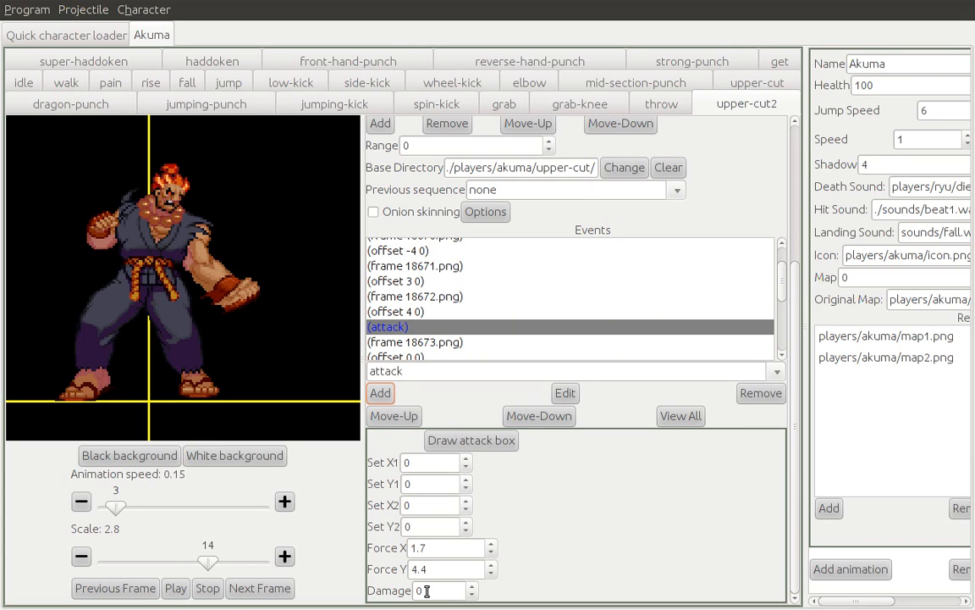
click(471, 441)
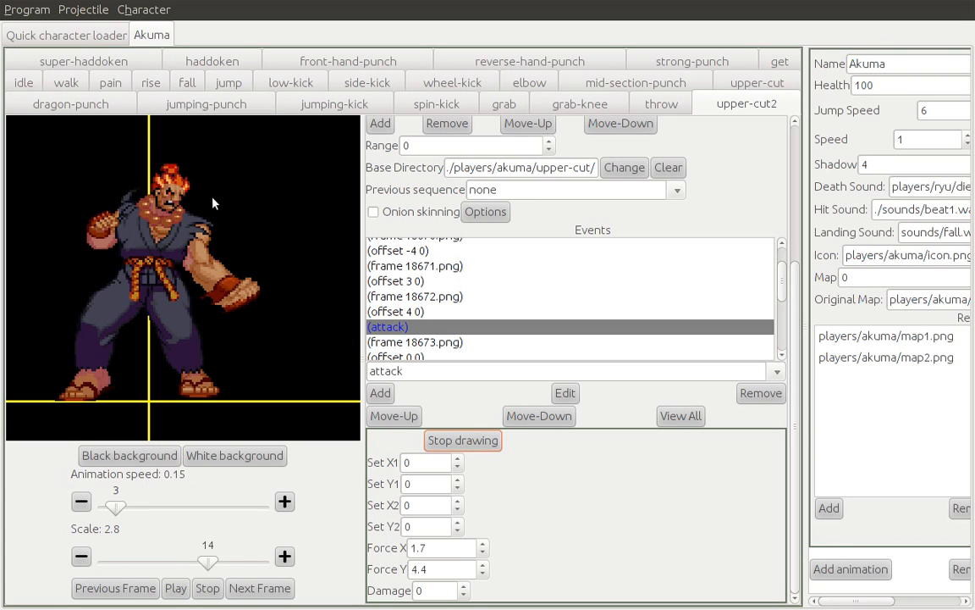
click(397, 346)
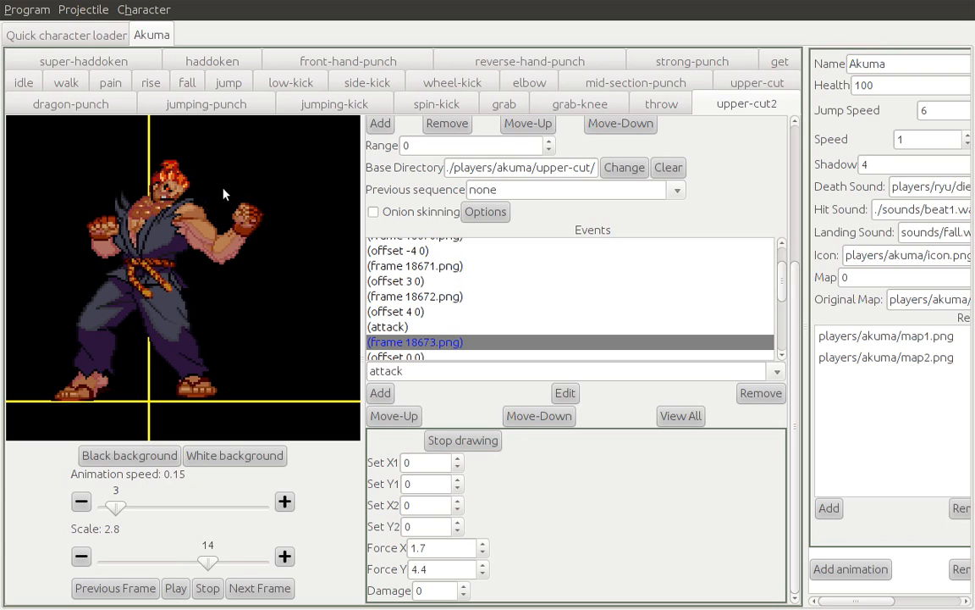
drag(210, 184, 287, 276)
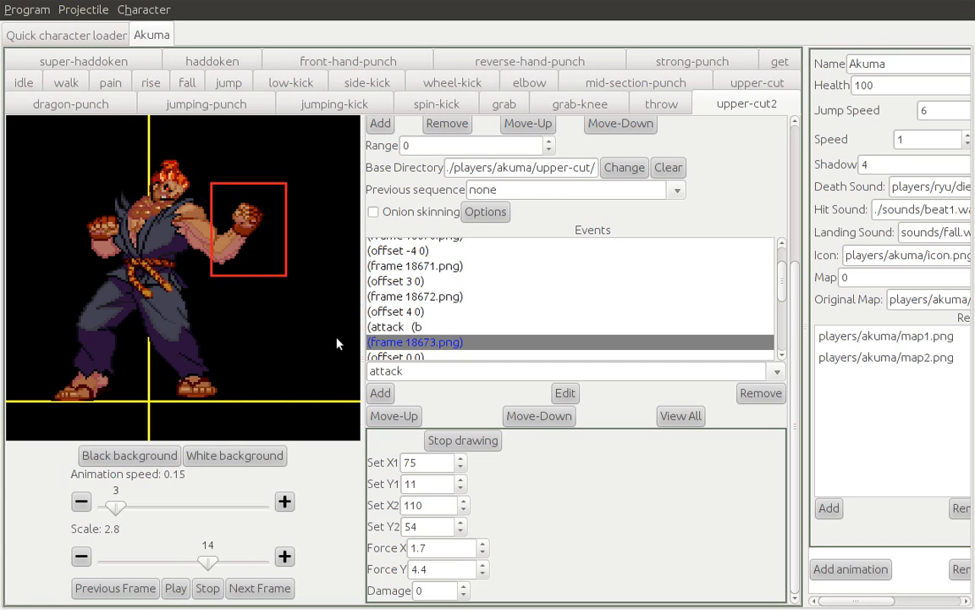
- Adjust the attack box to X1 74 and X2 105, and set the attack's damage to 8
click(461, 458)
click(461, 458)
click(460, 458)
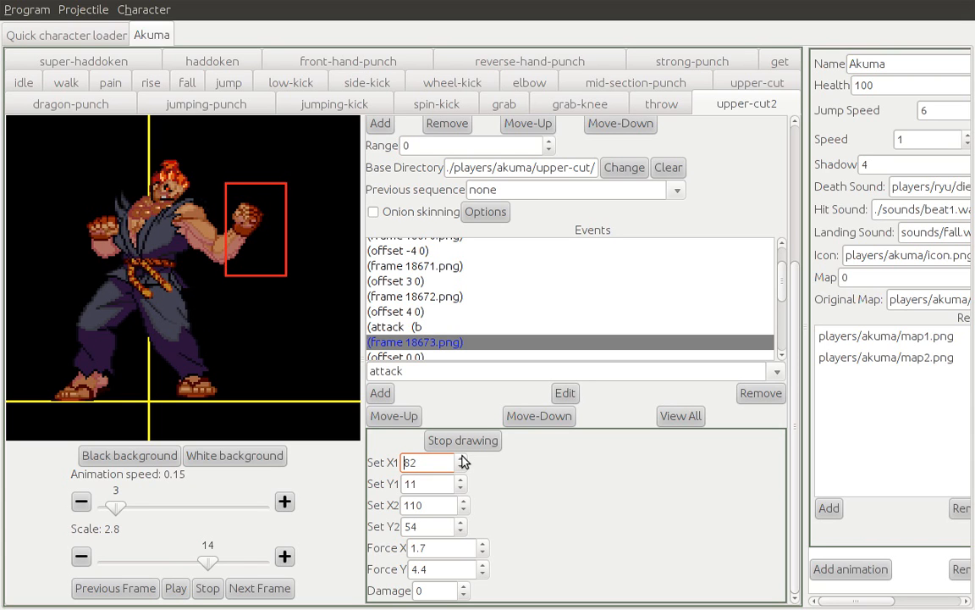
click(461, 458)
click(461, 458)
click(462, 467)
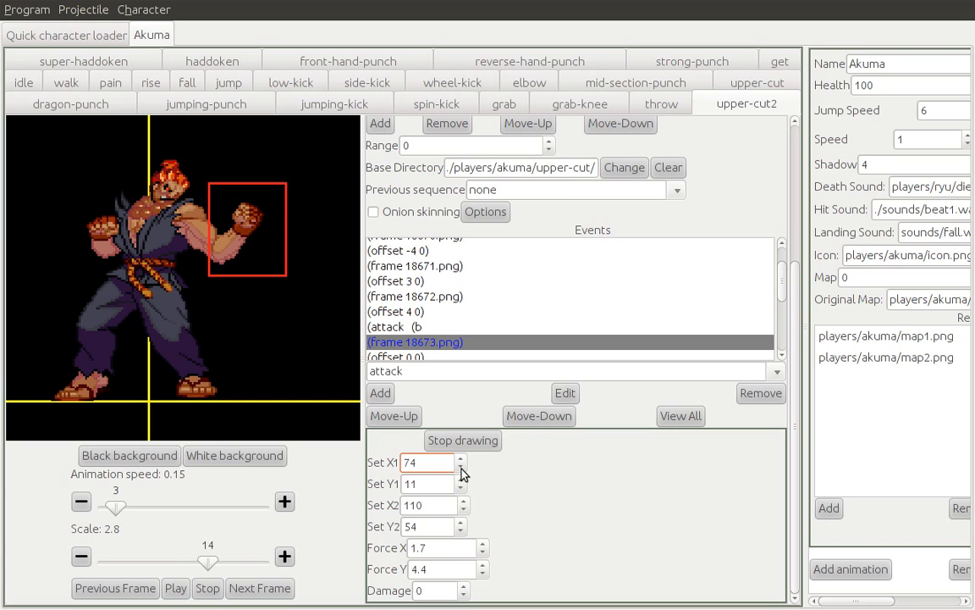
click(463, 509)
click(463, 509)
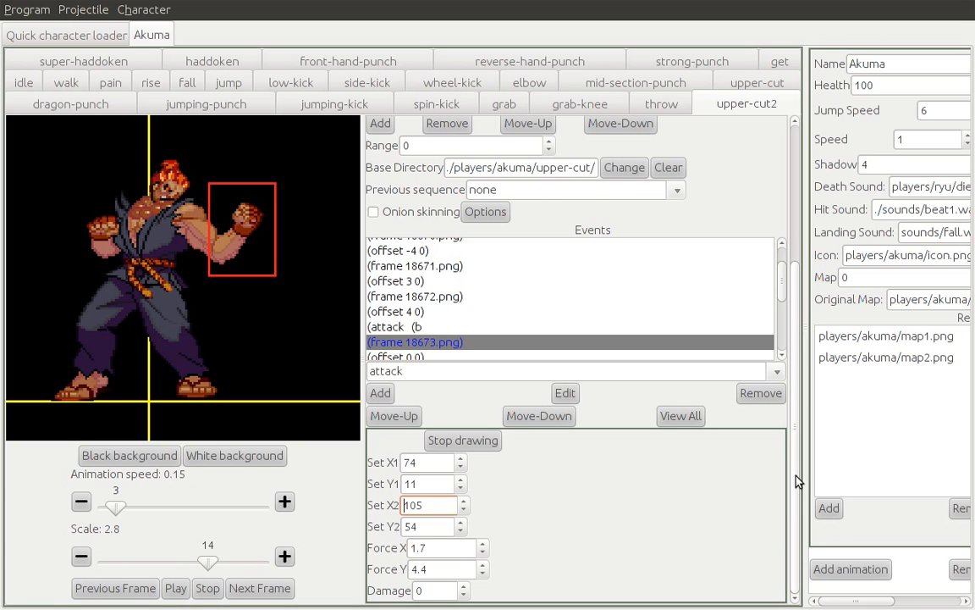
double_click(463, 587)
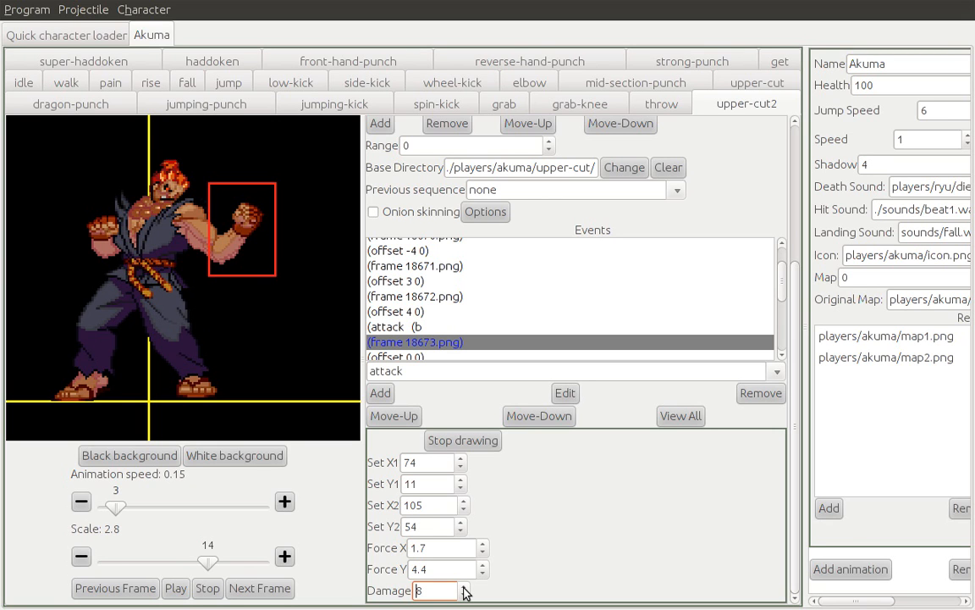
- Step through frames 18673.png to 18676.png to examine where the attack box stays active
scroll(745, 313, down, 1)
click(260, 590)
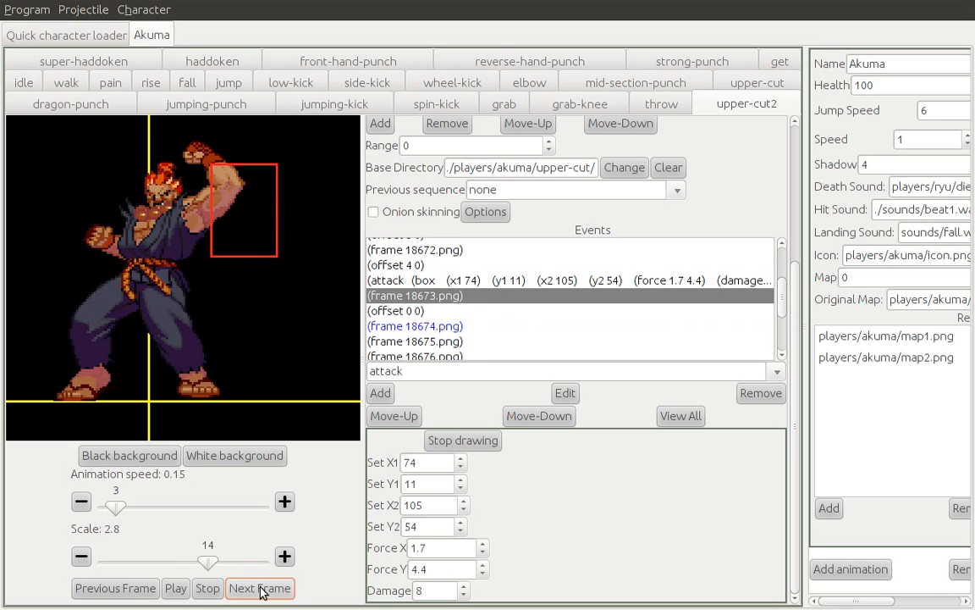
click(261, 590)
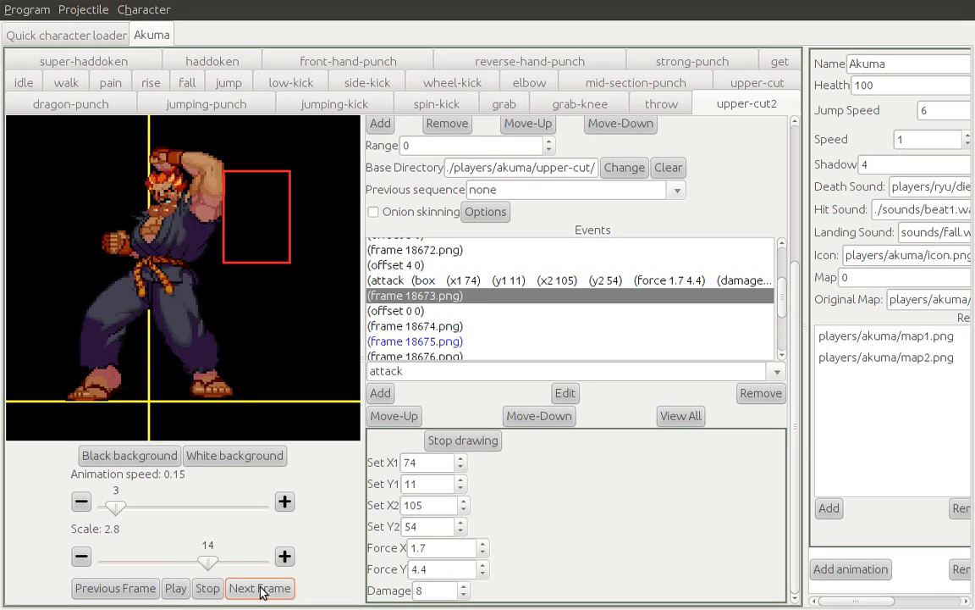
click(261, 590)
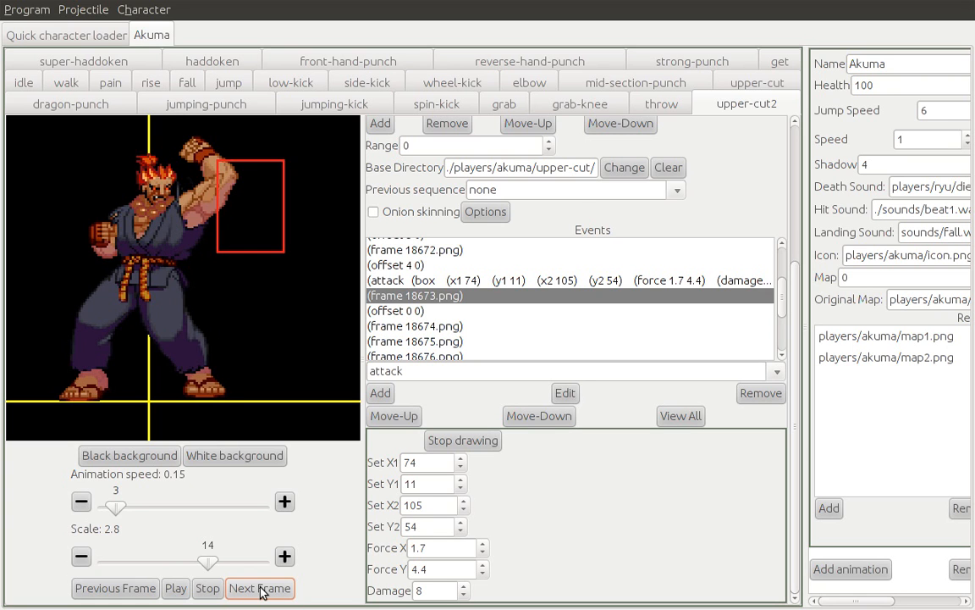
click(129, 590)
click(127, 591)
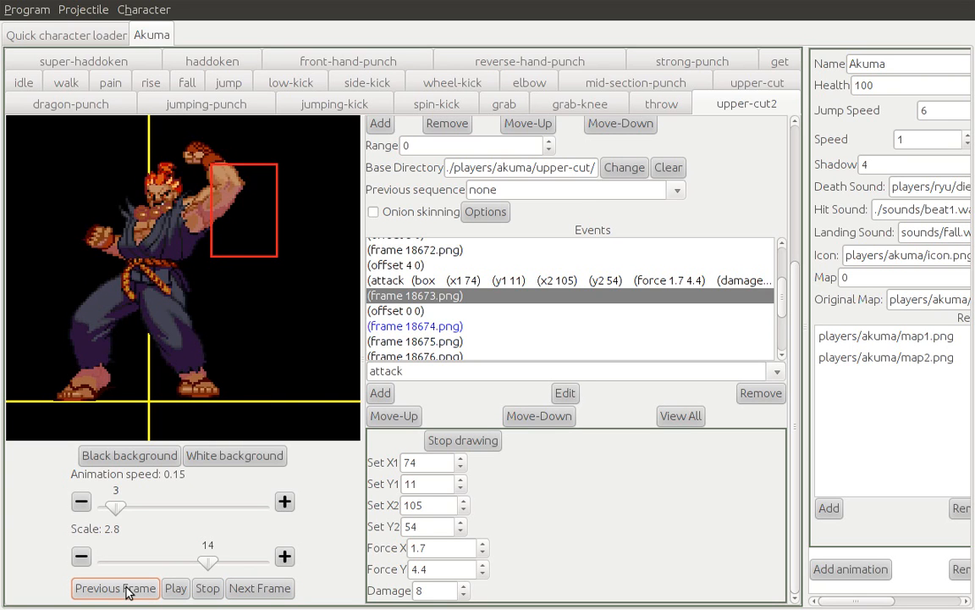
click(127, 591)
click(250, 592)
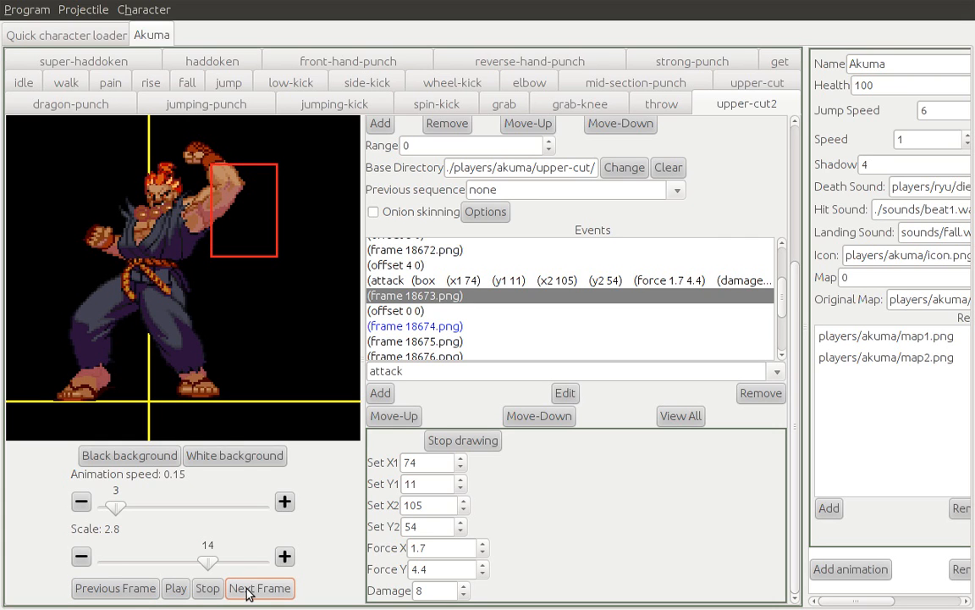
- Add an empty attack event after the offset following frame 18673.png to clear the box, and compare frames 18673.png and 18674.png
click(406, 312)
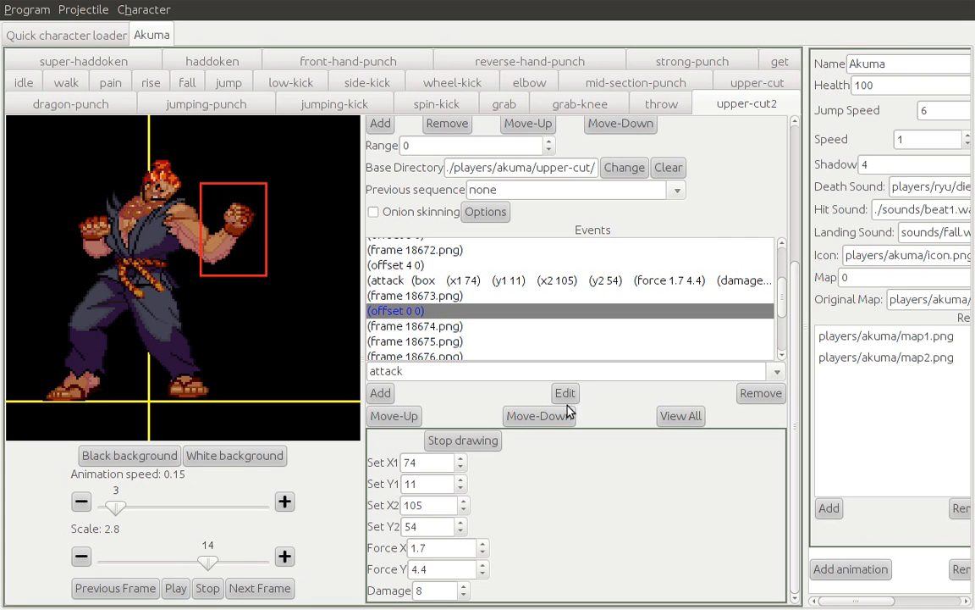
click(381, 394)
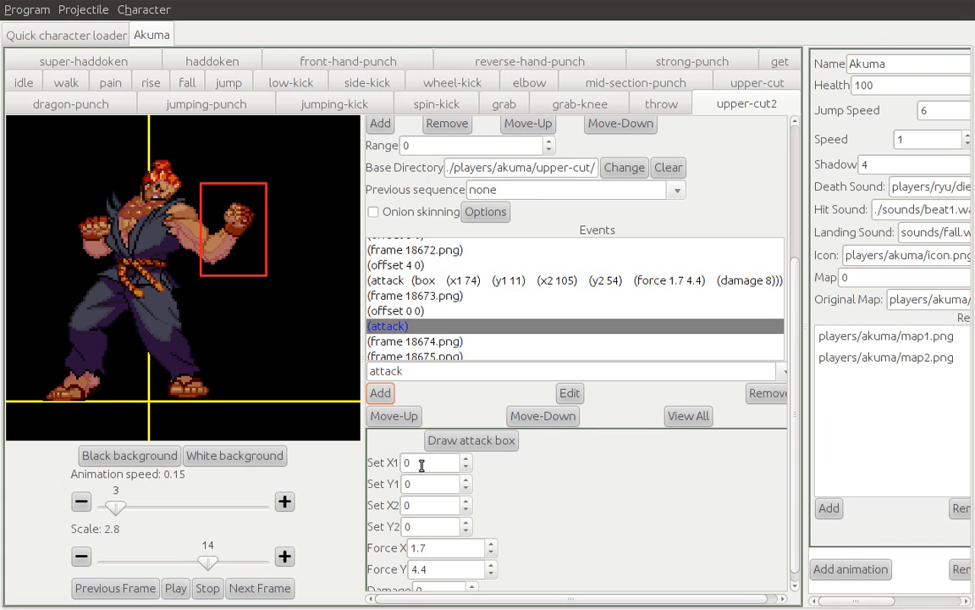
click(140, 588)
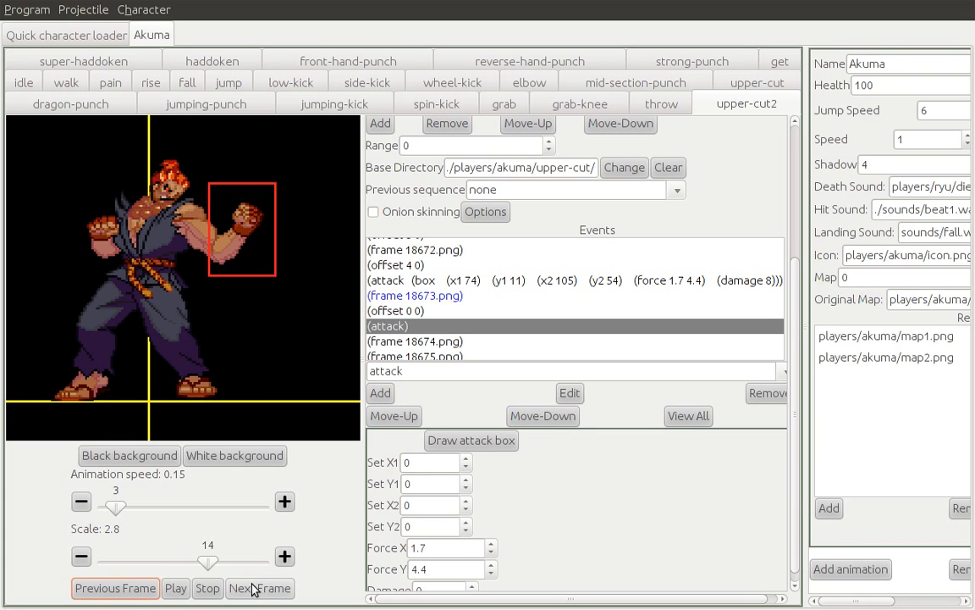
click(257, 588)
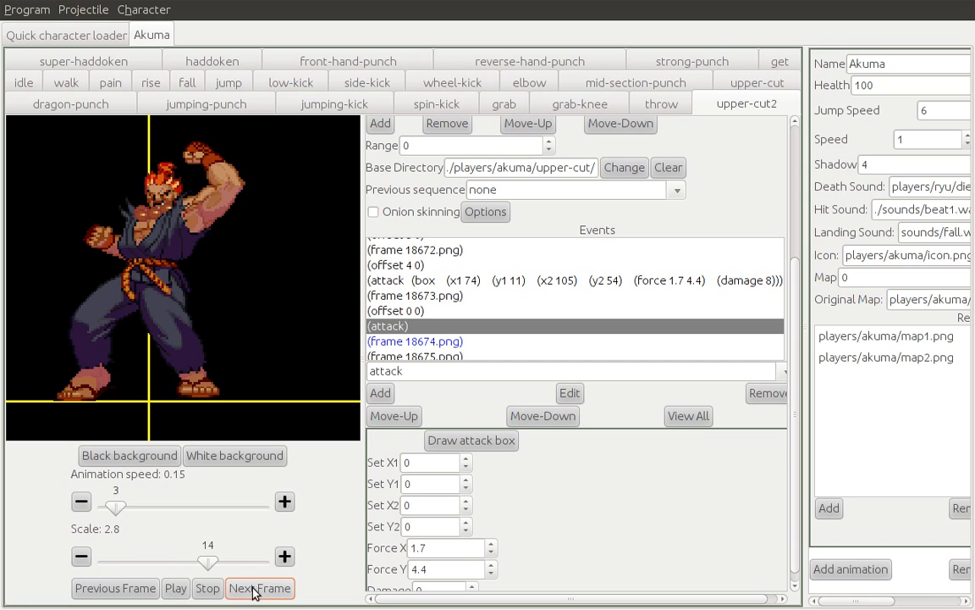
click(127, 587)
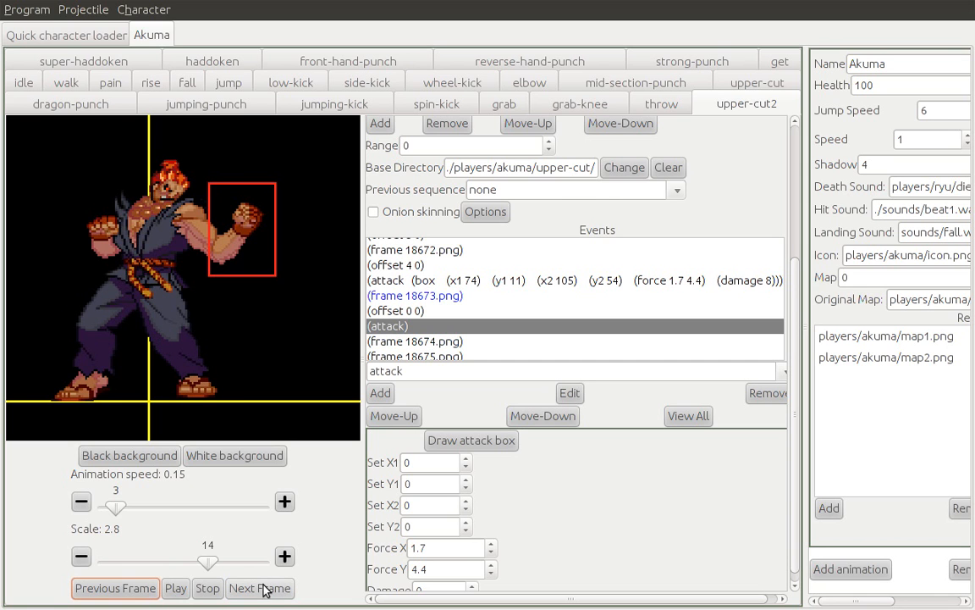
click(265, 589)
- Preview the upper-cut2 animation, stop it, and look through the list of available event types
click(178, 587)
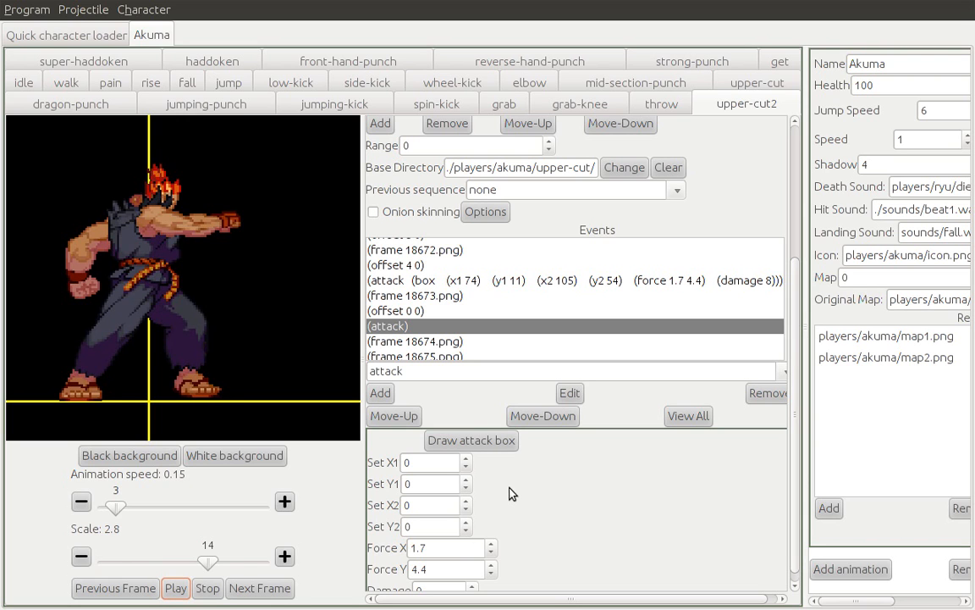
click(214, 592)
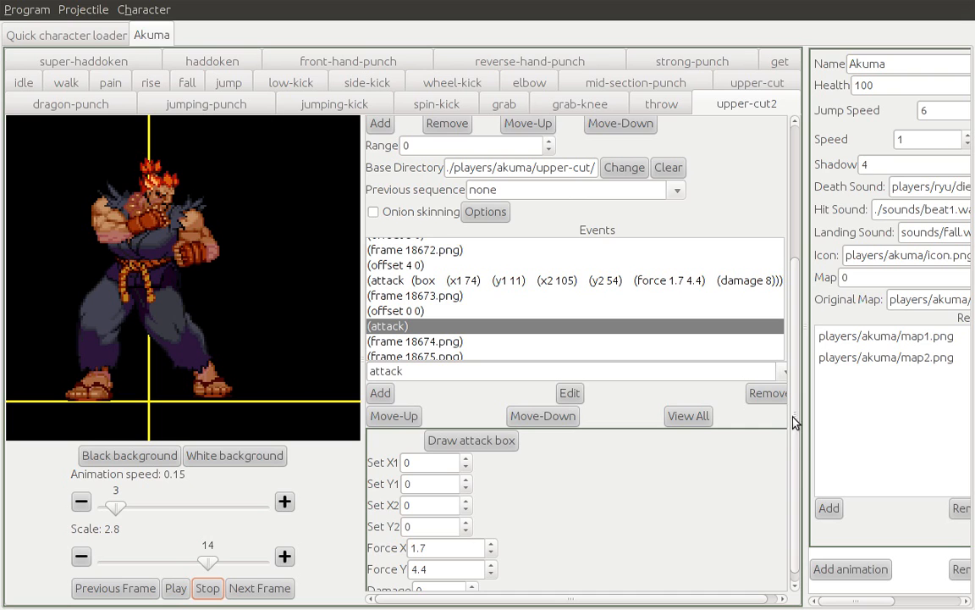
drag(796, 422, 796, 453)
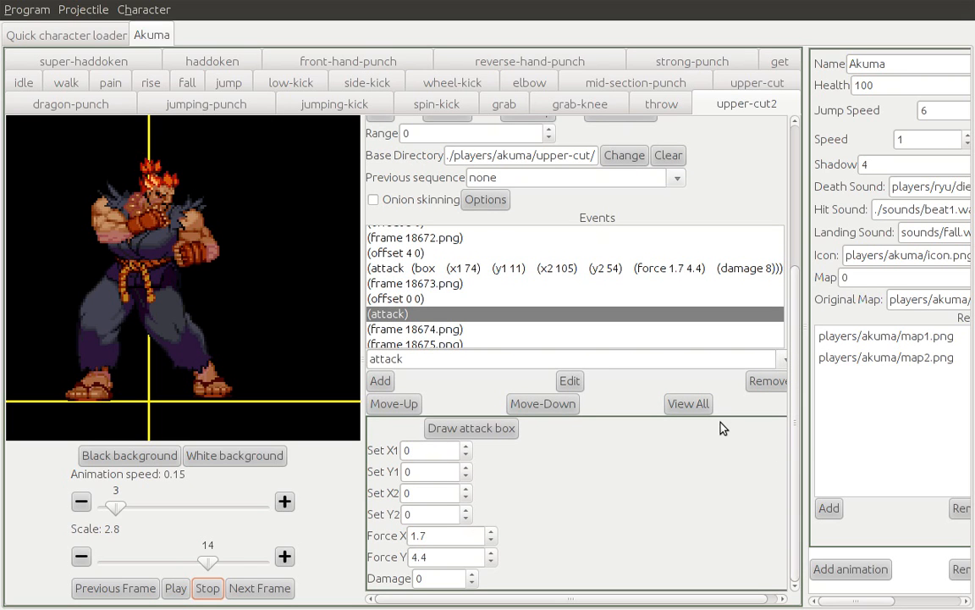
click(576, 366)
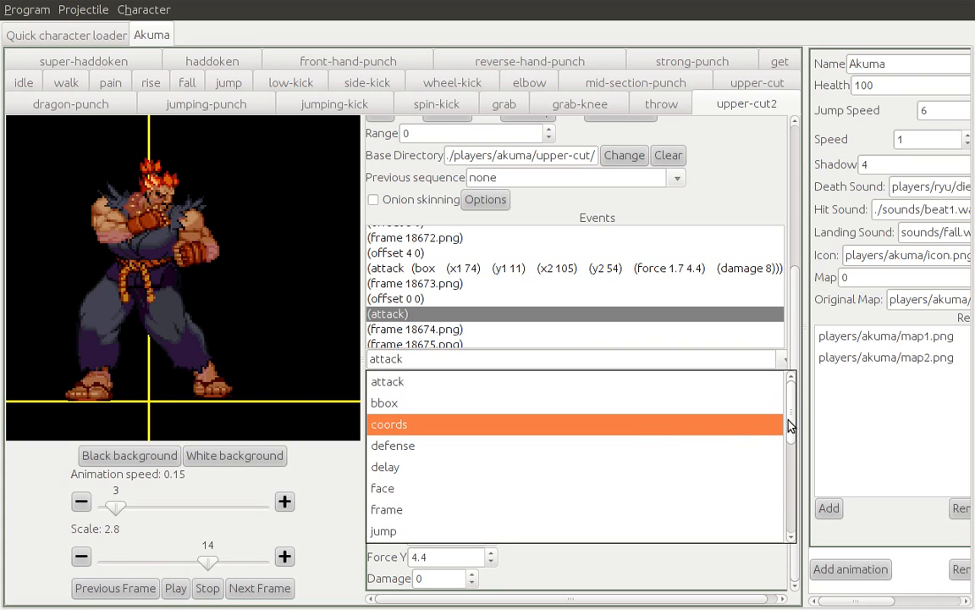
drag(791, 426, 790, 494)
click(321, 502)
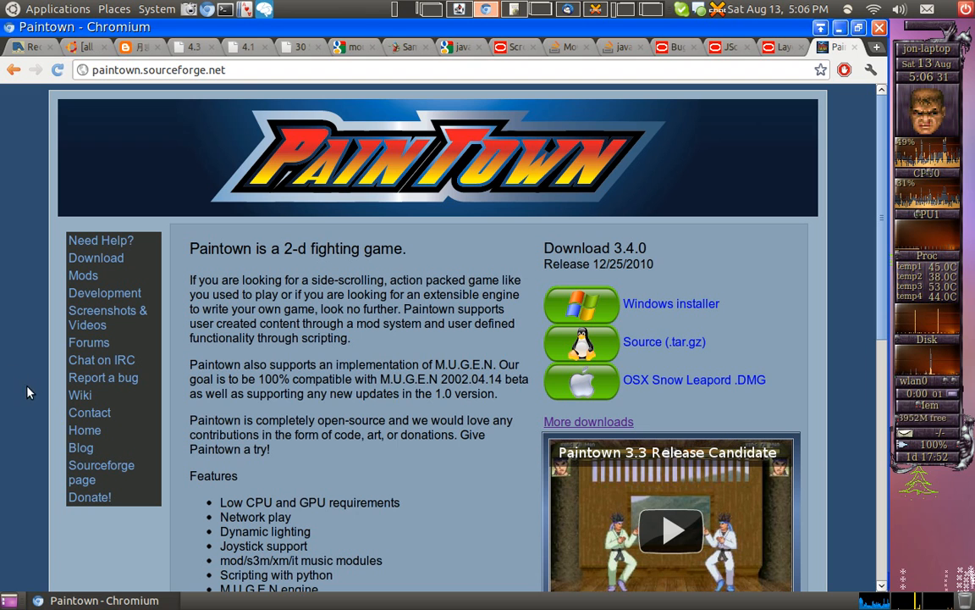
- Switch to the Paintown website in Chromium, open the wiki's CreateCharacter page and read its description file section
click(75, 398)
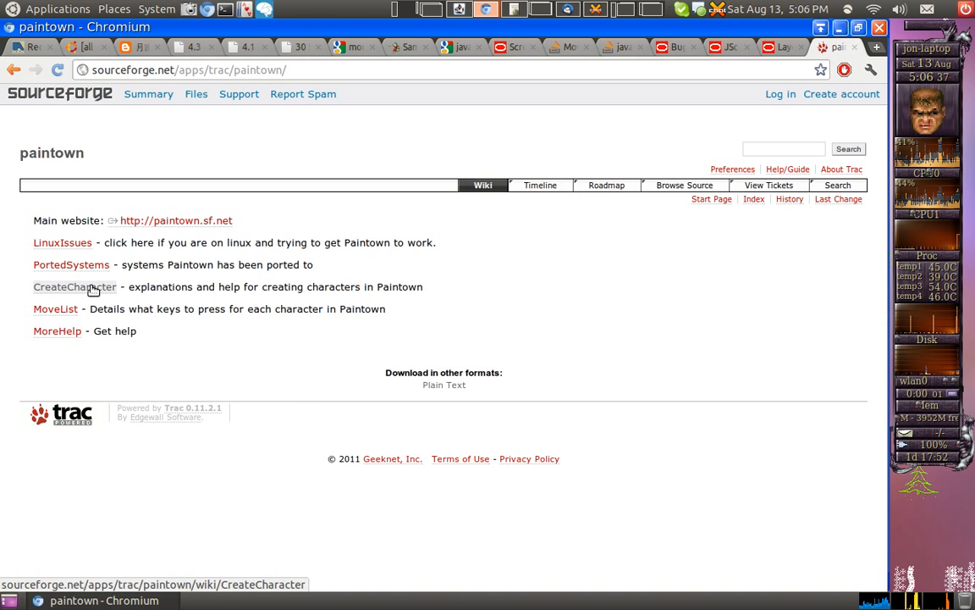
click(94, 290)
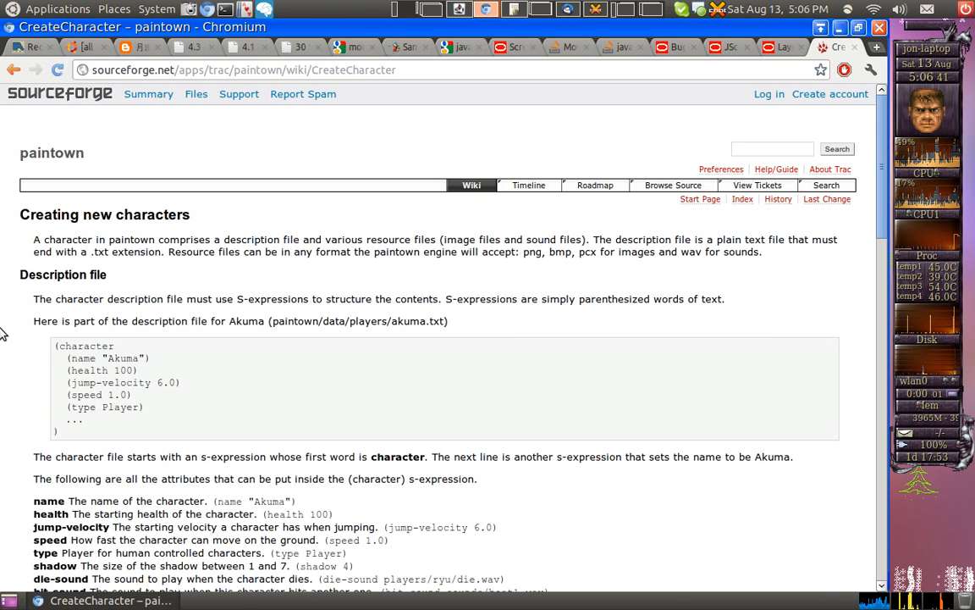
scroll(3, 333, down, 2)
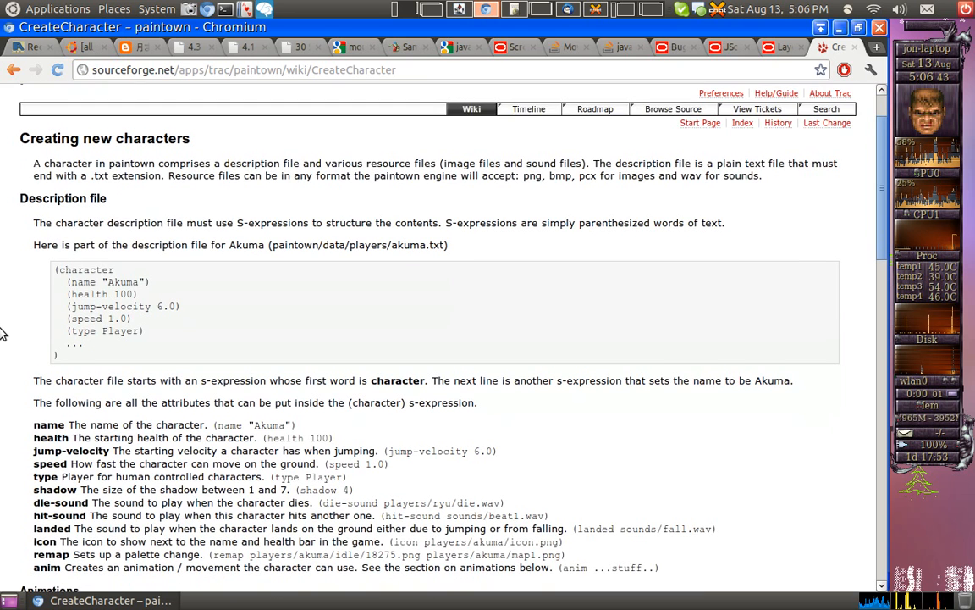
scroll(3, 333, down, 1)
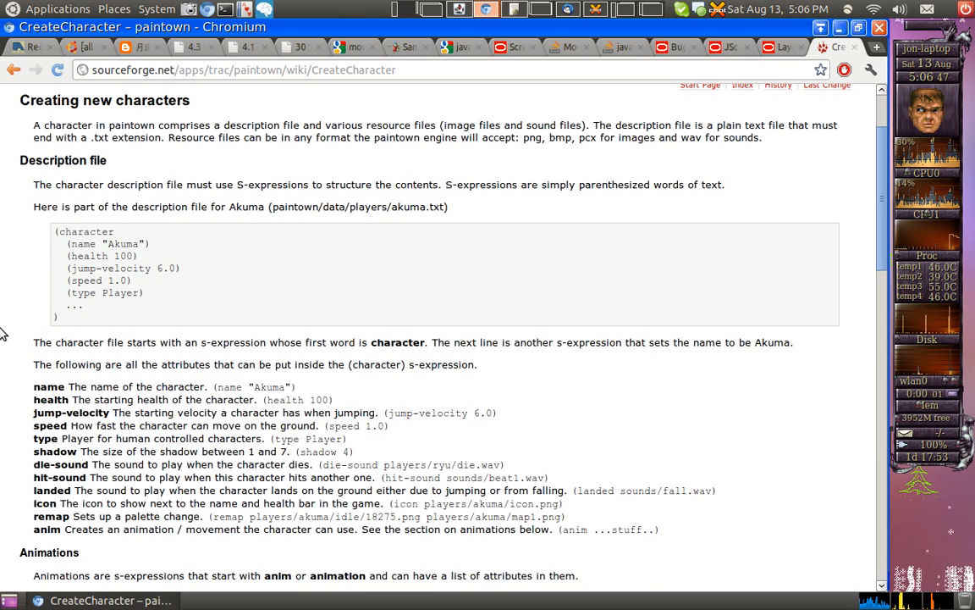
- Read the CreateCharacter page's Animations section, covering the attribute descriptions, the complete strong-punch example and the attack box syntax
scroll(3, 333, down, 10)
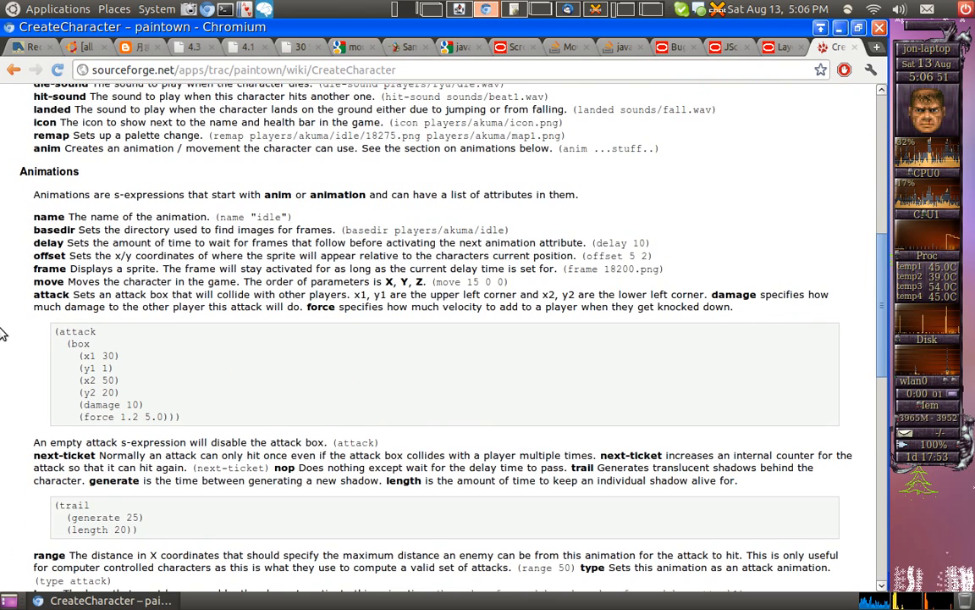
scroll(3, 332, down, 1)
scroll(2, 332, down, 1)
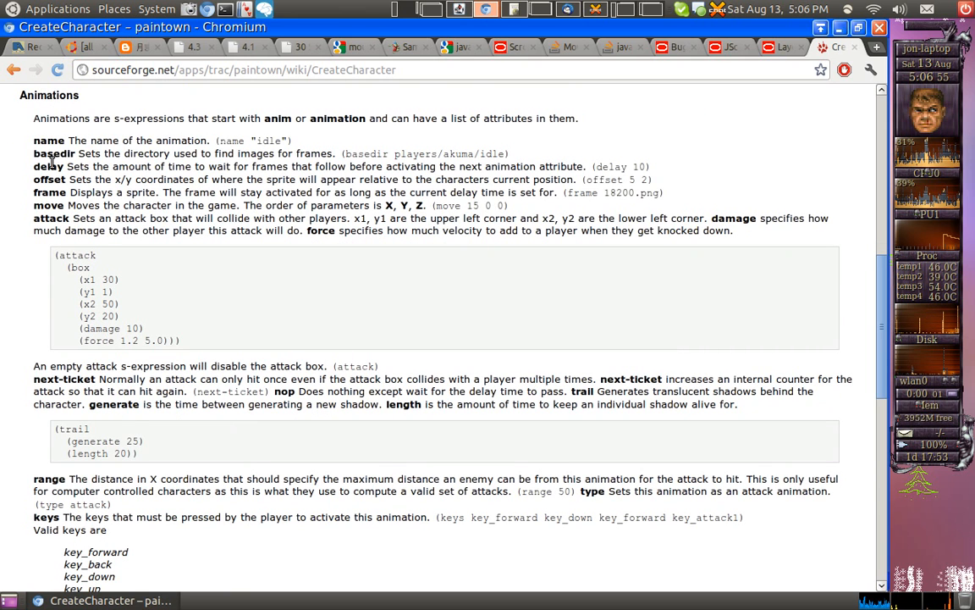
scroll(2, 324, down, 13)
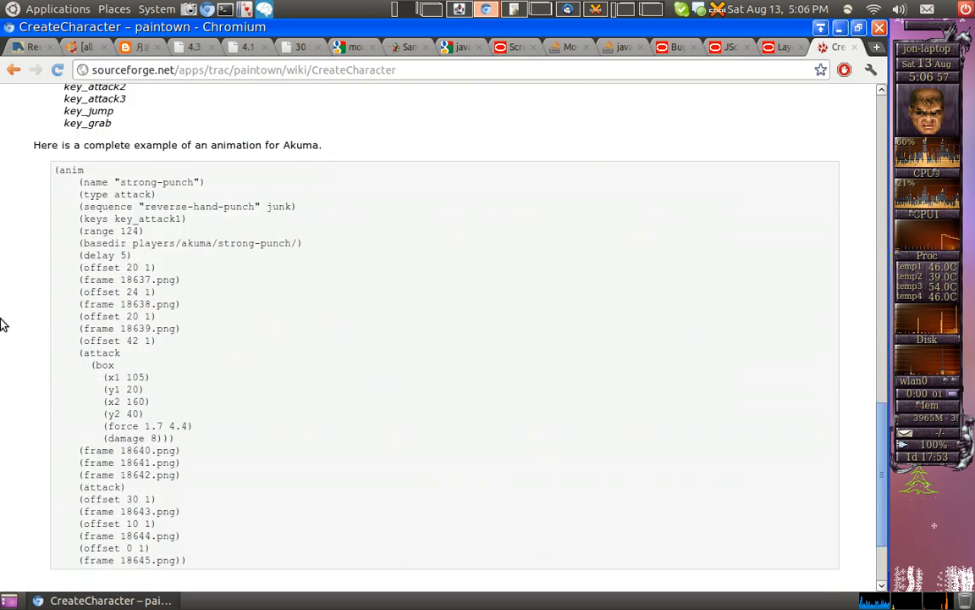
scroll(2, 325, down, 4)
scroll(2, 325, up, 15)
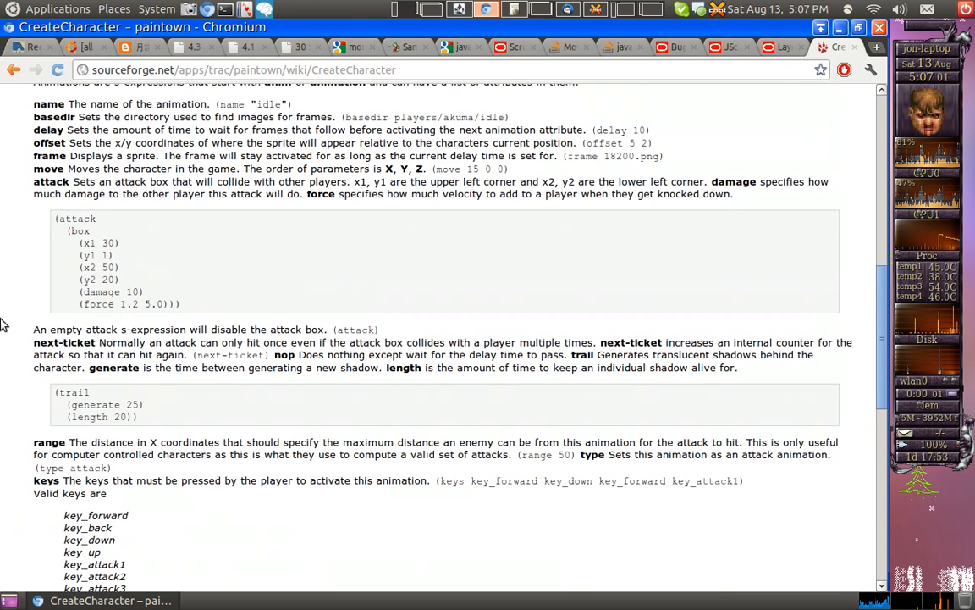
scroll(3, 324, up, 1)
scroll(3, 324, down, 1)
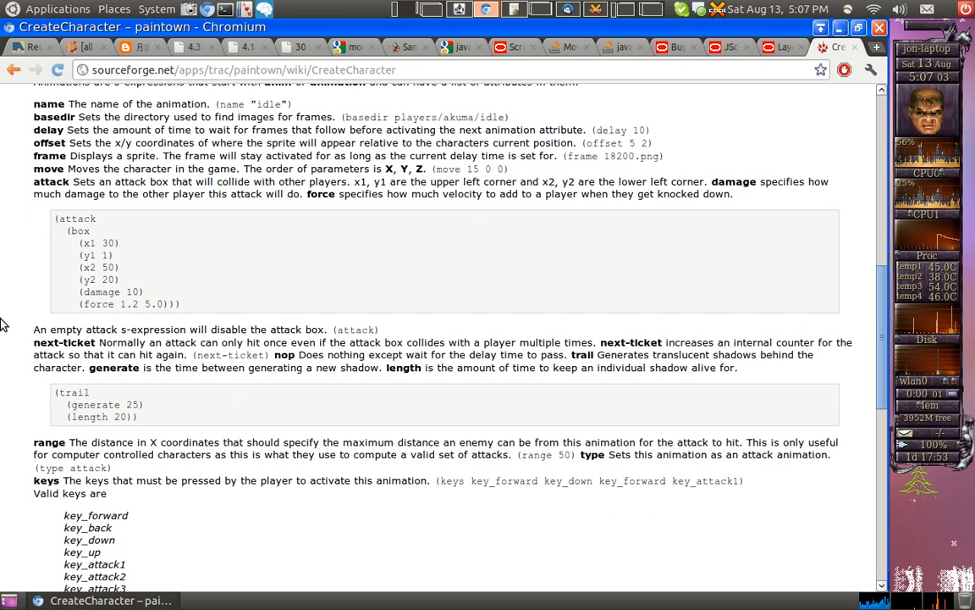
scroll(2, 325, up, 1)
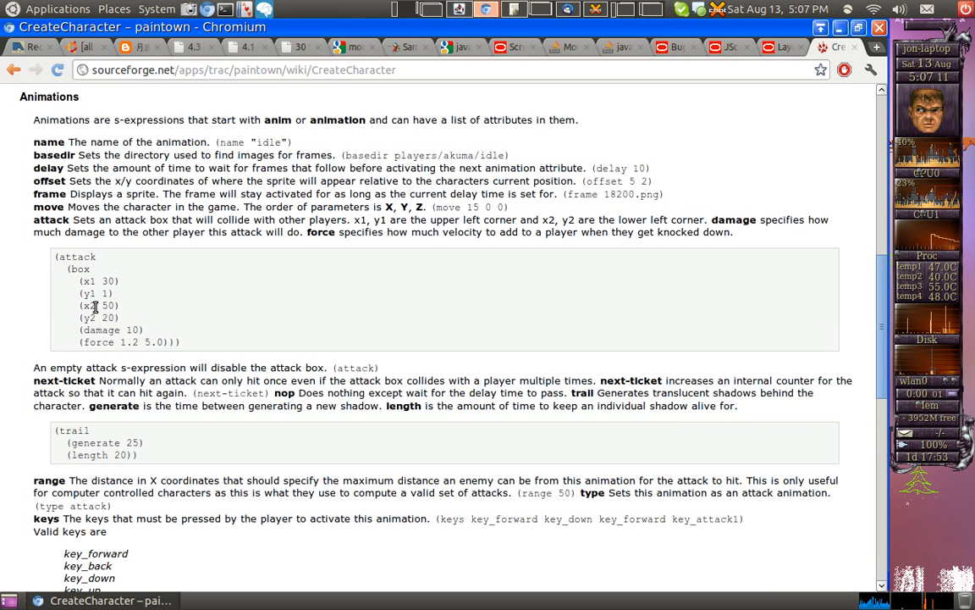
right_click(326, 252)
click(301, 255)
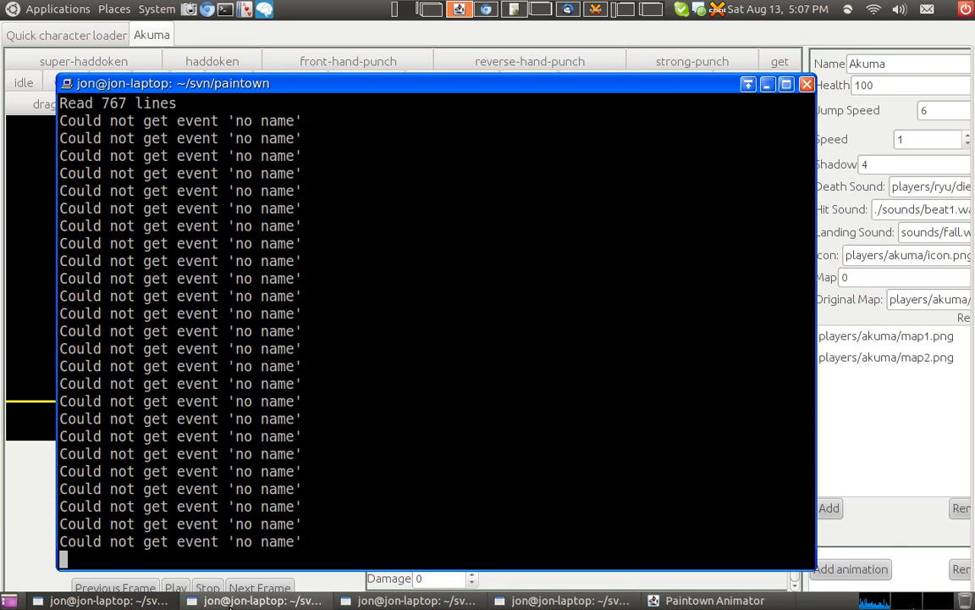
- Switch from the browser to the terminal session in the ~/svn/paintown/editor directory
click(230, 603)
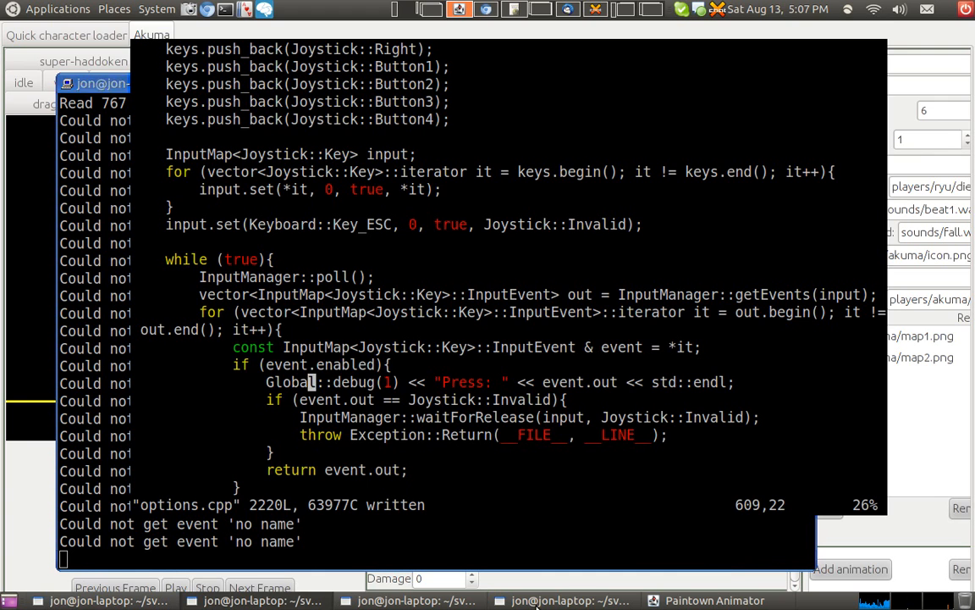
click(537, 603)
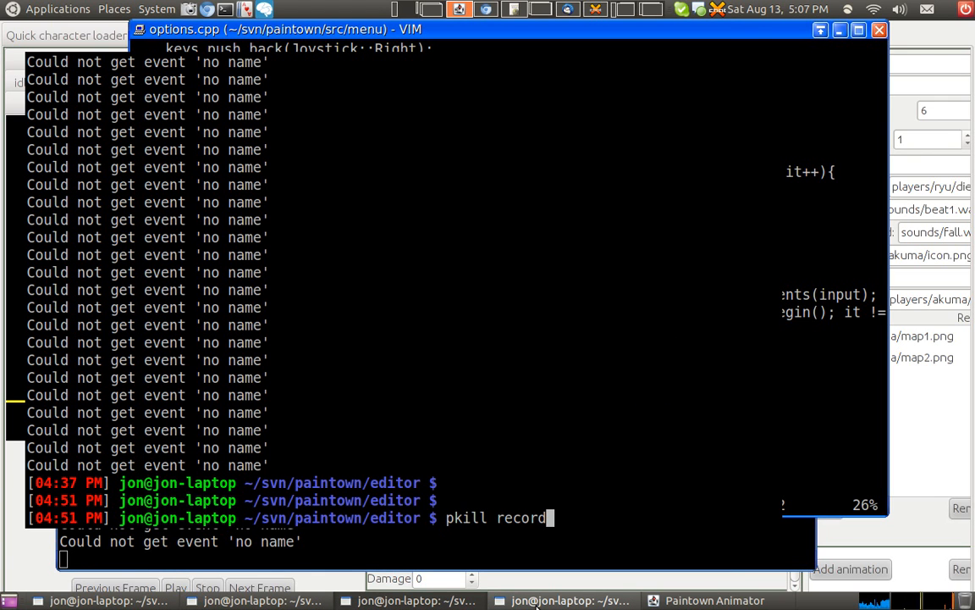